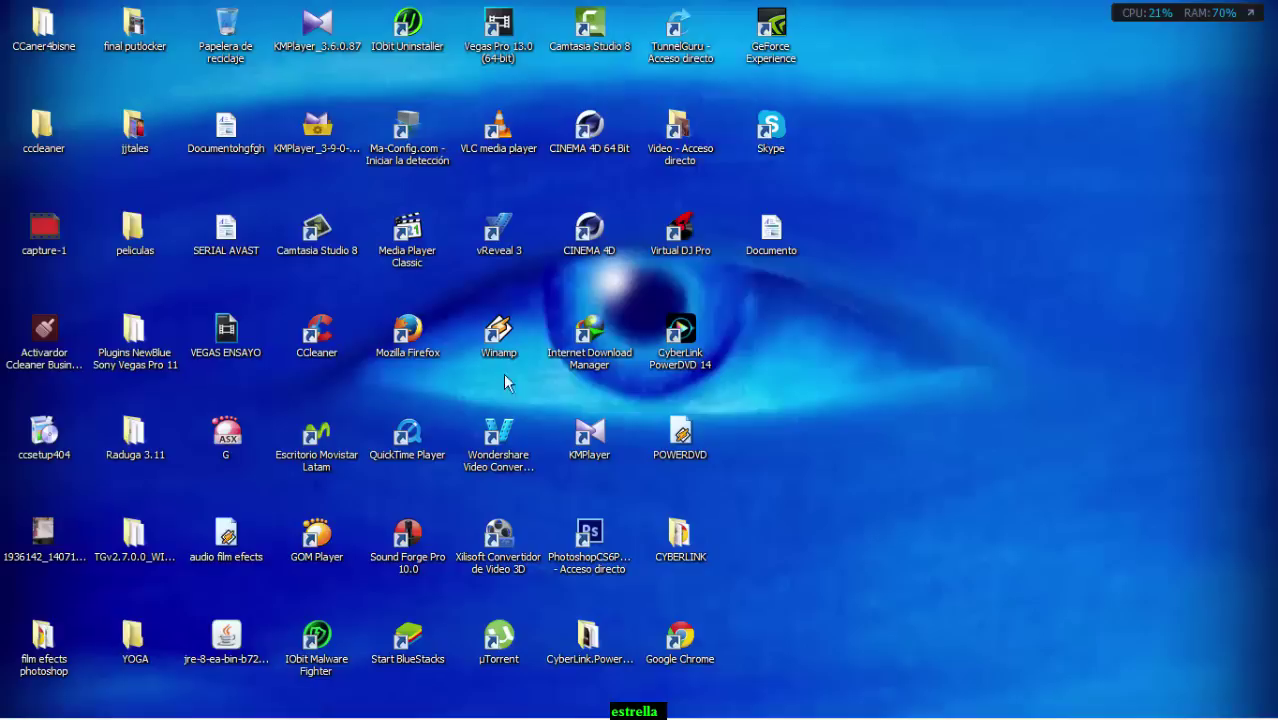
Launch Photoshop CS6 from the PhotoshopCS6Portable desktop shortcut
click(587, 545)
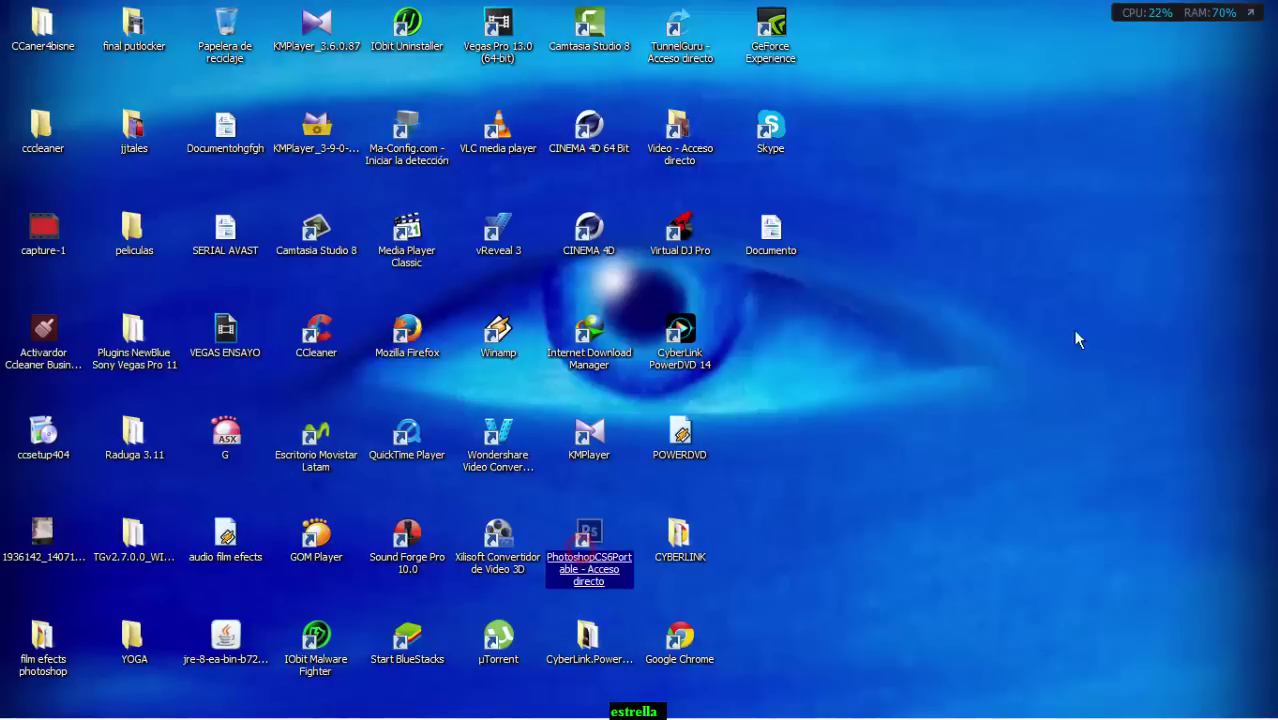
key(Return)
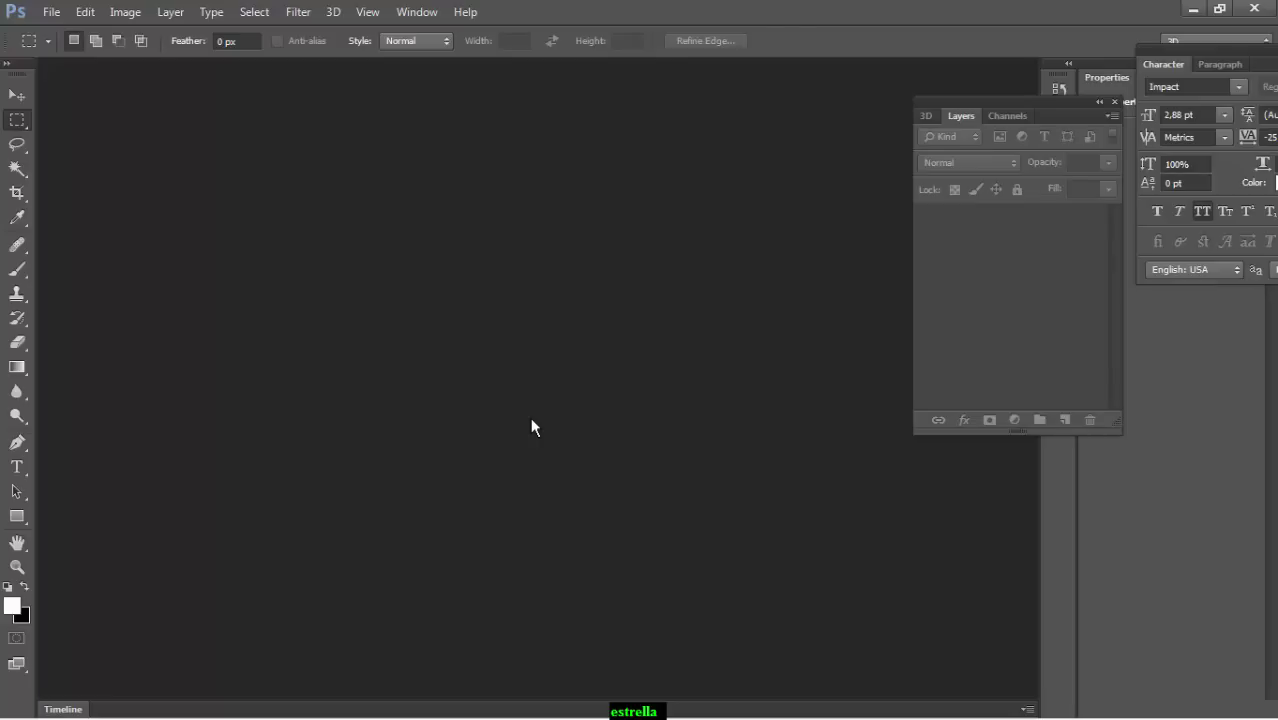
Create 'clase star': 8.5×11 in, 300 ppi, filled with the black background colour
key(ctrl+n)
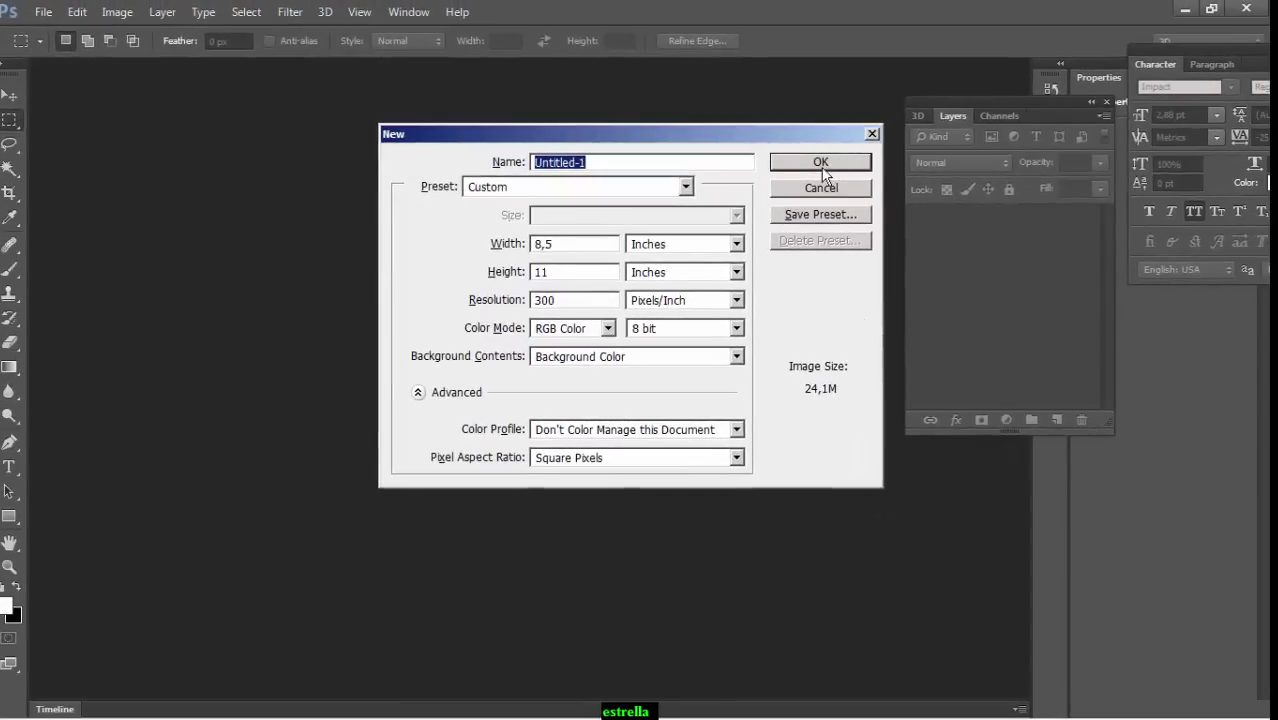
text(c)
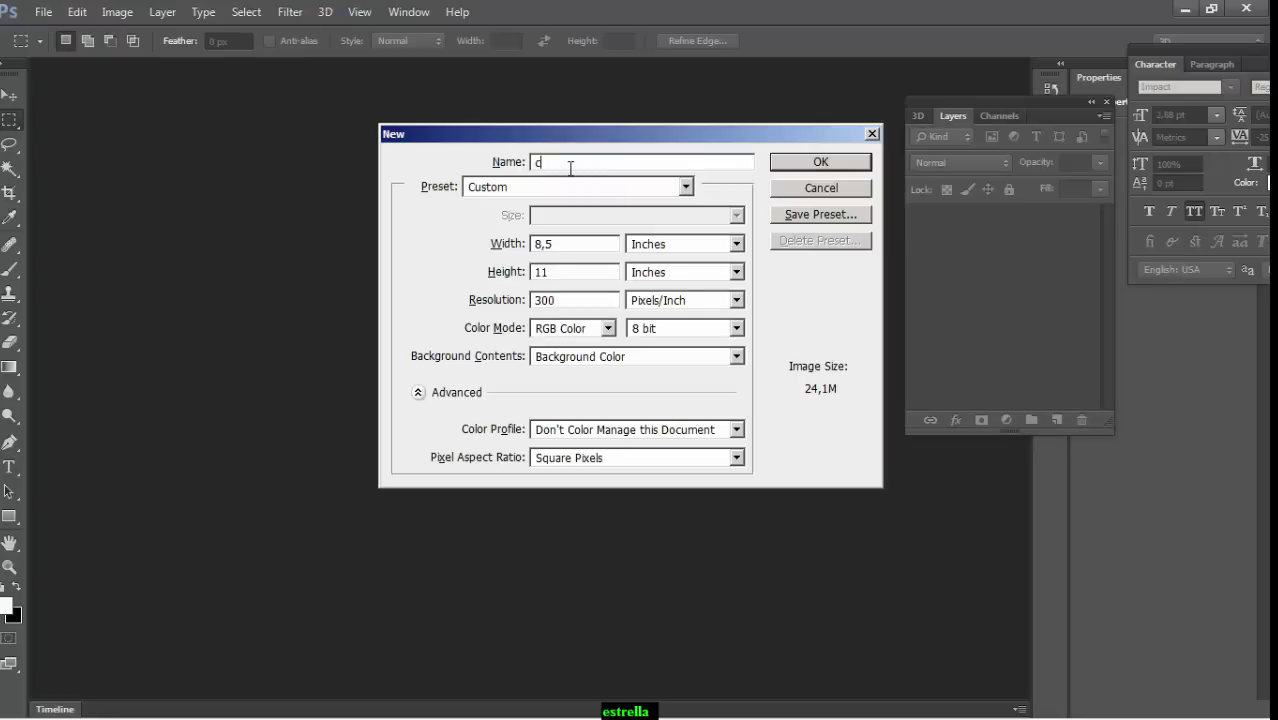
text(lases)
key(BackSpace)
text(star)
key(Return)
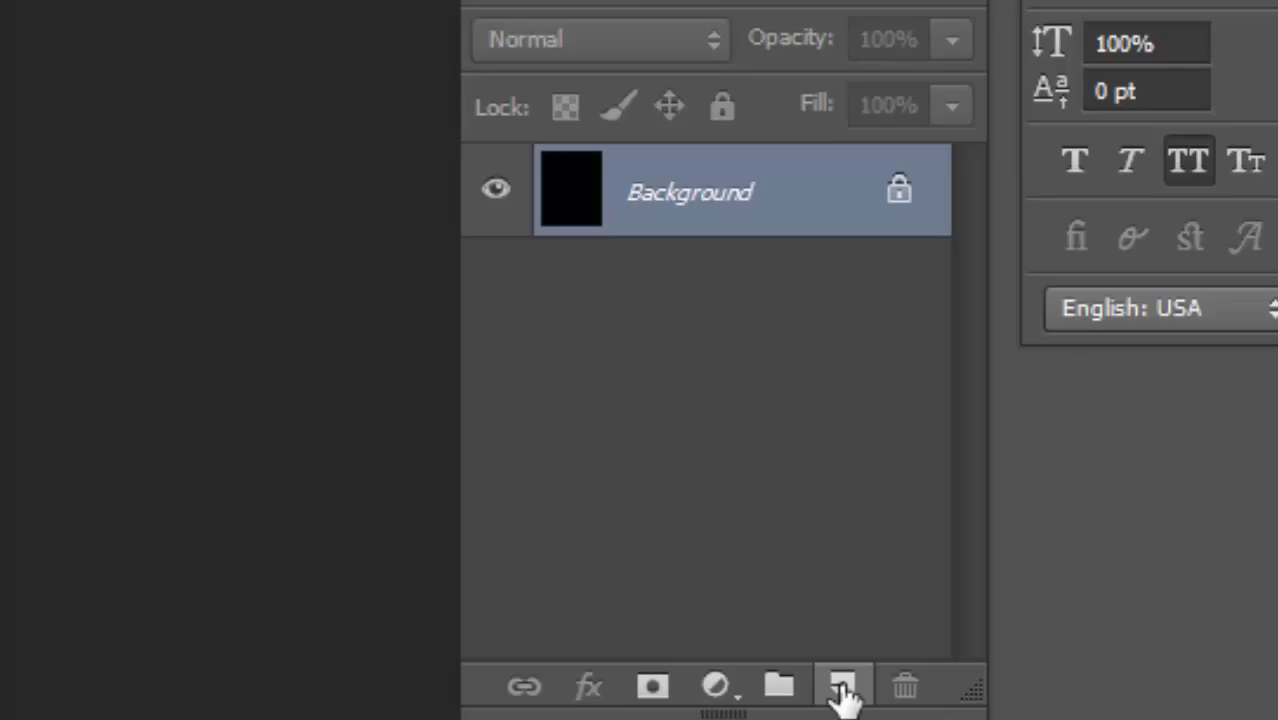
Add Layer 1, marquee a tall narrow rectangle at the canvas centre, and invert the selection
click(843, 690)
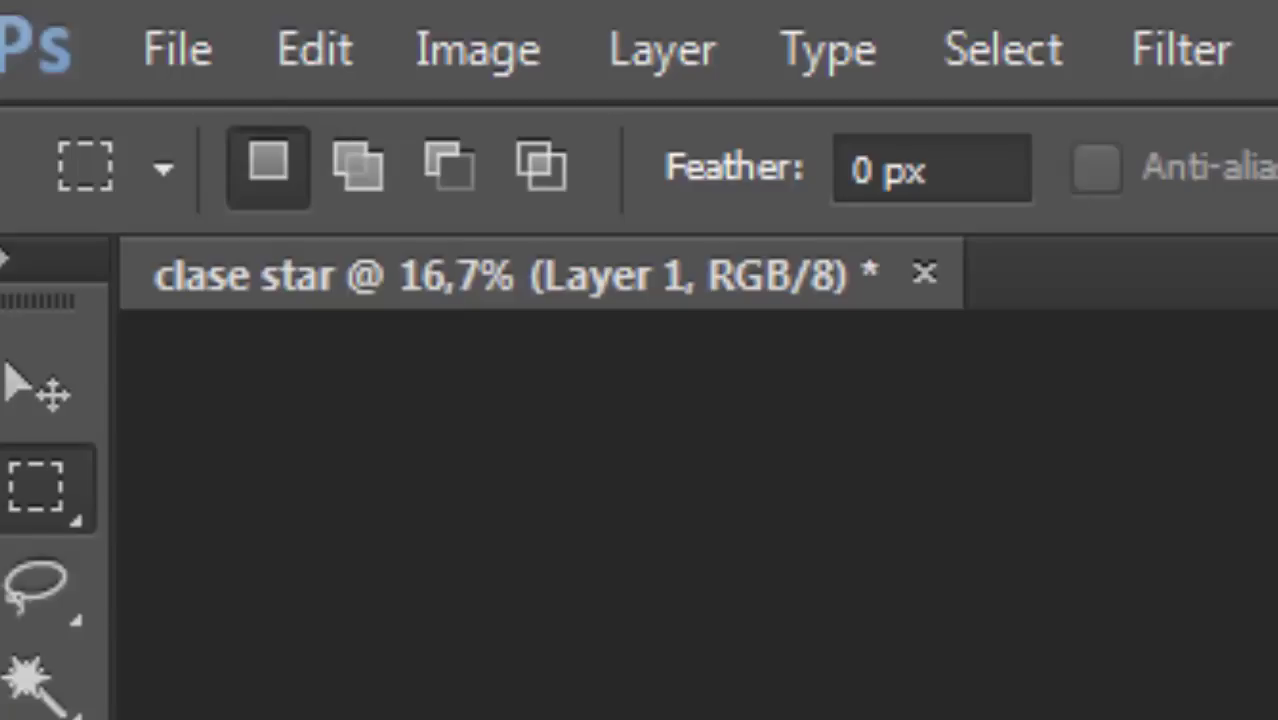
drag(493, 201, 513, 500)
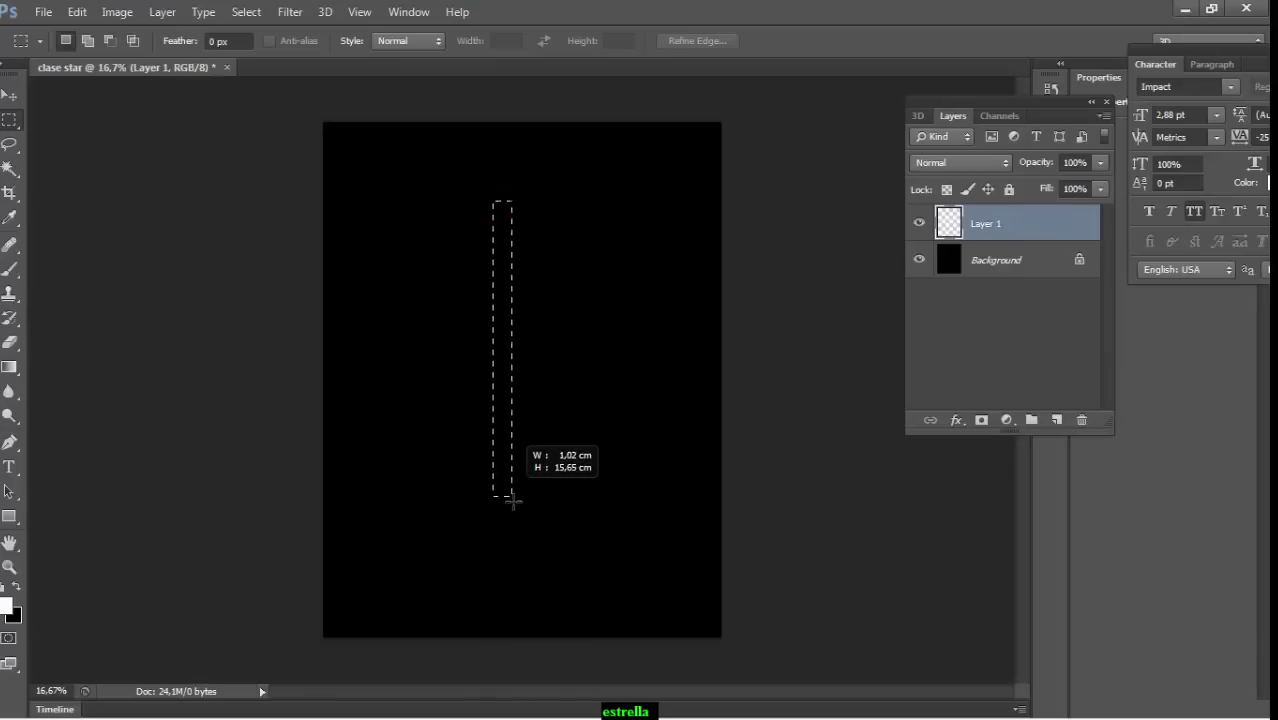
drag(513, 500, 535, 500)
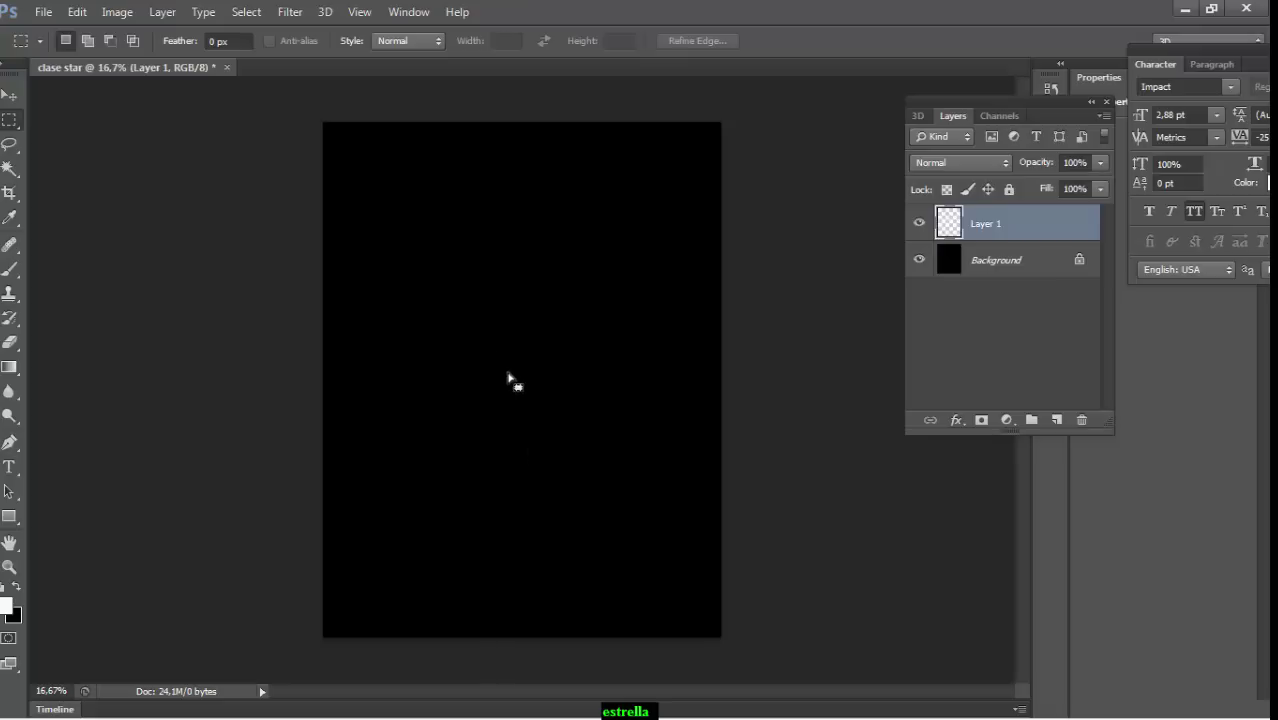
mouse_move(517, 360)
mouse_down()
mouse_move(518, 396)
mouse_move(529, 383)
mouse_up()
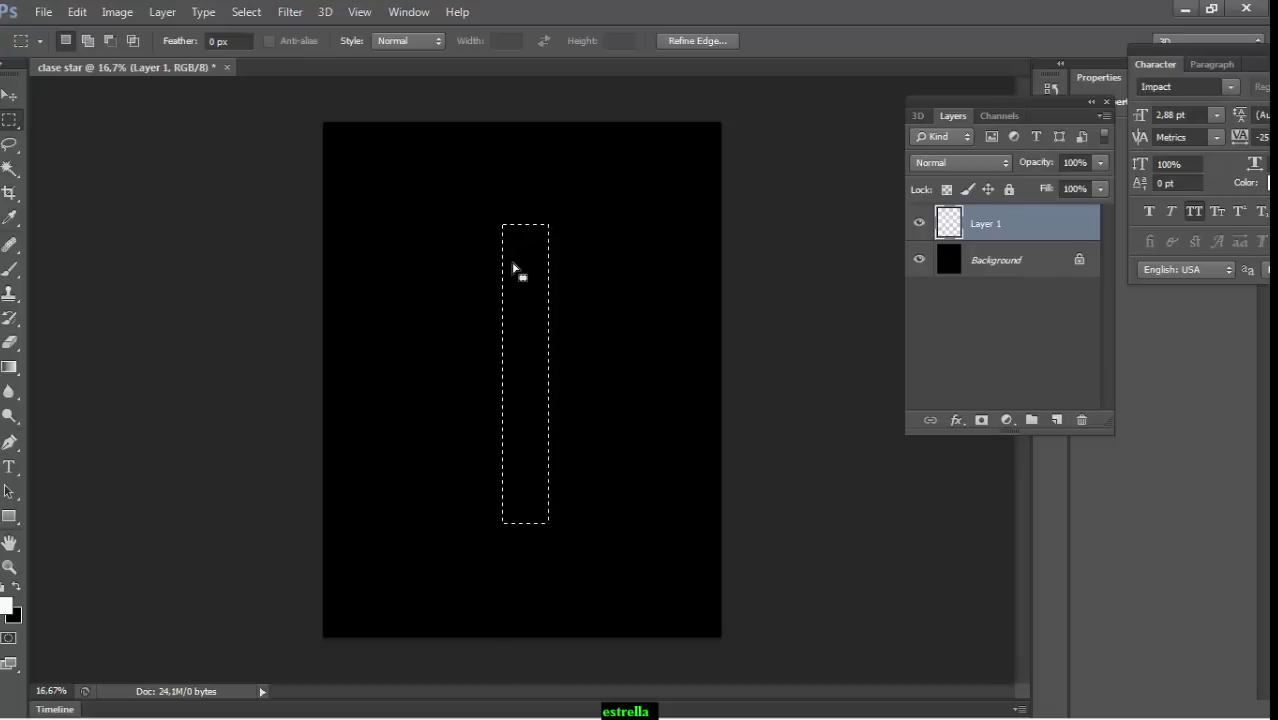
key(ctrl+shift+i)
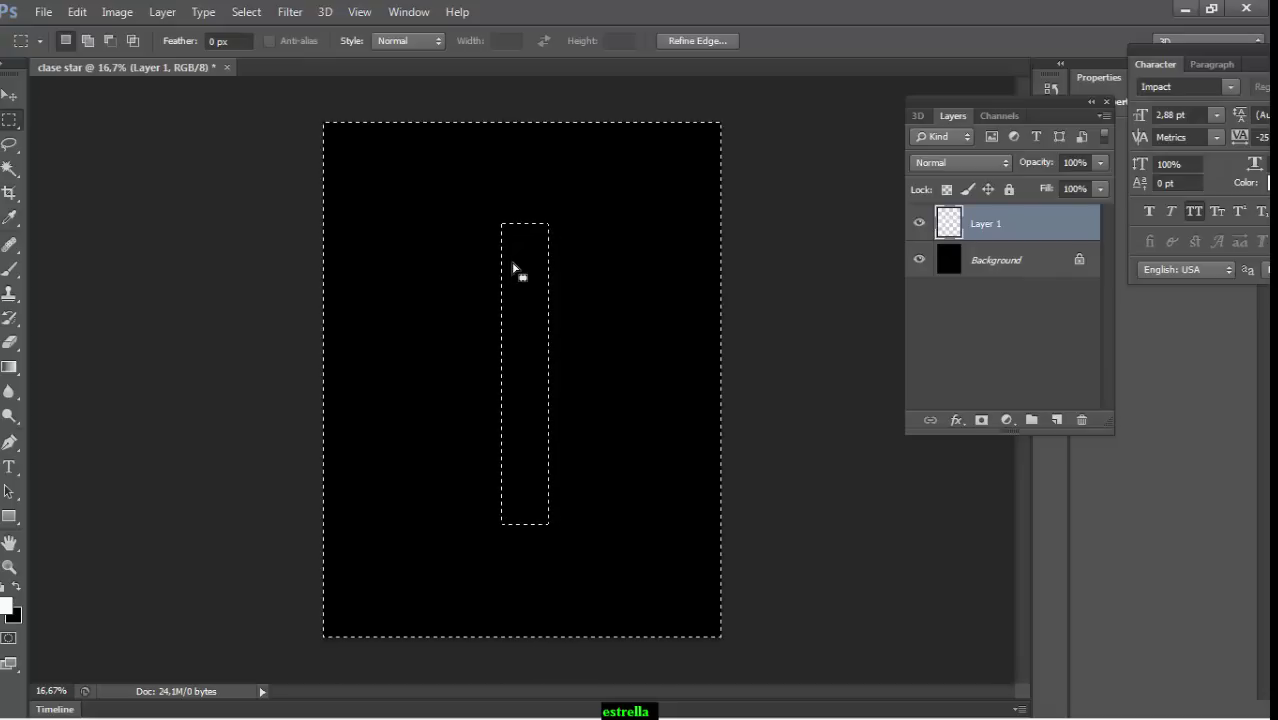
Dab a large soft white brush twice at the rectangle's middle, then deselect
key(b)
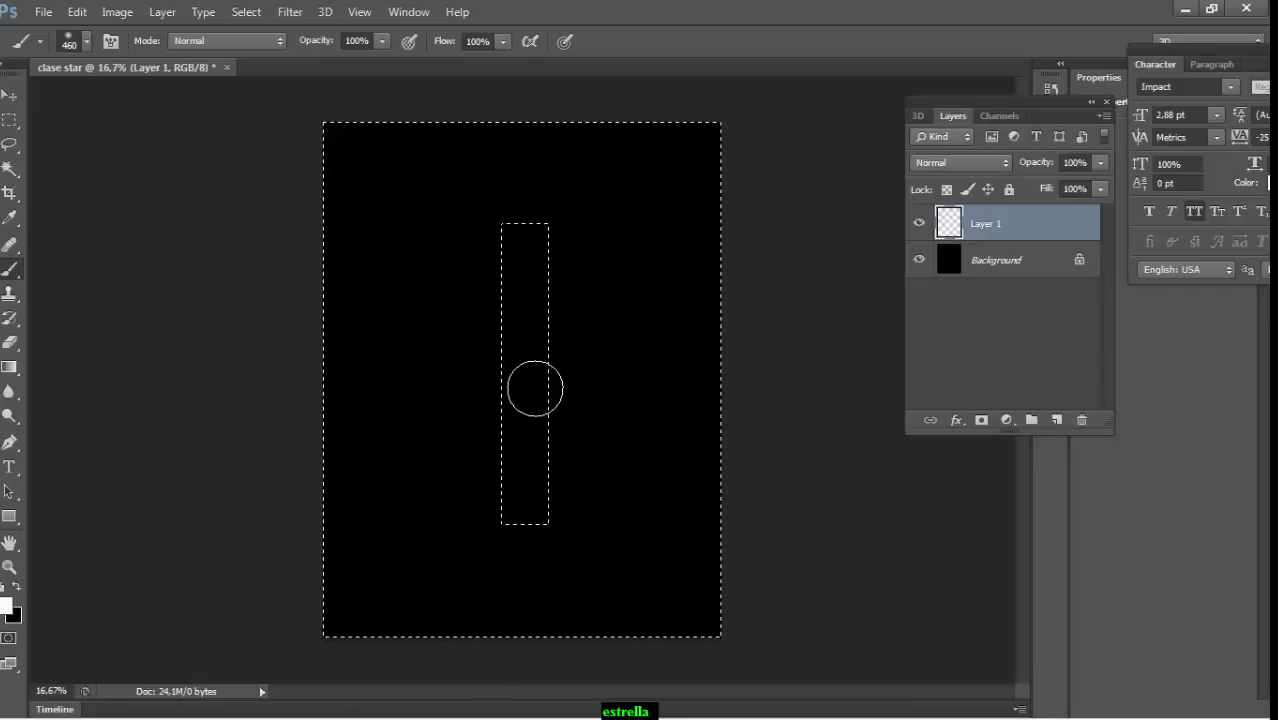
click(535, 389)
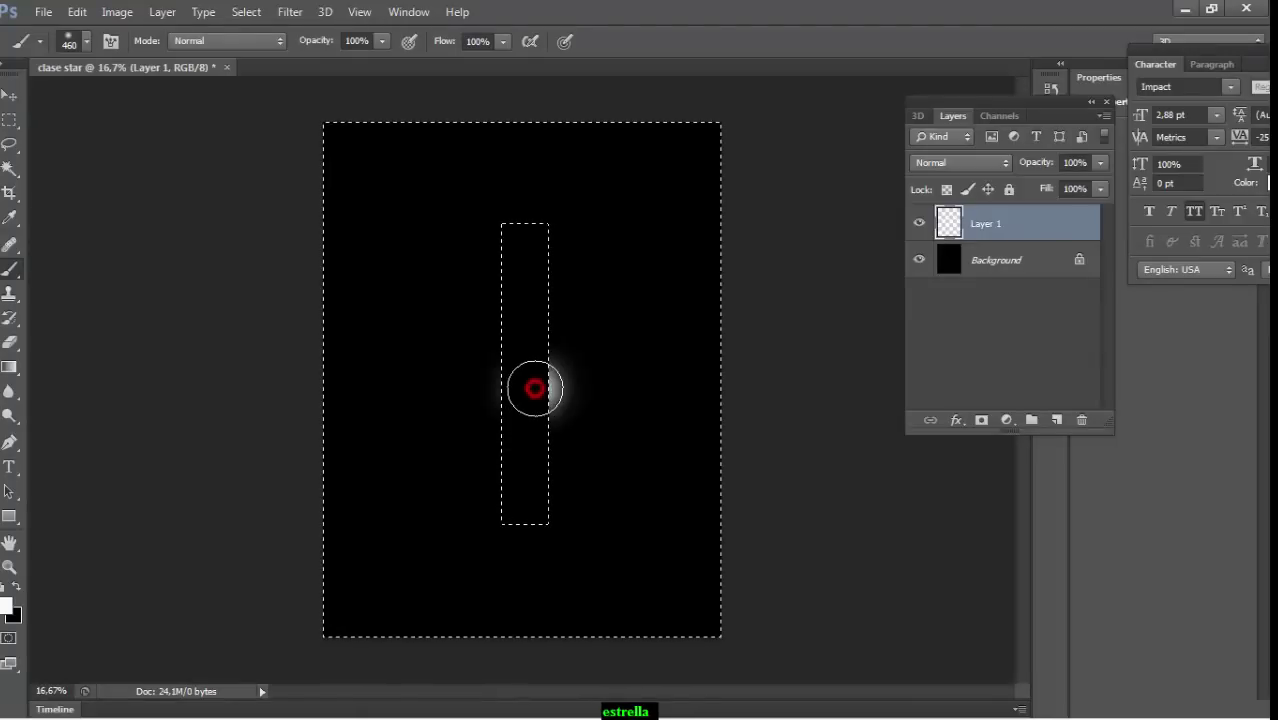
click(535, 389)
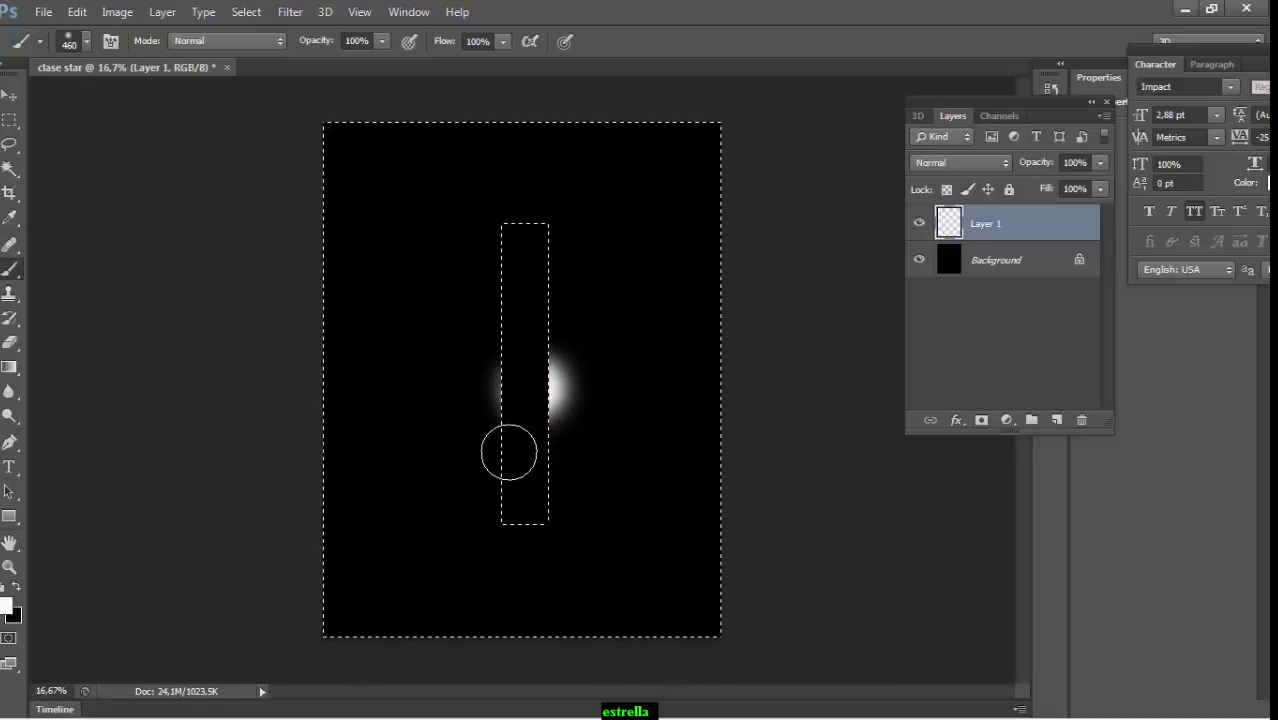
key(ctrl+d)
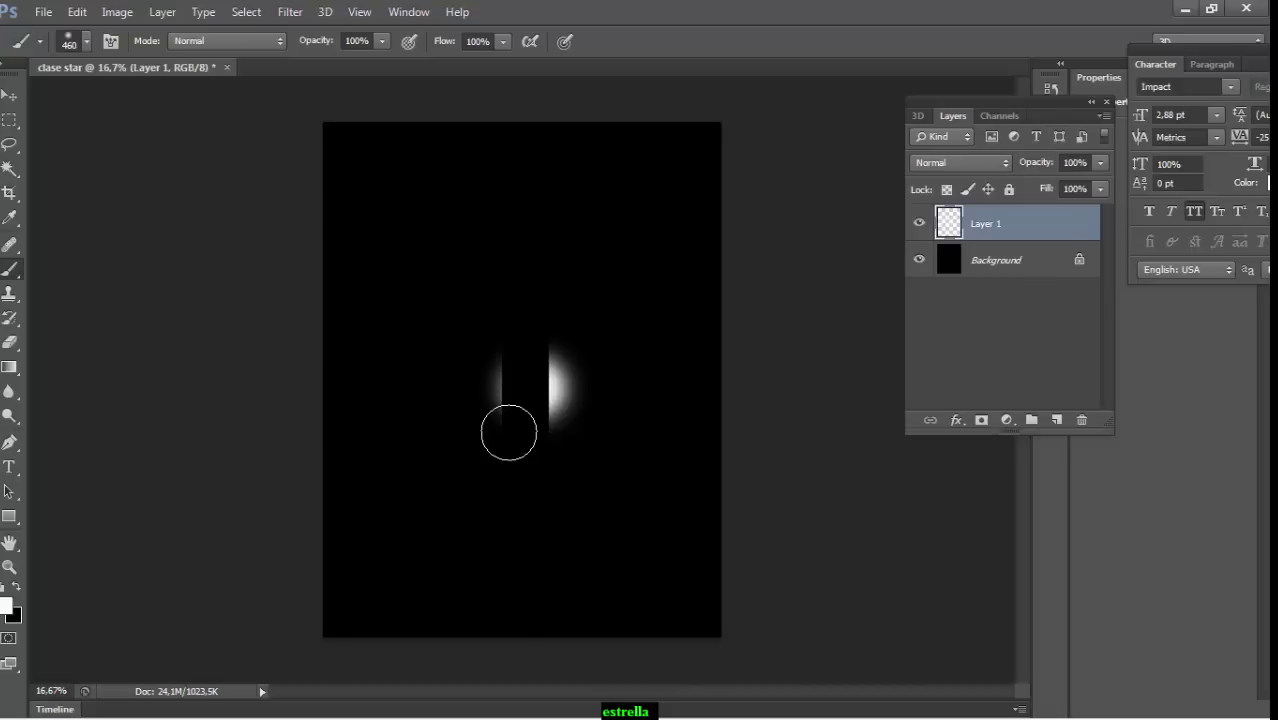
key(m)
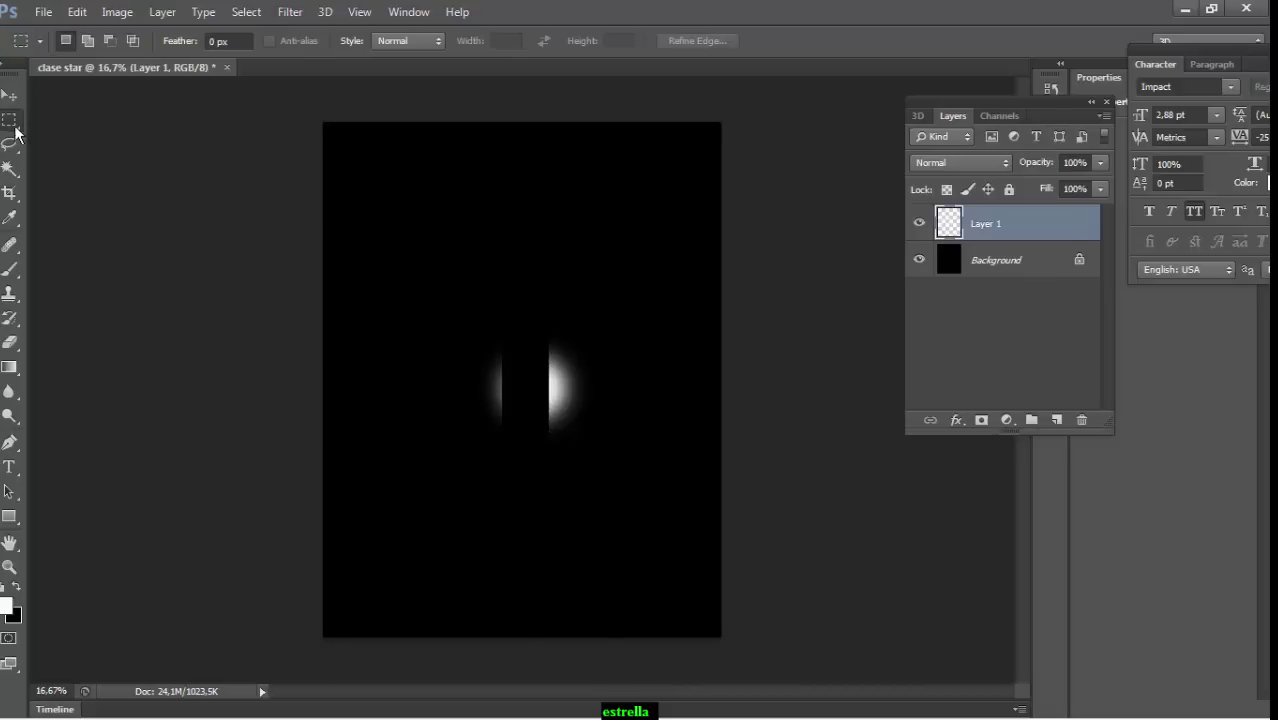
Delete the left half of the white glow and deselect
drag(441, 271, 517, 499)
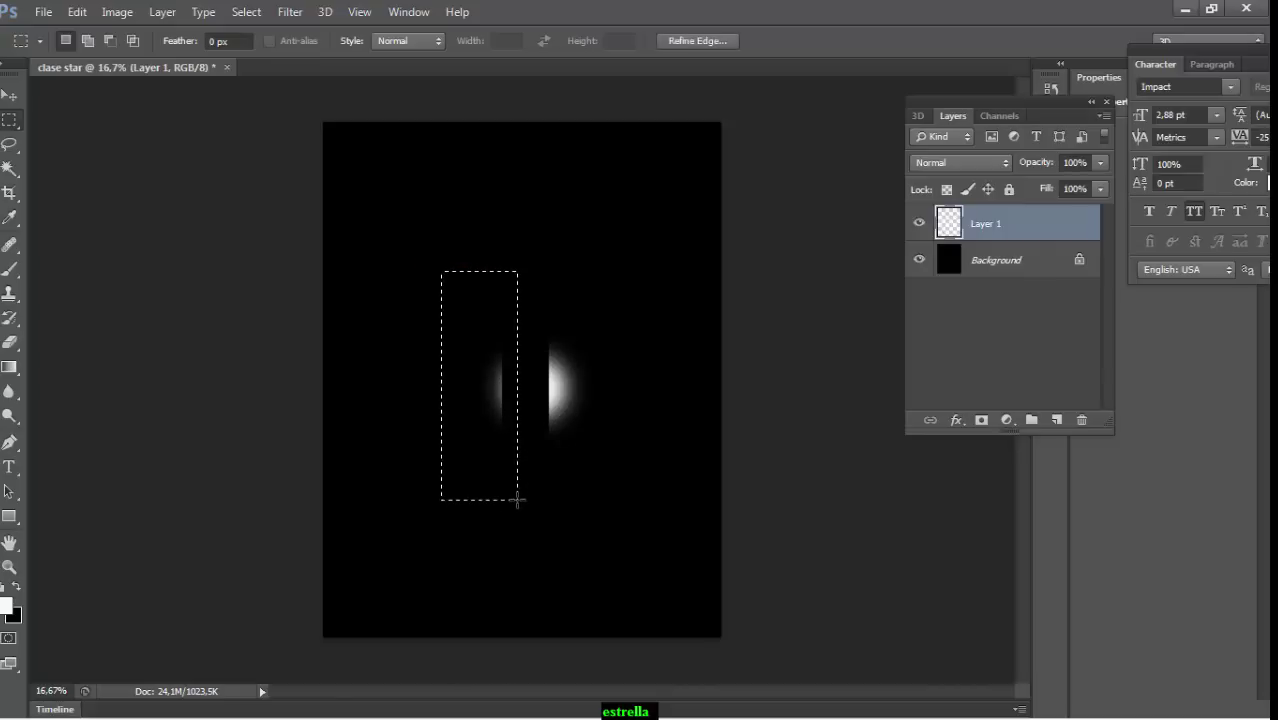
key(Delete)
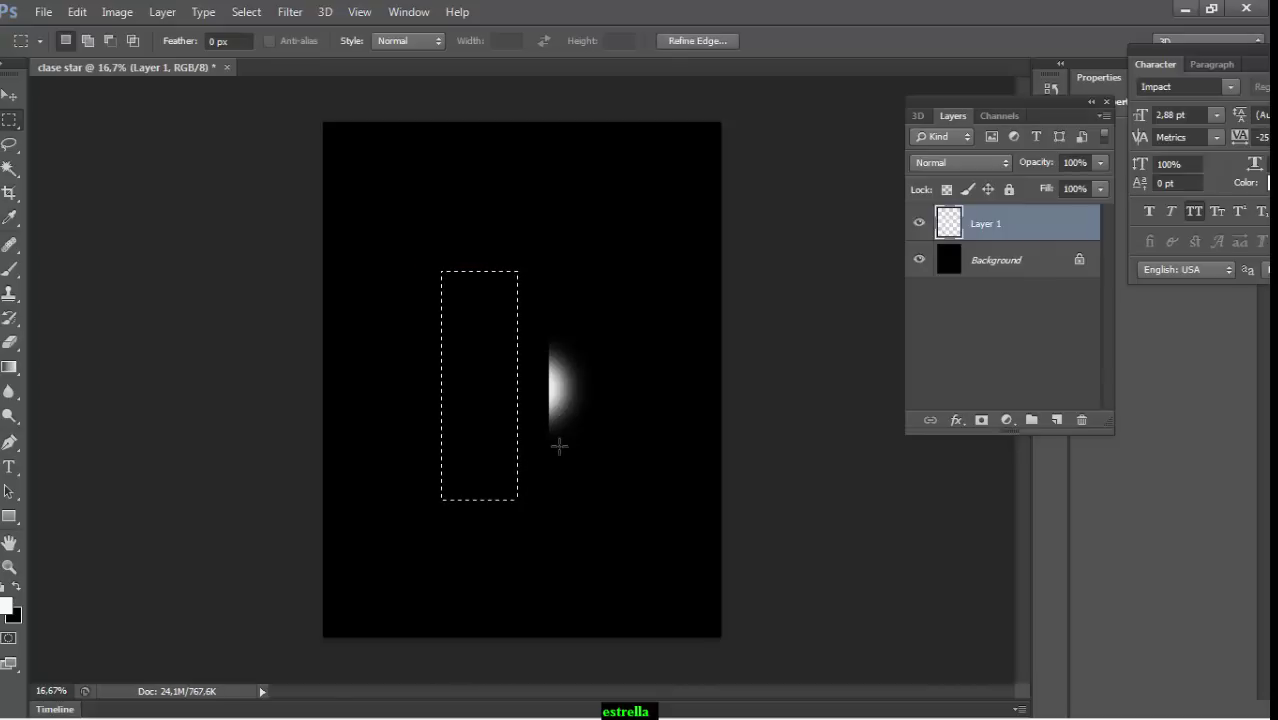
key(ctrl+d)
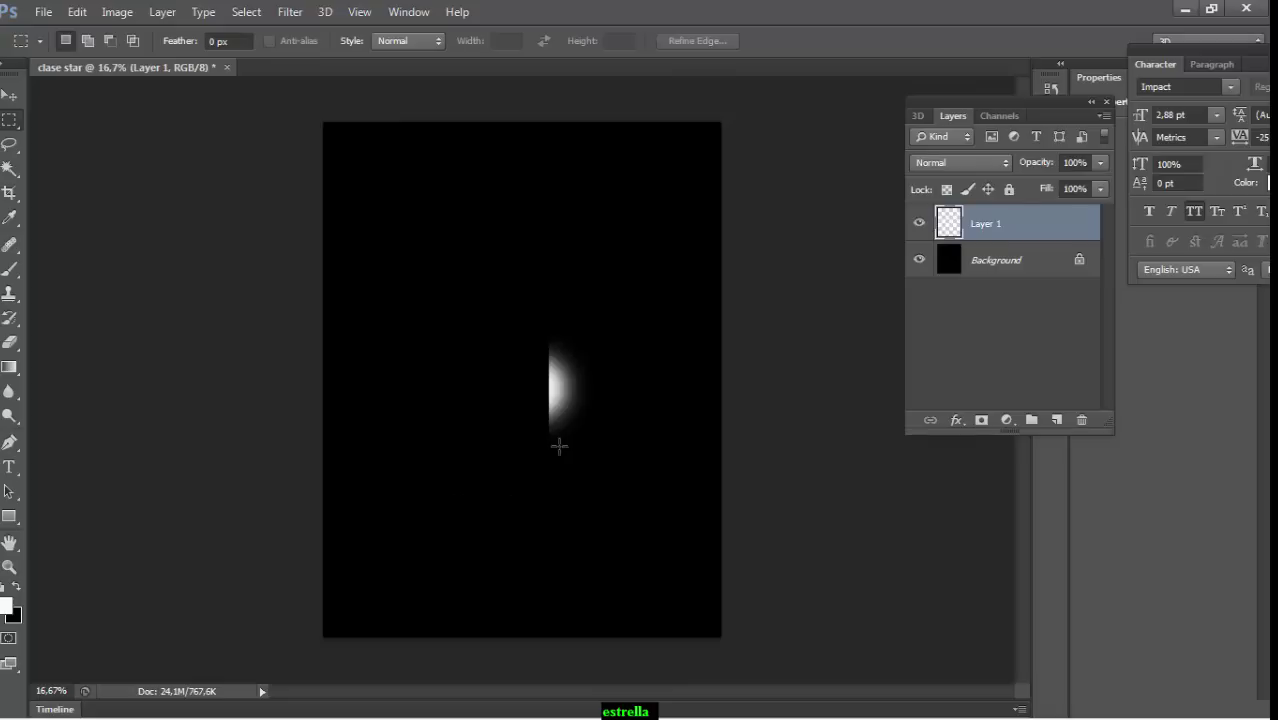
Squeeze the remaining glow to about 47% width and move the sliver toward the centre
key(ctrl+t)
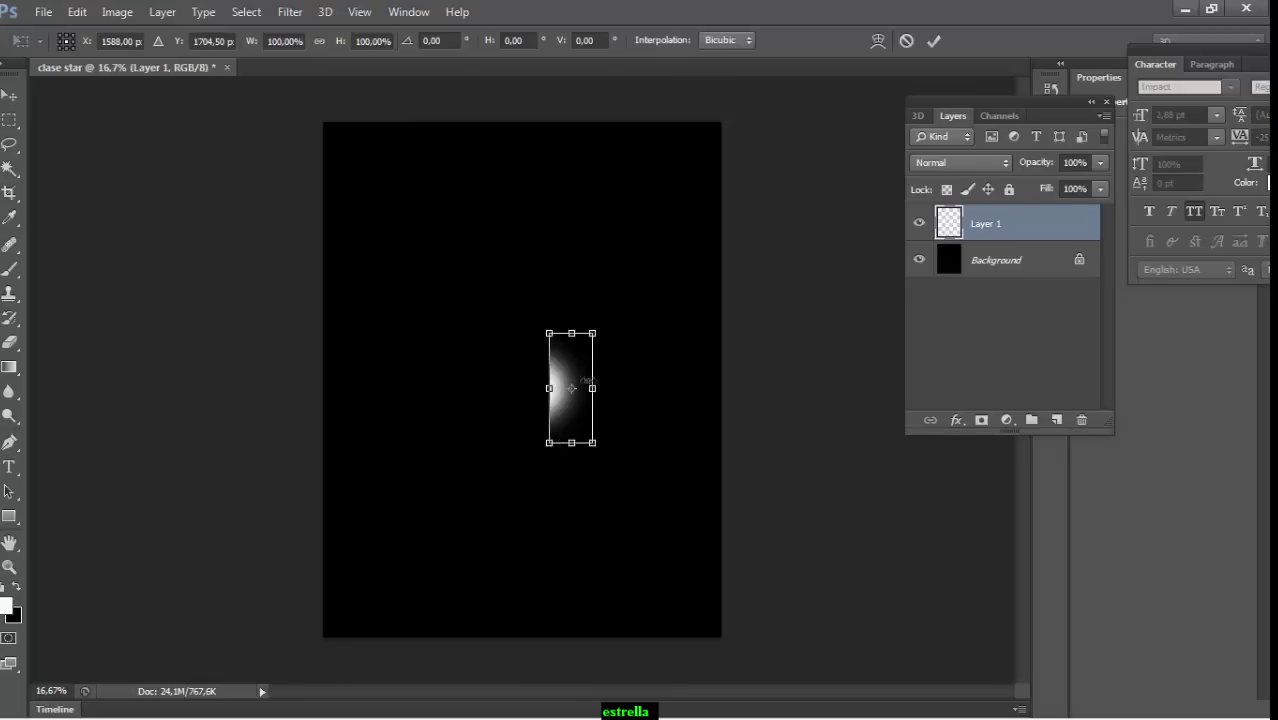
mouse_move(592, 388)
mouse_down()
mouse_move(674, 415)
mouse_move(621, 409)
mouse_move(611, 389)
mouse_move(568, 406)
mouse_up()
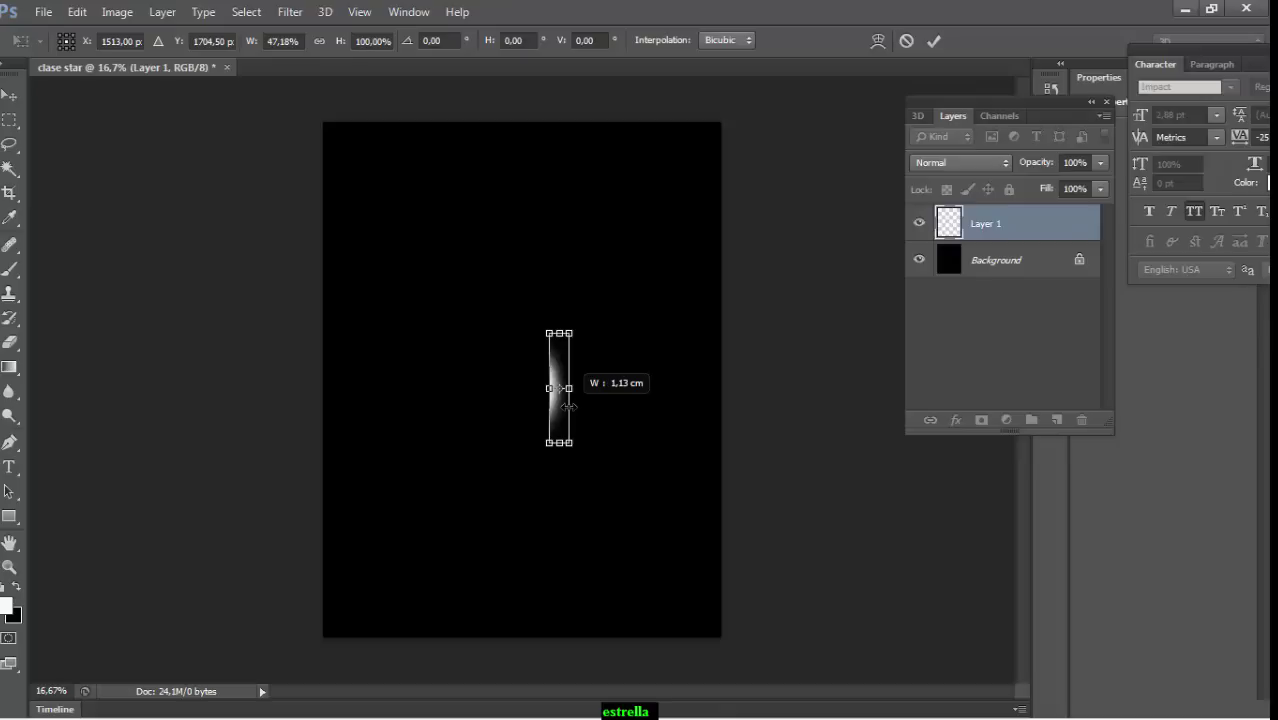
key(Return)
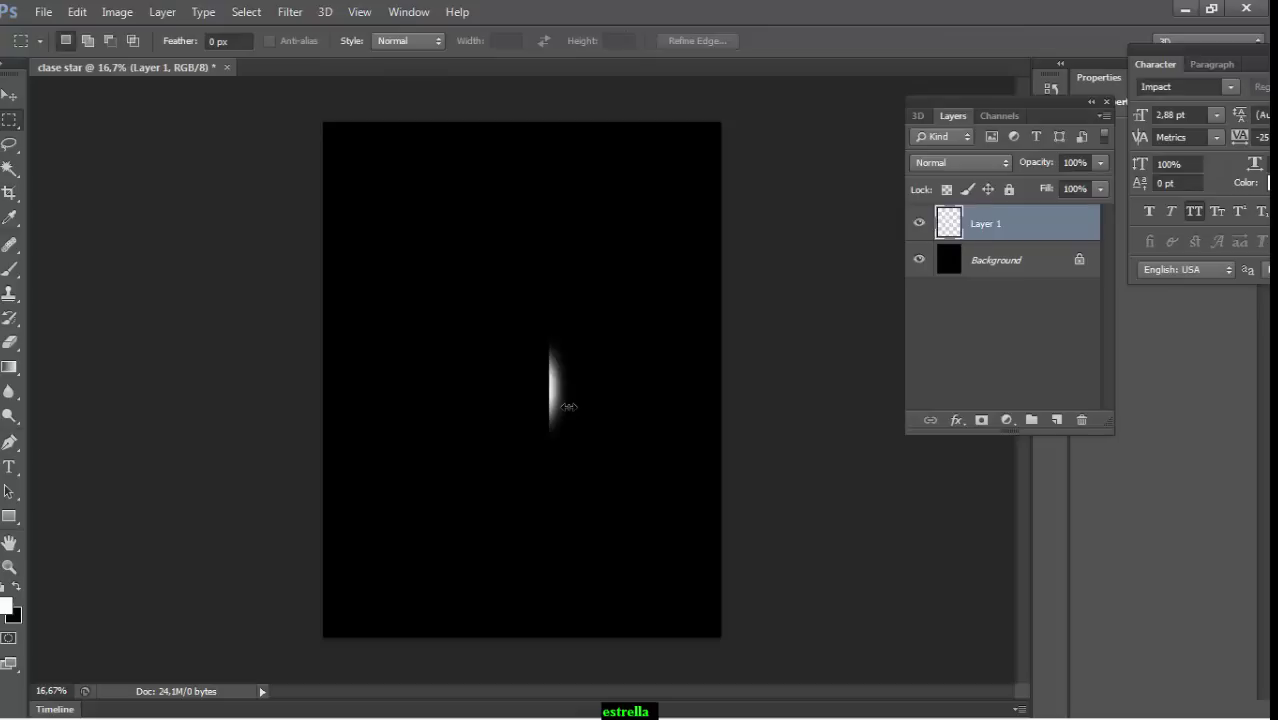
key(v)
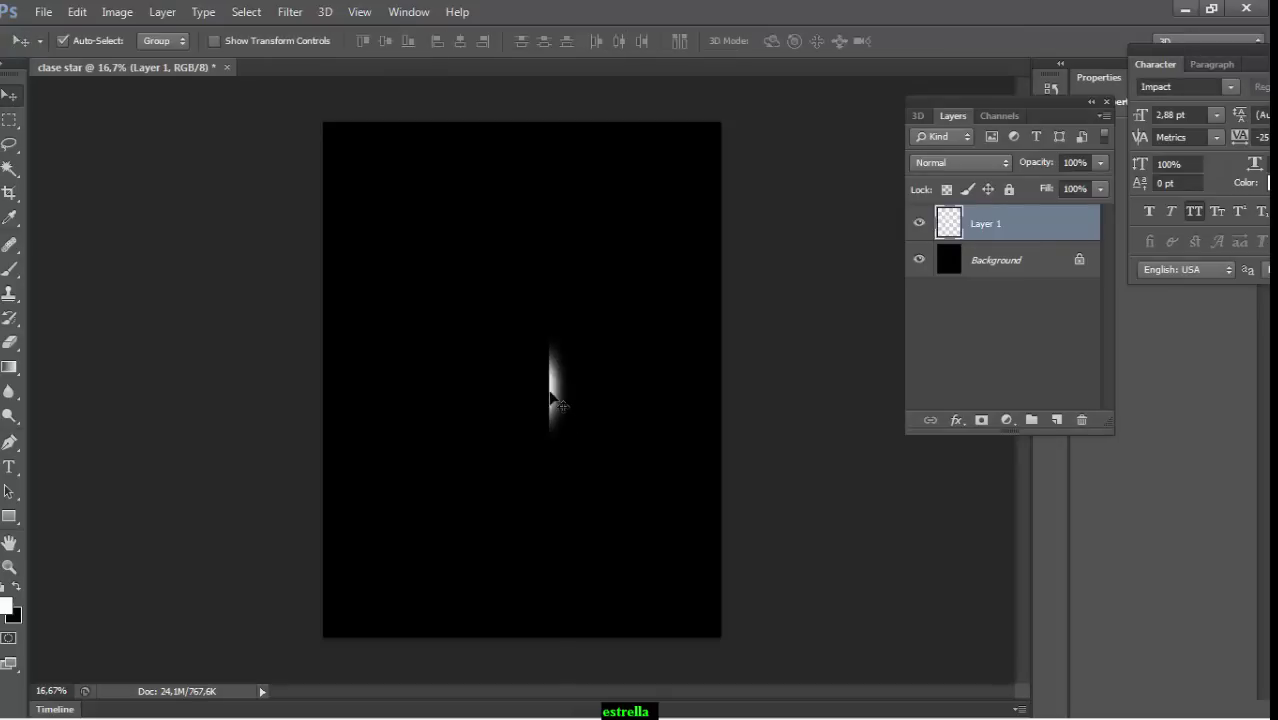
mouse_move(558, 395)
mouse_down()
mouse_move(518, 366)
mouse_move(540, 381)
mouse_move(537, 363)
mouse_up()
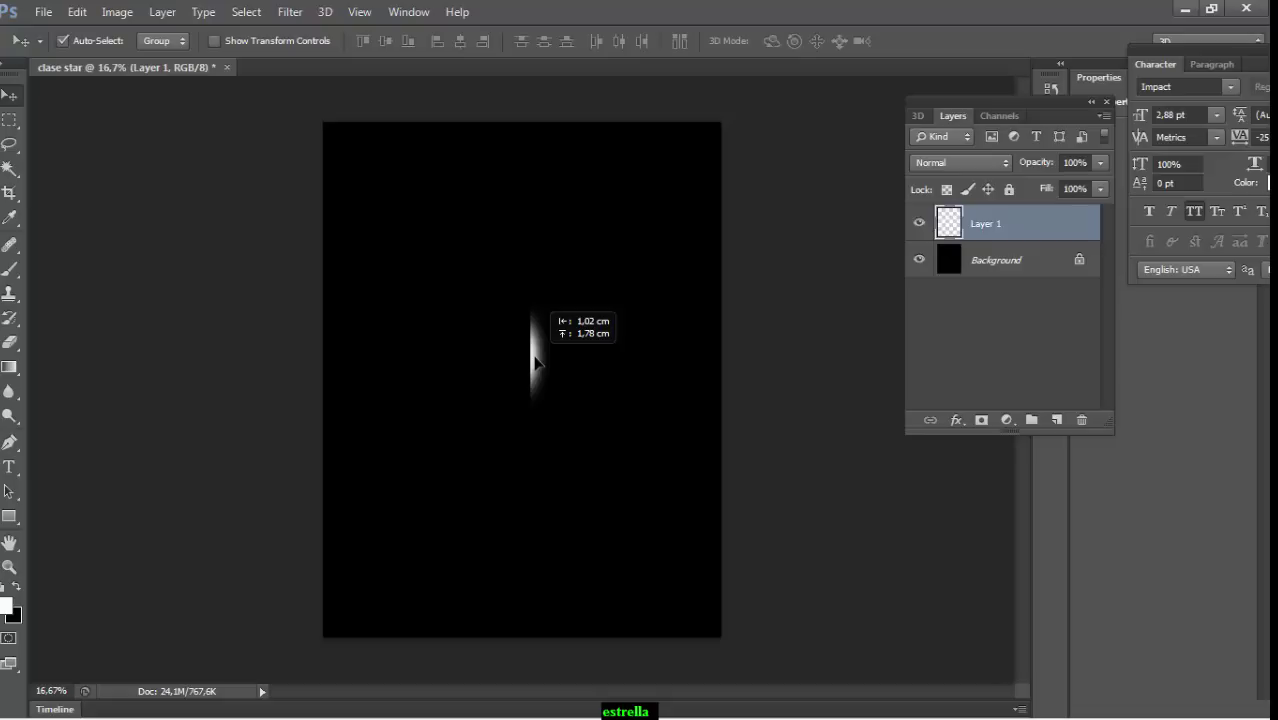
drag(537, 363, 537, 363)
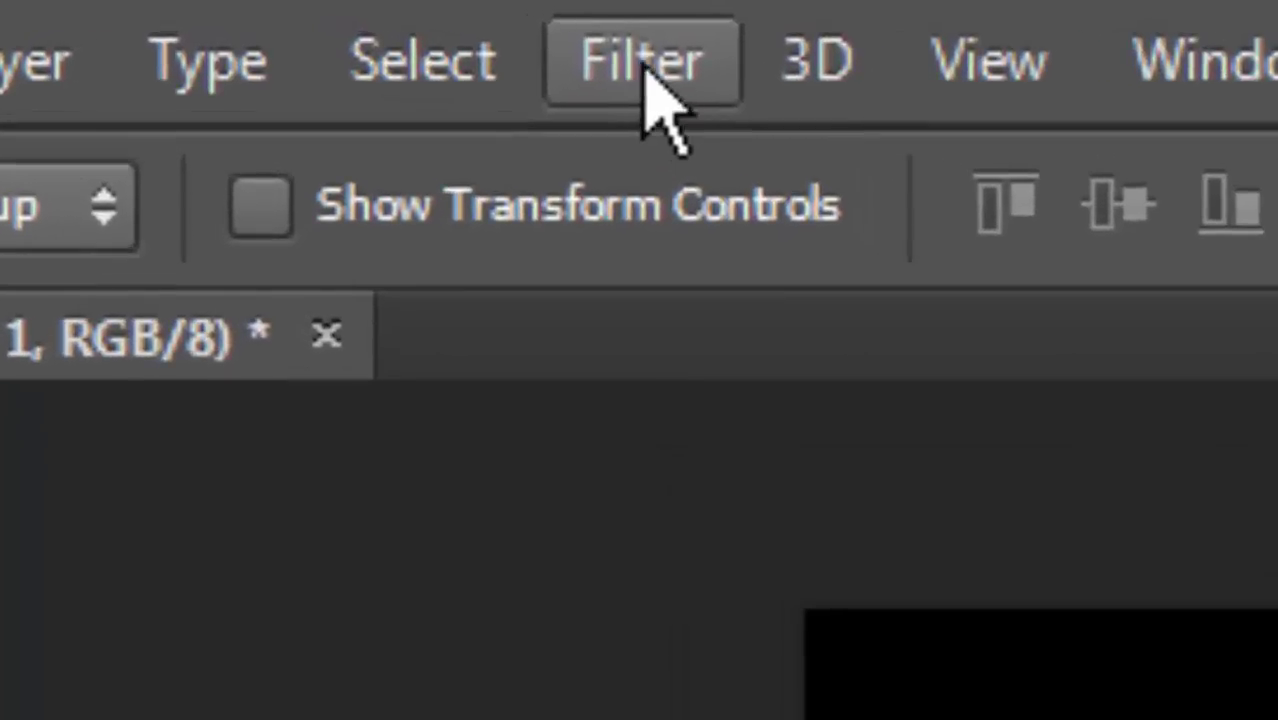
Apply a Motion Blur of Angle 90° and Distance 2000 pixels to Layer 1
click(505, 55)
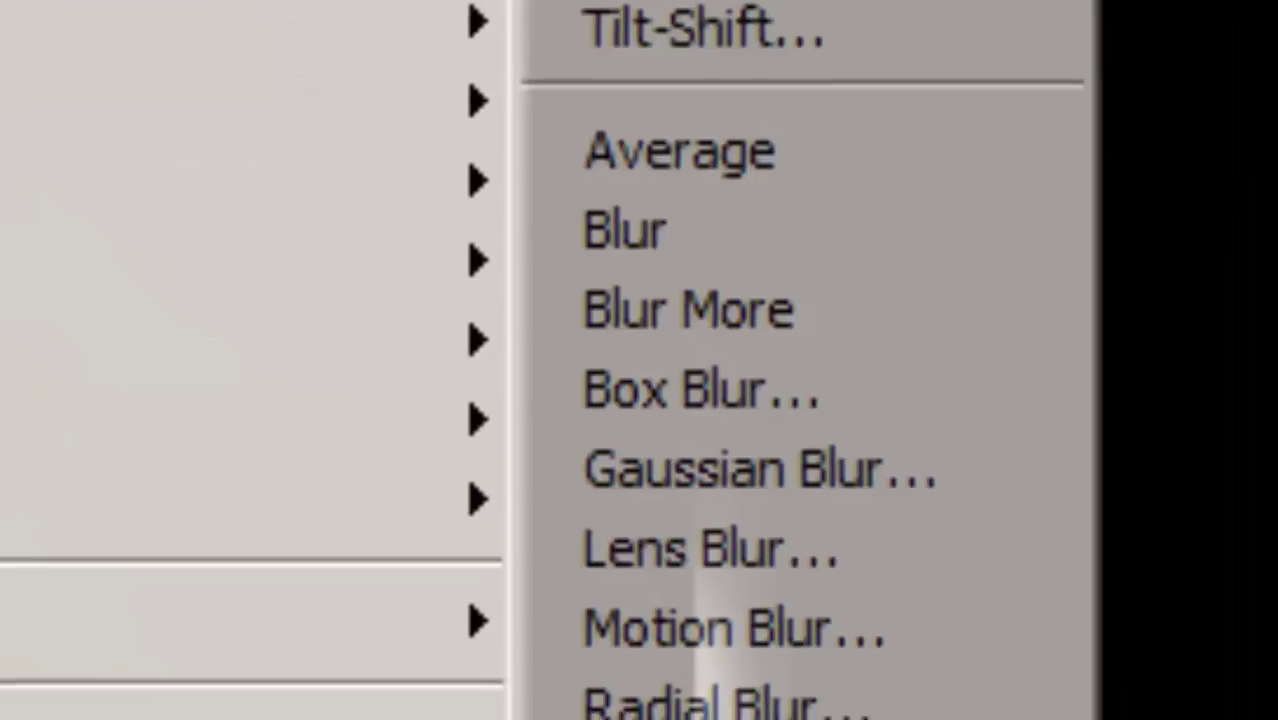
mouse_move(180, 465)
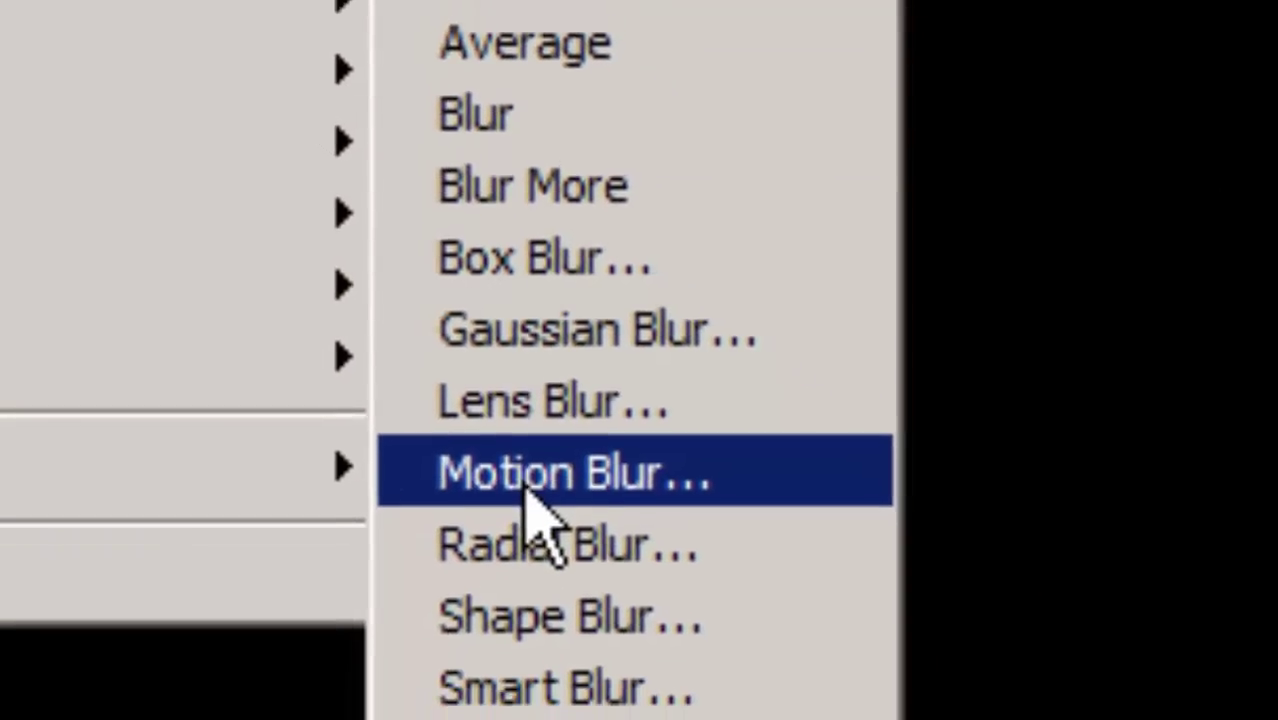
click(528, 505)
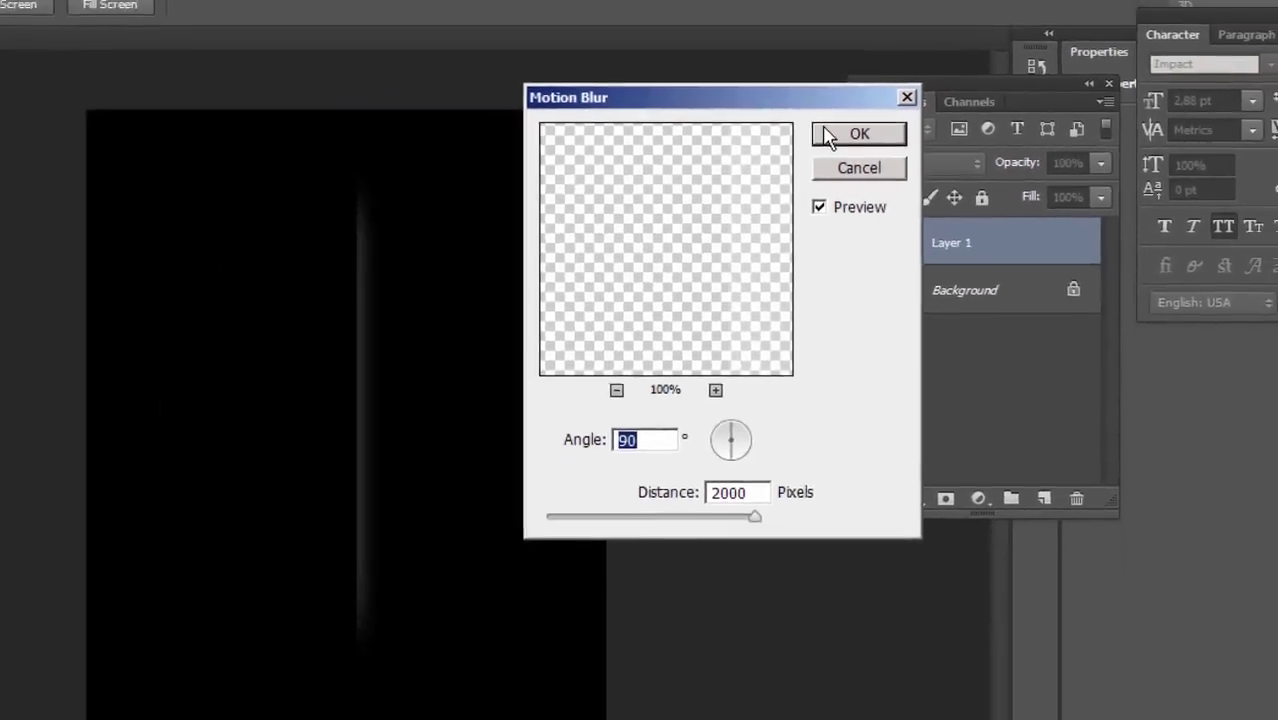
click(897, 138)
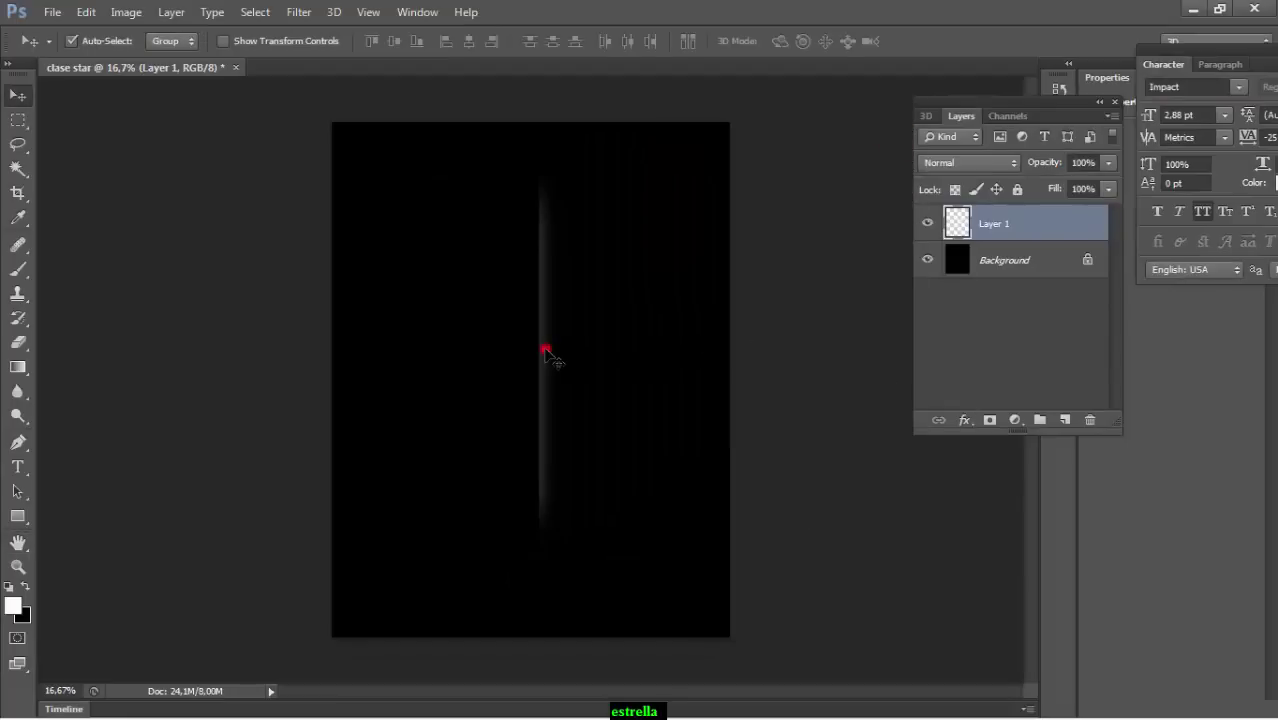
Nudge the blurred streak slightly down and duplicate it as Layer 1 copy
drag(545, 350, 543, 367)
mouse_move(541, 350)
mouse_down()
mouse_move(536, 382)
mouse_move(535, 371)
mouse_up()
key(ctrl+j)
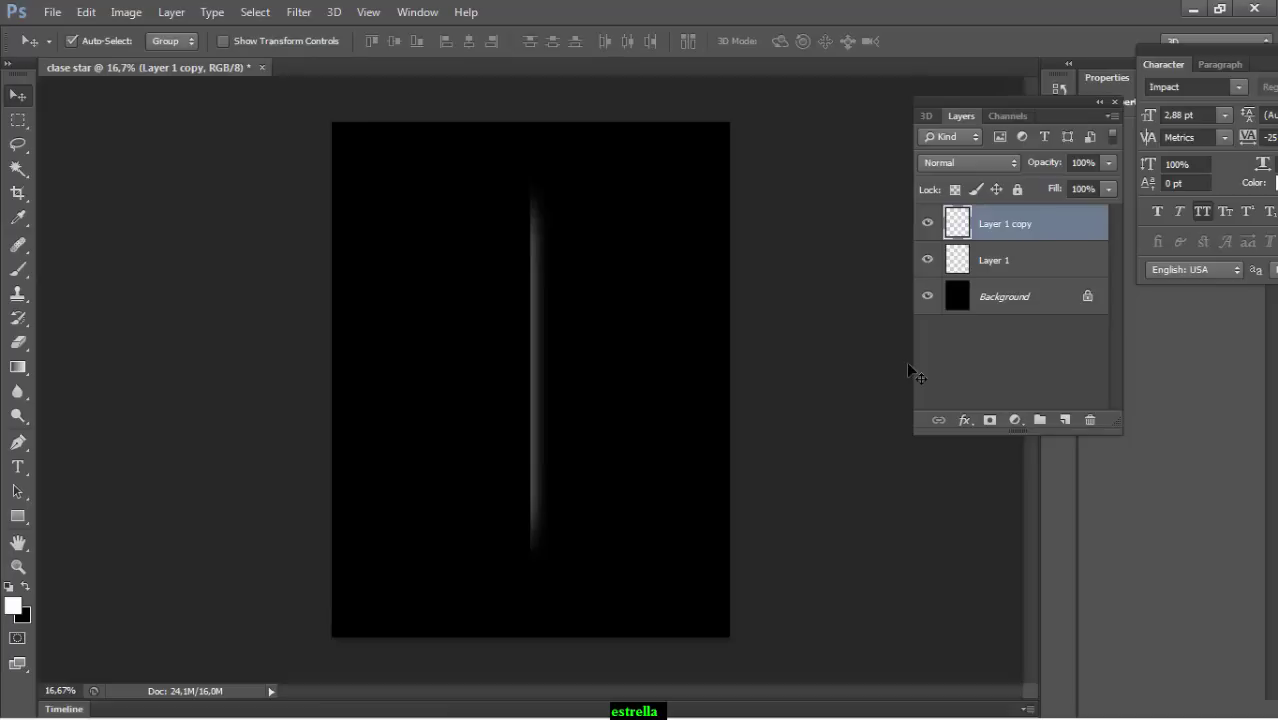
Rotate Layer 1 copy 90° clockwise to make a horizontal streak
key(ctrl+t)
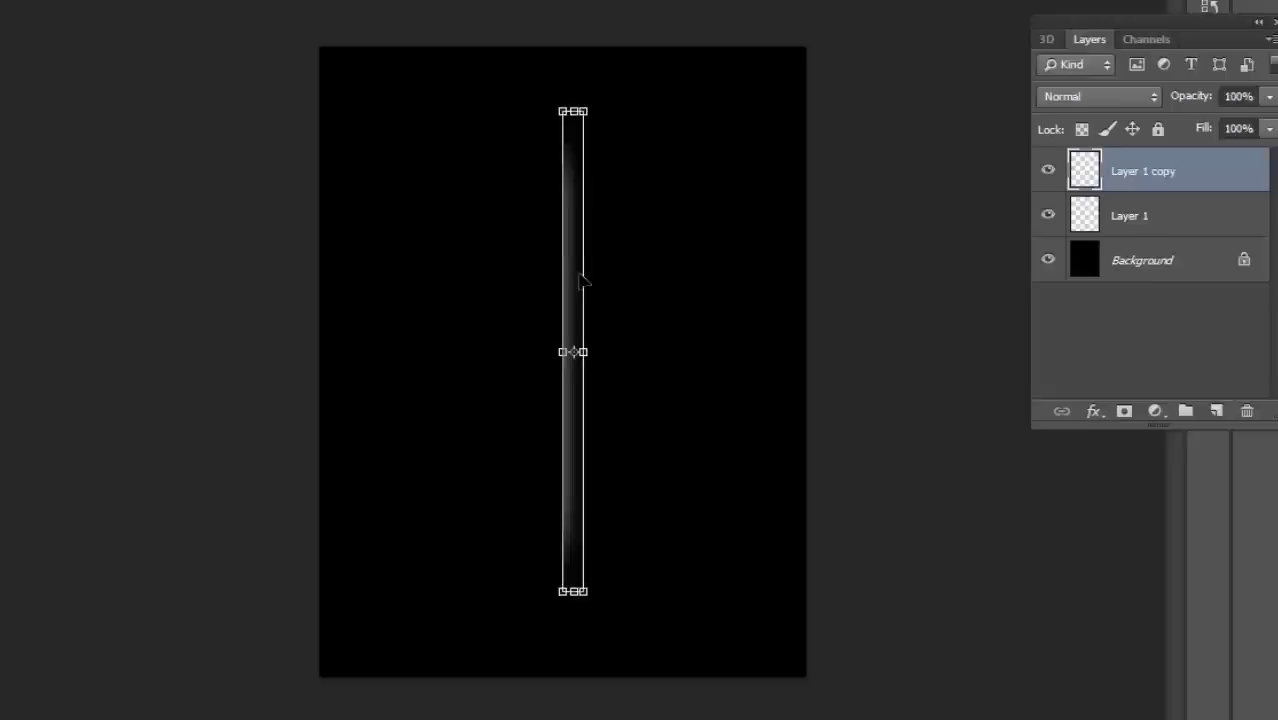
right_click(545, 305)
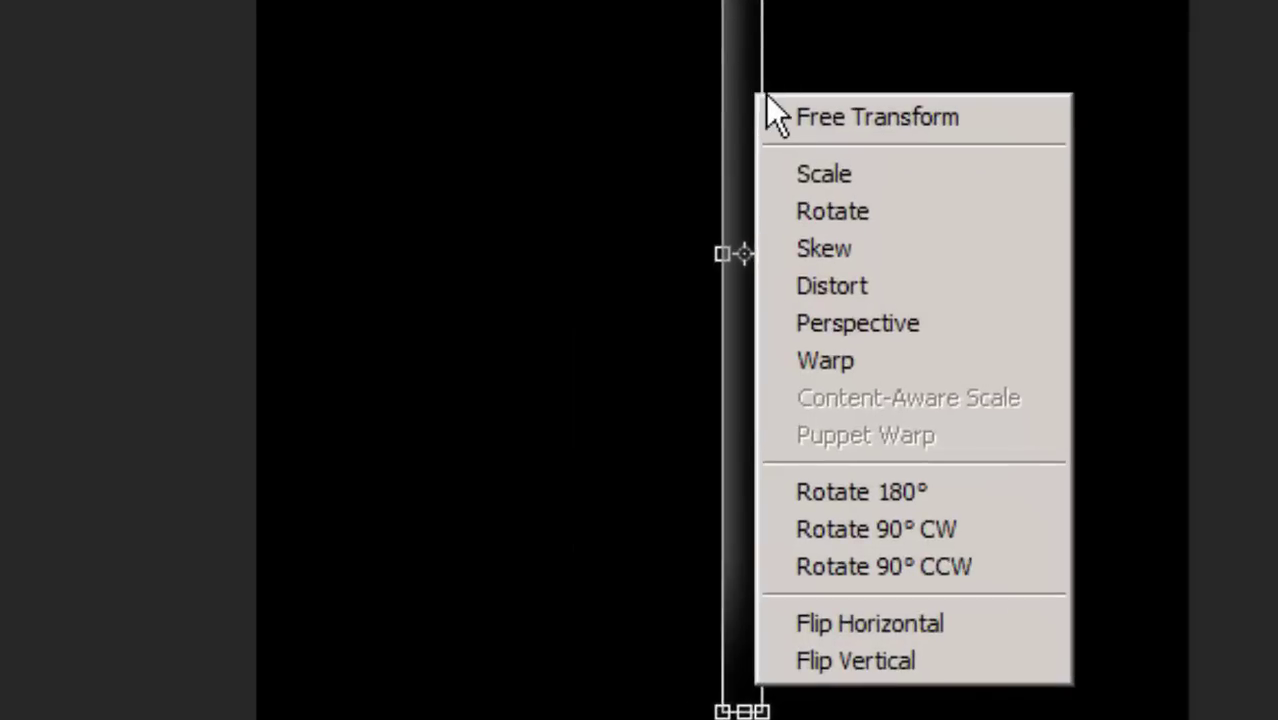
click(870, 540)
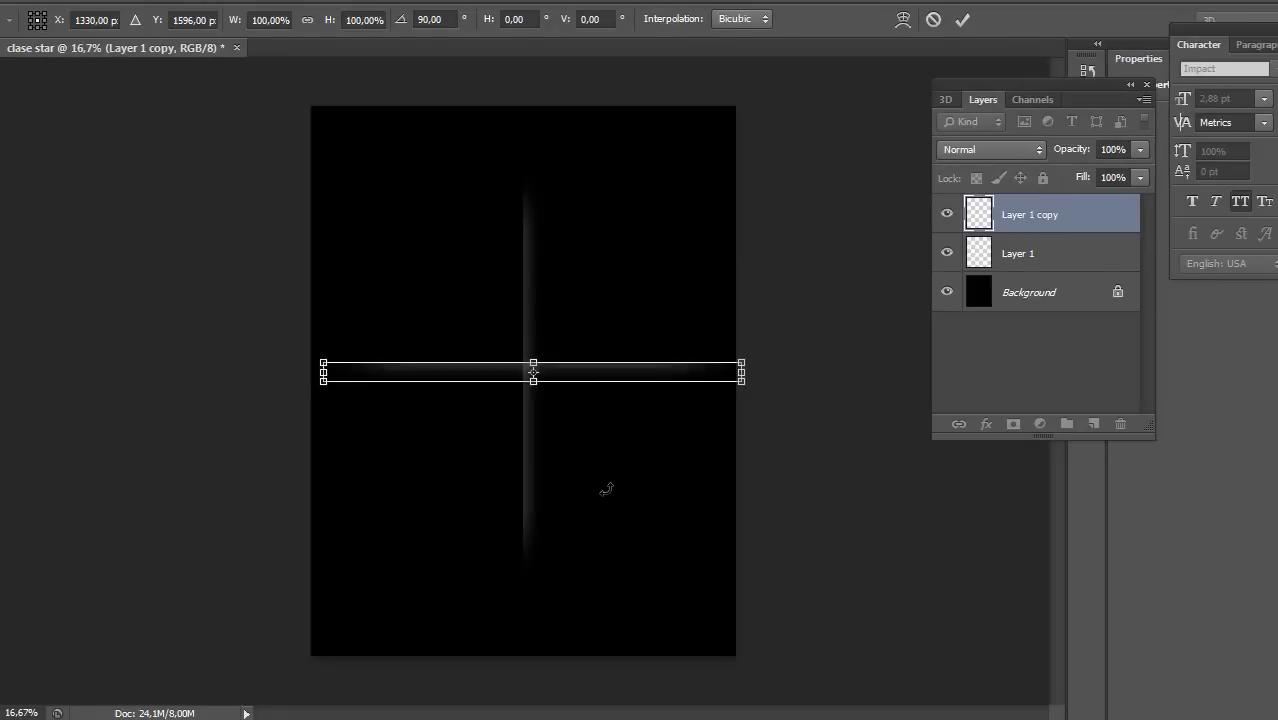
key(Return)
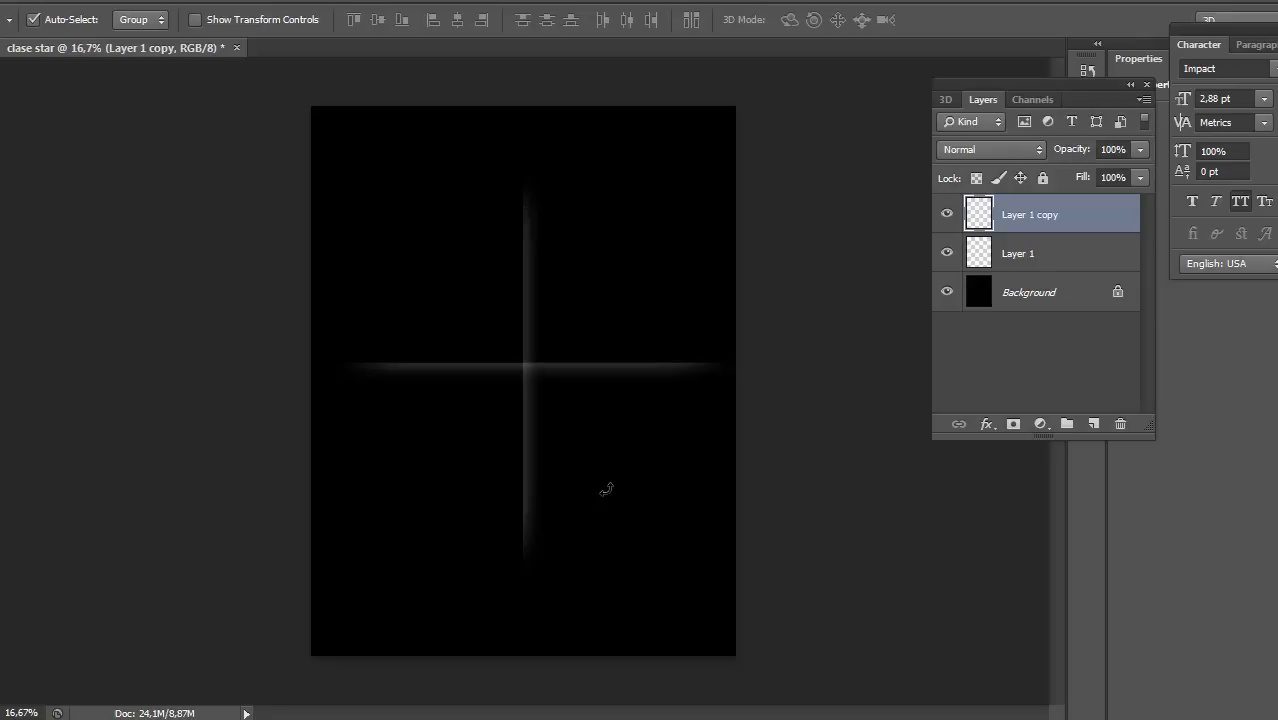
Select Layer 1 and Layer 1 copy together and merge them into Layer 1 copy
shift+click(1043, 258)
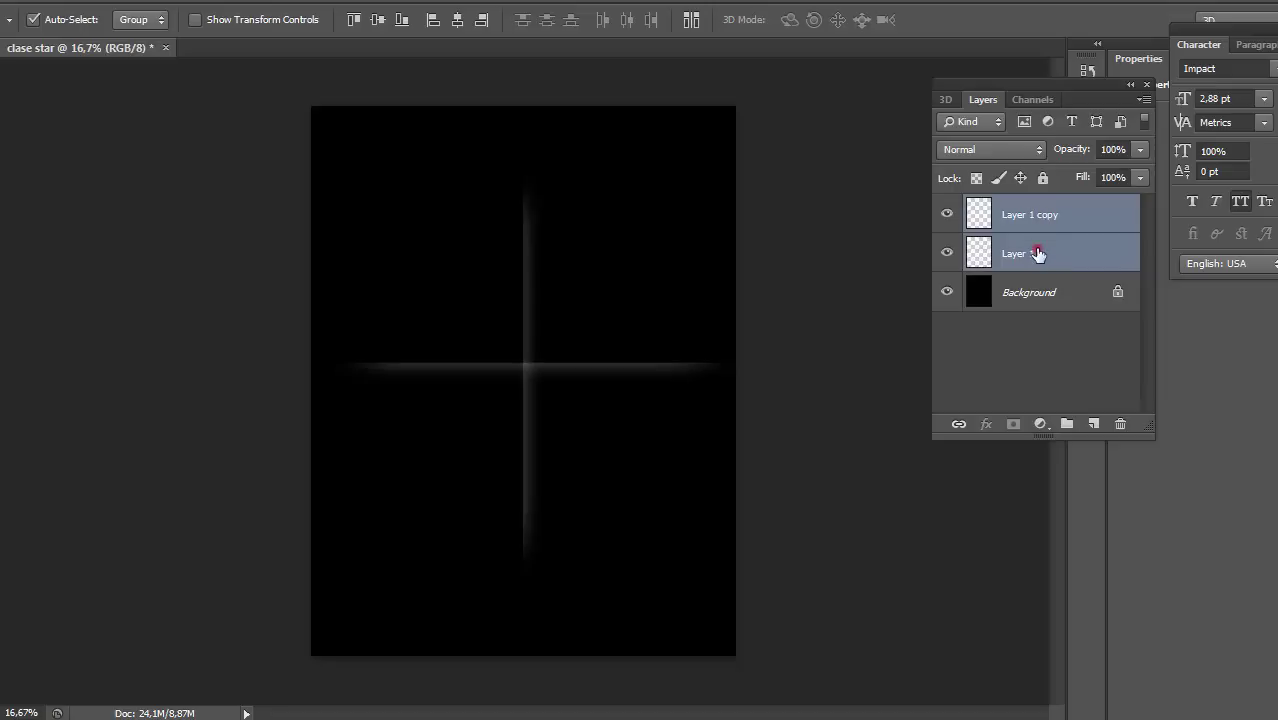
click(1039, 250)
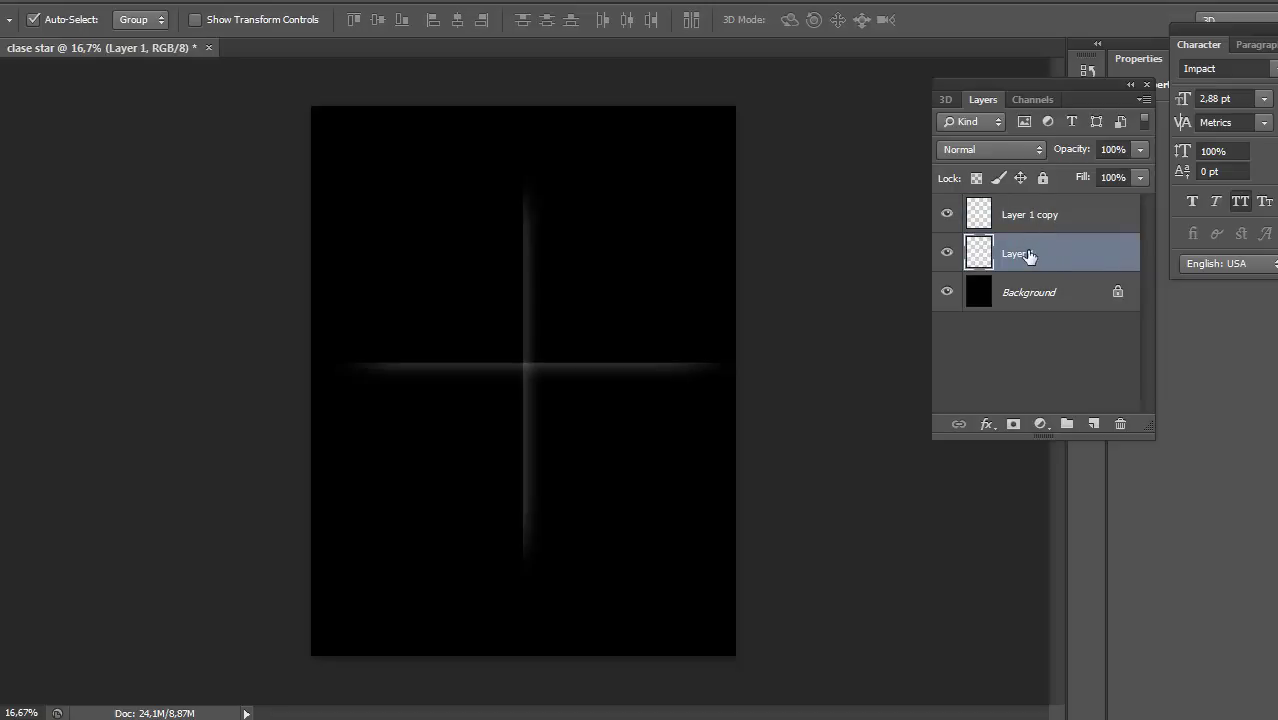
click(1028, 215)
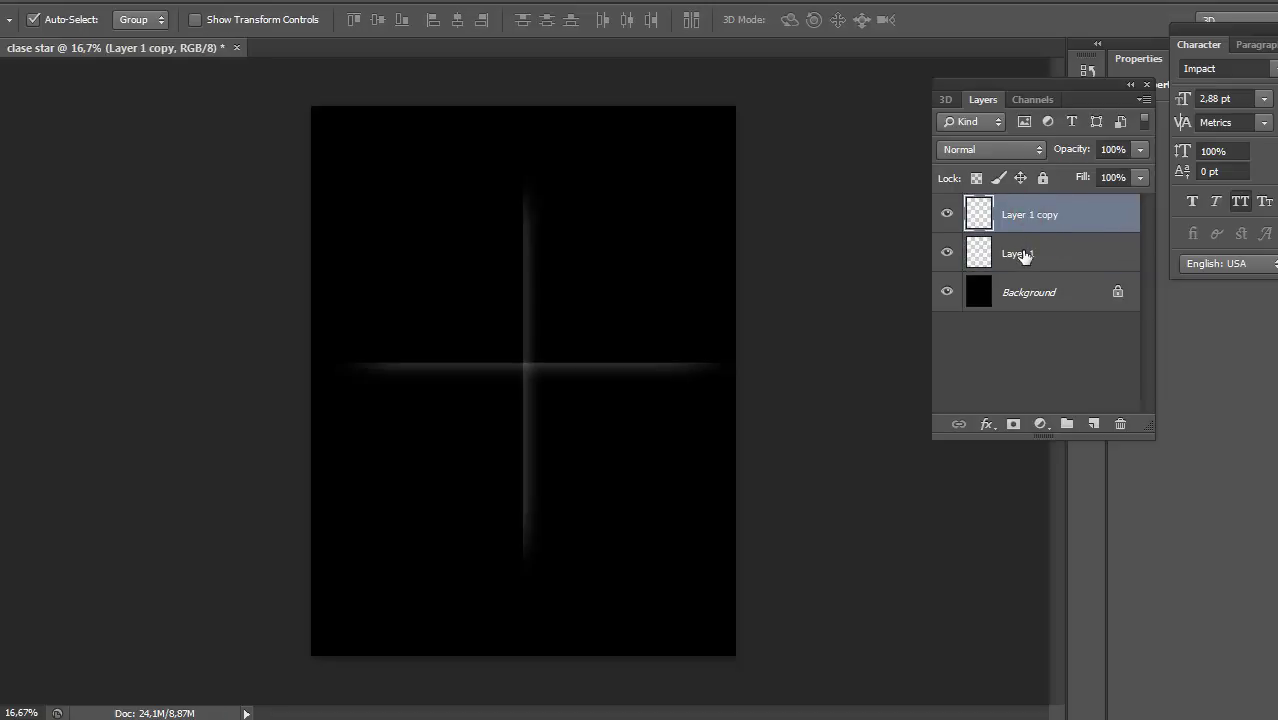
click(1022, 254)
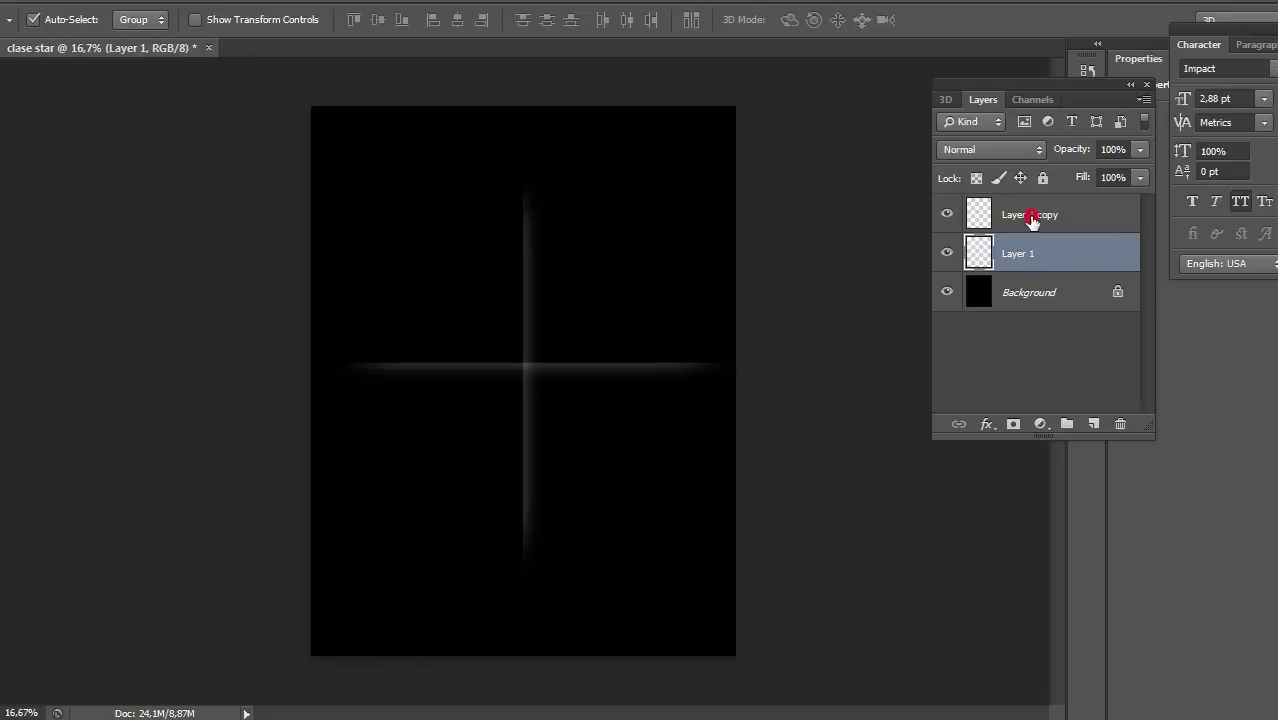
shift+click(1031, 218)
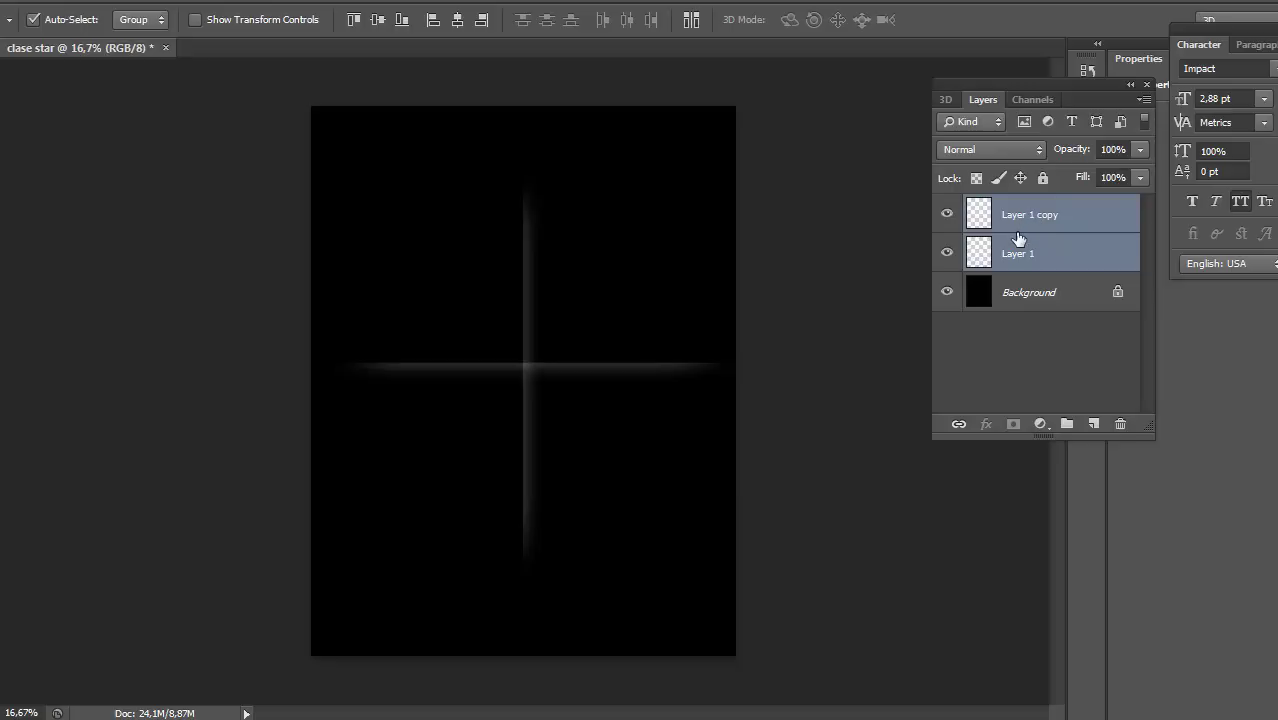
key(ctrl+e)
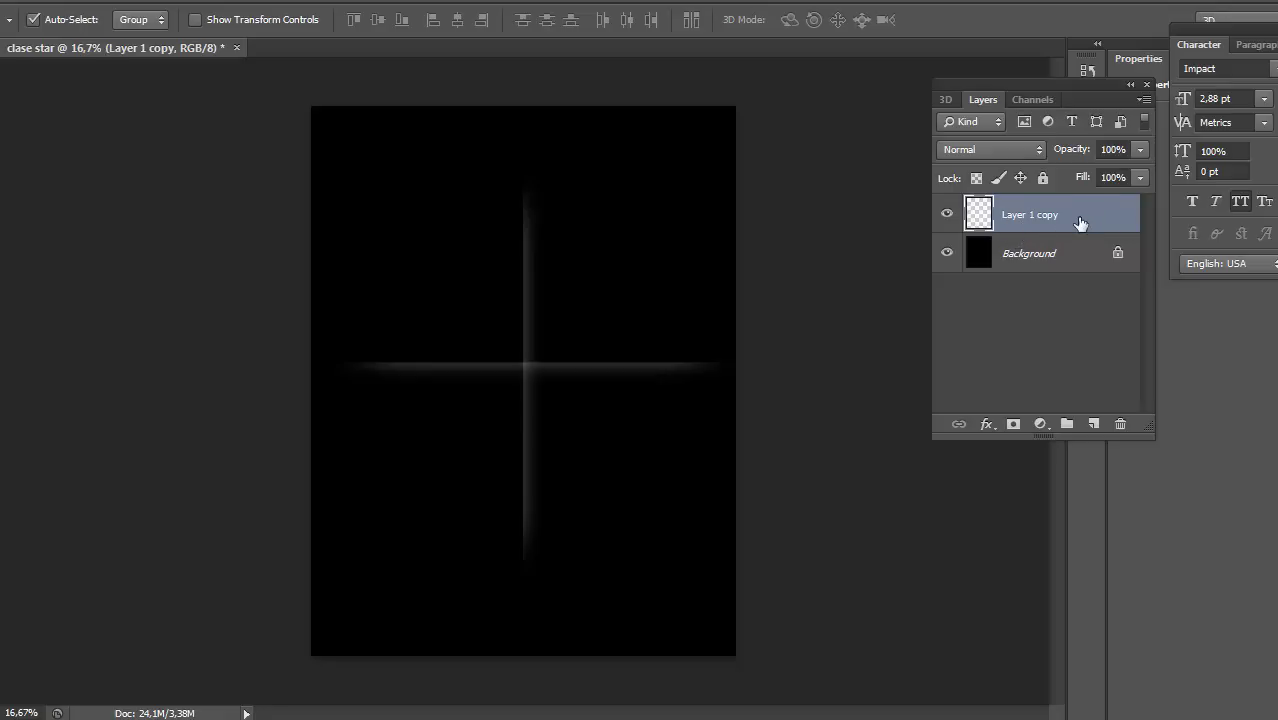
Duplicate the cross, rotate the copy about 45° and scale it to roughly 55%
key(ctrl+j)
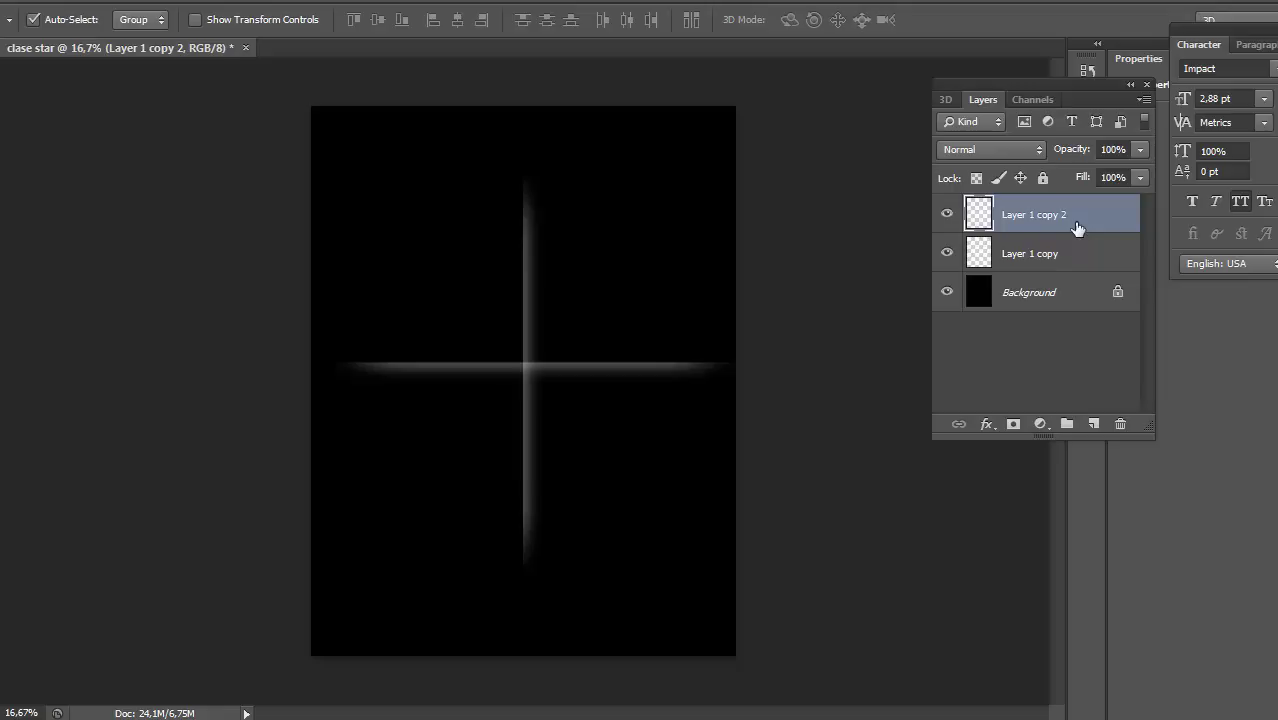
key(ctrl+t)
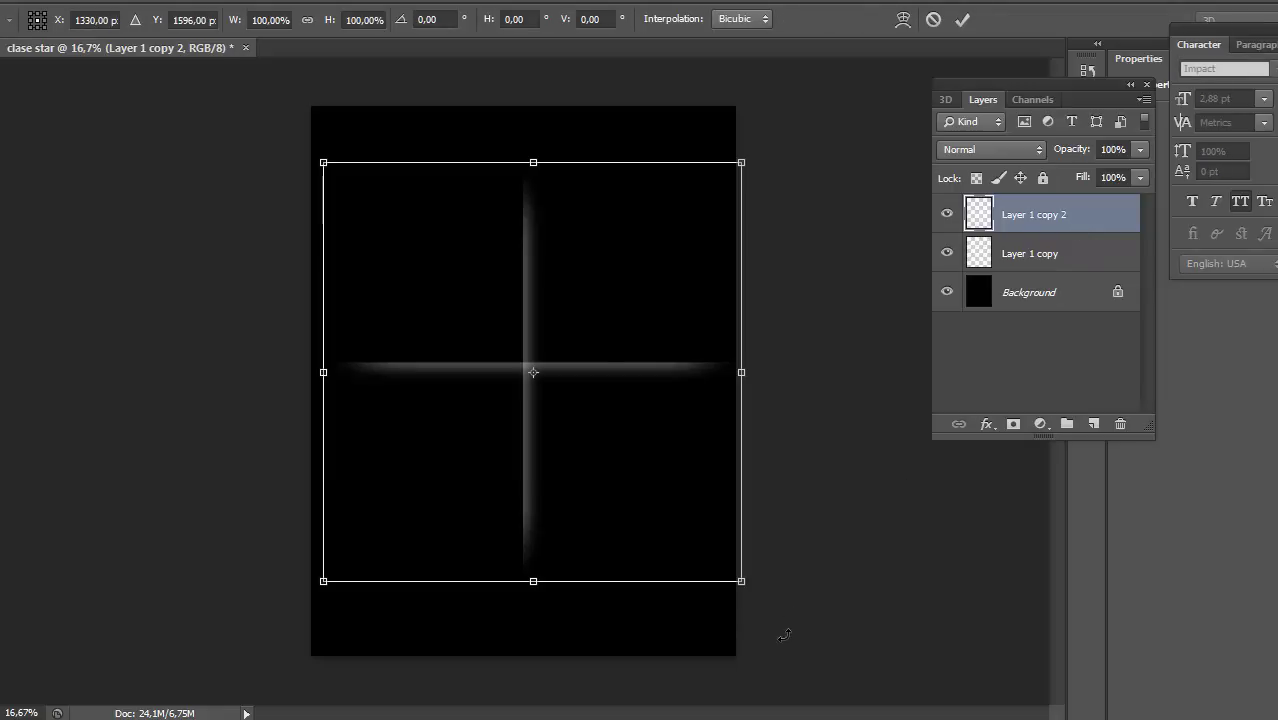
mouse_move(783, 636)
mouse_down()
mouse_move(903, 428)
mouse_move(903, 386)
mouse_up()
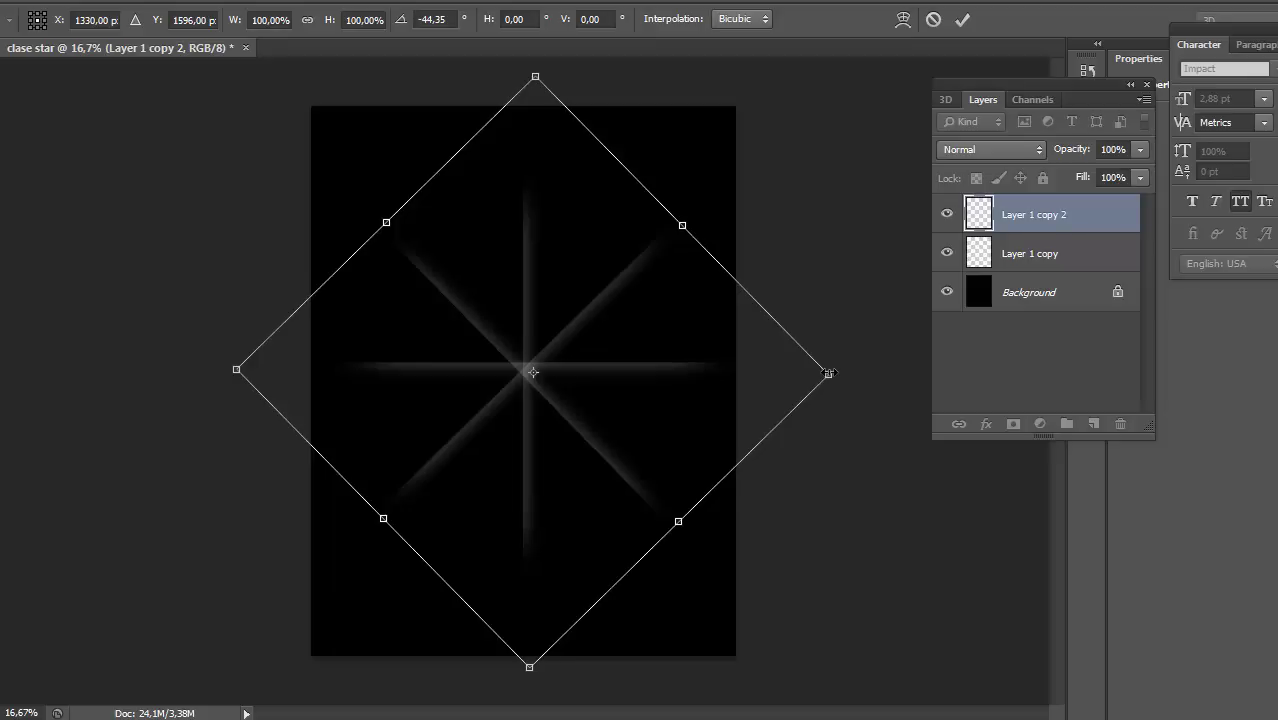
drag(829, 373, 696, 373)
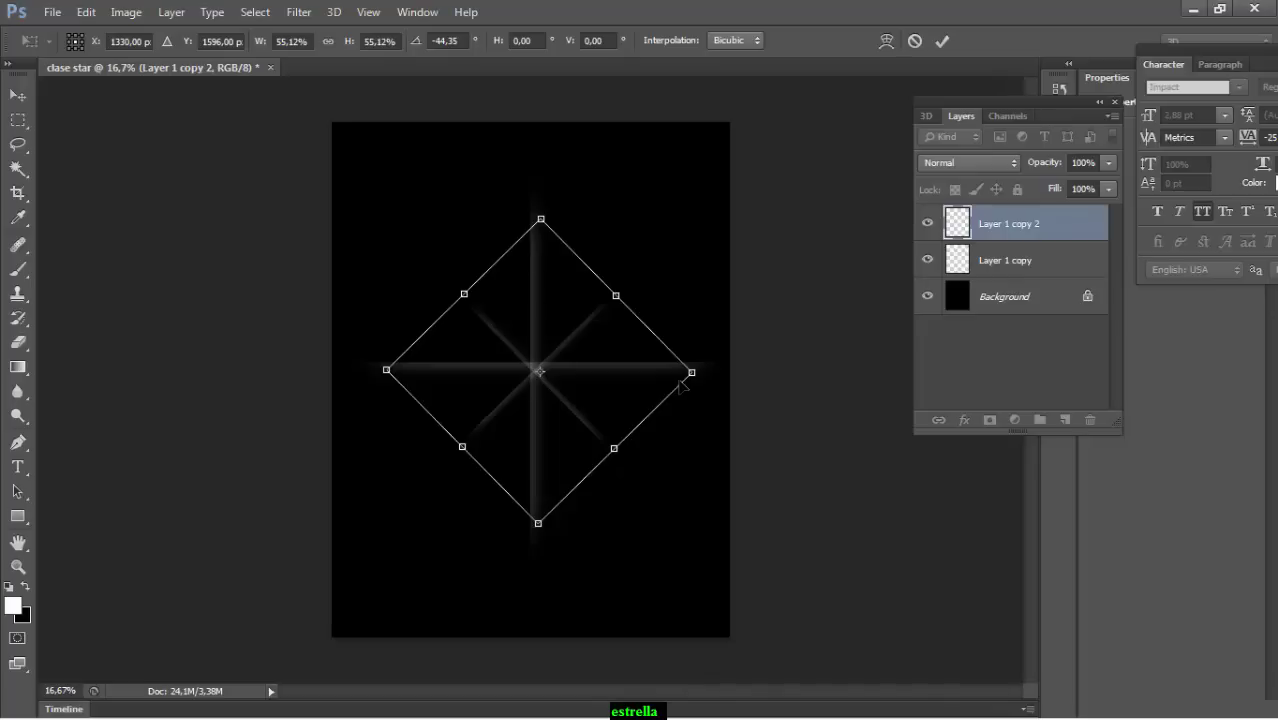
key(Return)
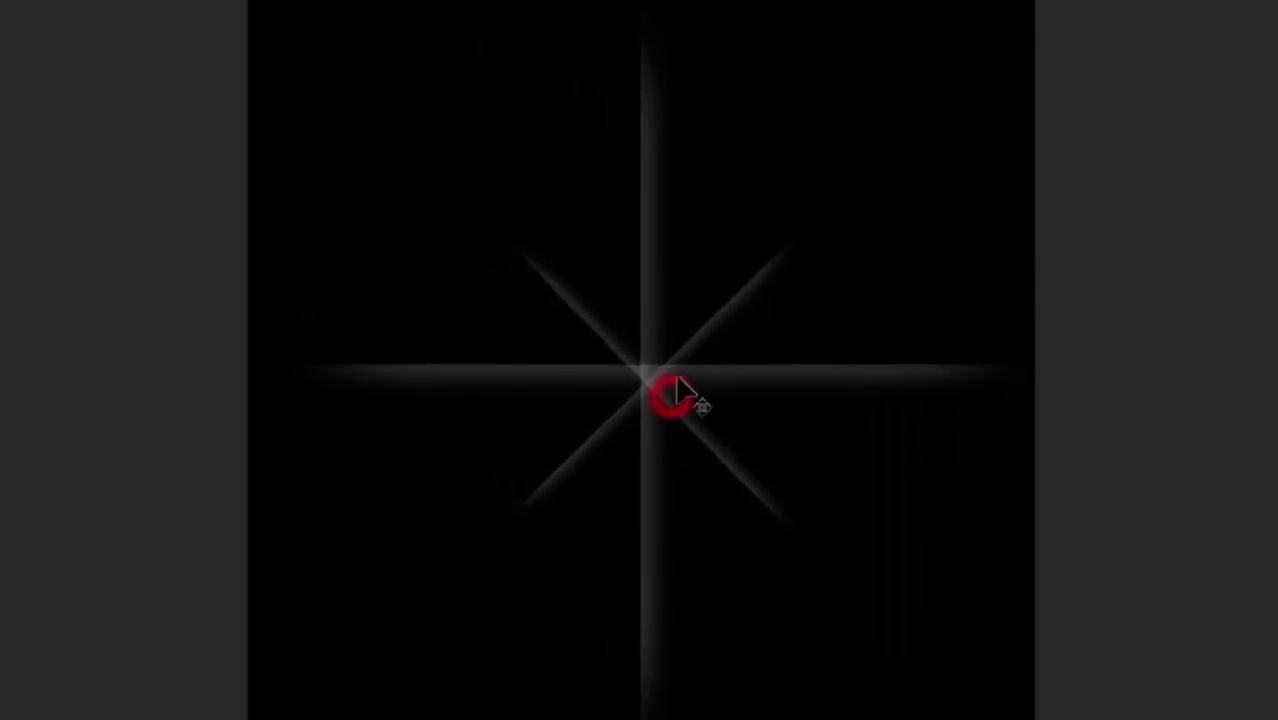
Centre the diagonal rays on the cross and commit the transform
drag(668, 398, 665, 380)
click(648, 370)
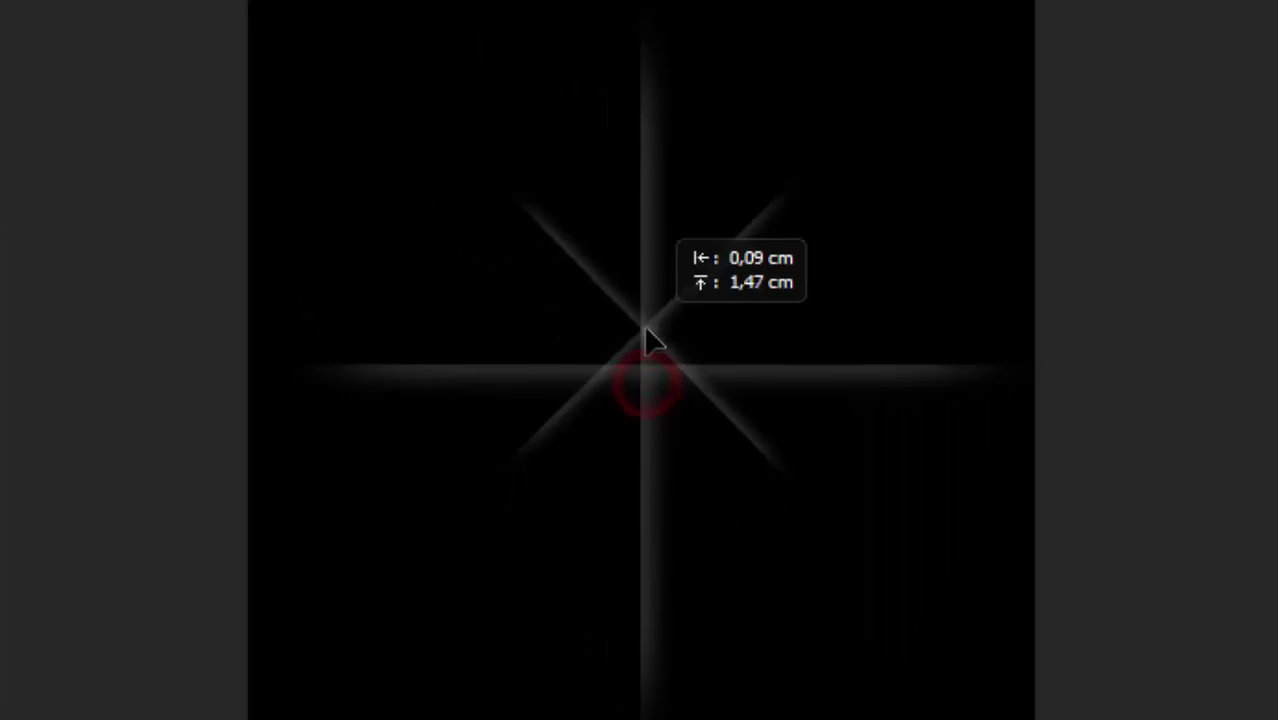
drag(648, 370, 652, 368)
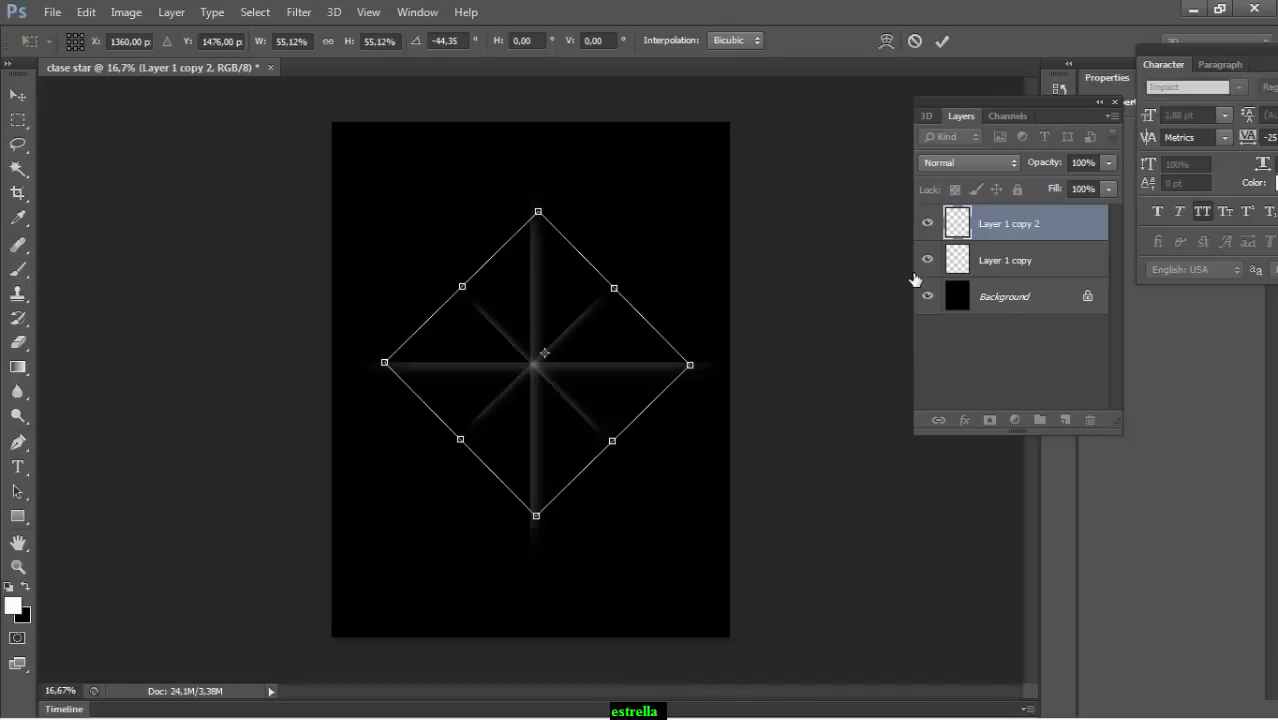
key(Return)
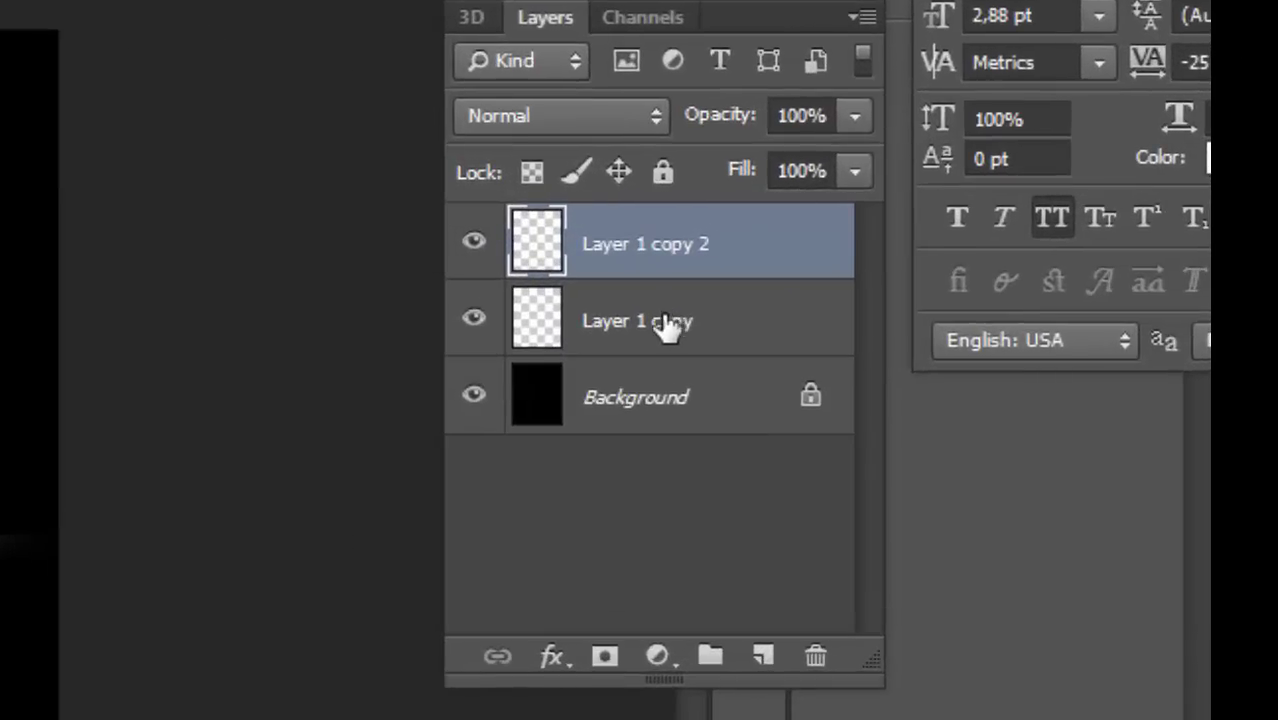
Select Layer 1 copy with Layer 1 copy 2 and merge them with Ctrl+E
ctrl+click(668, 323)
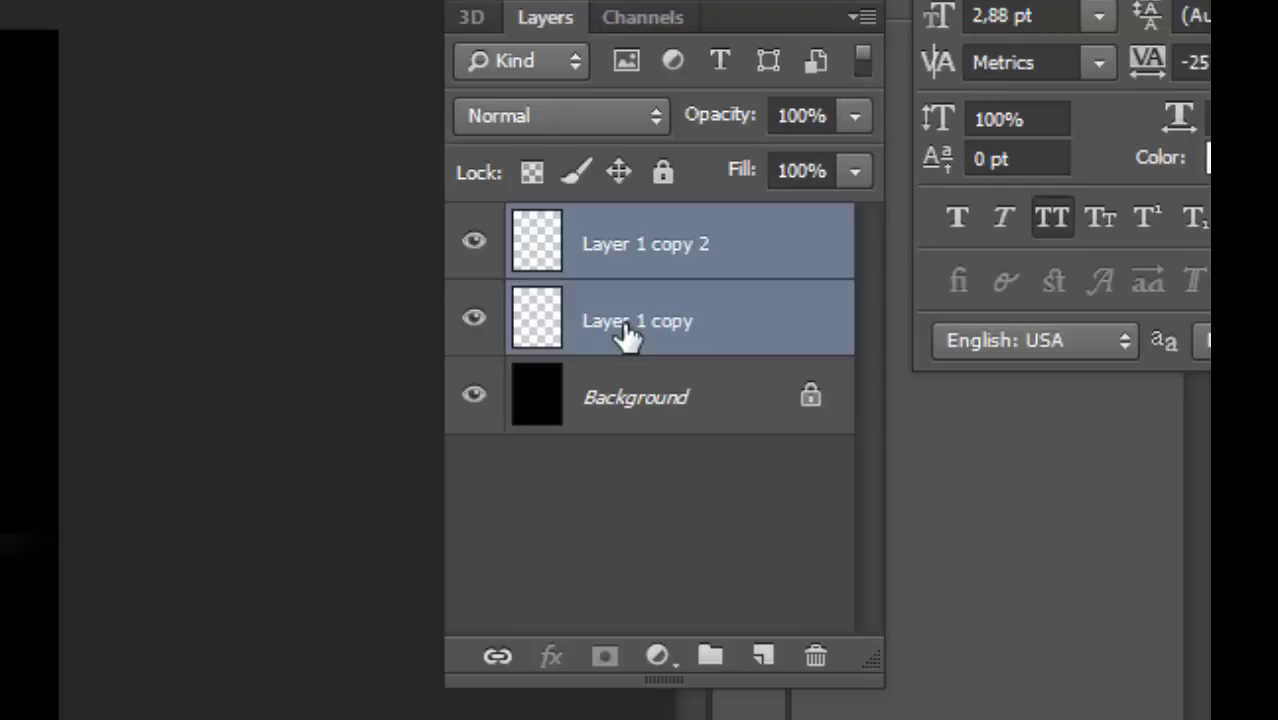
key(ctrl+e)
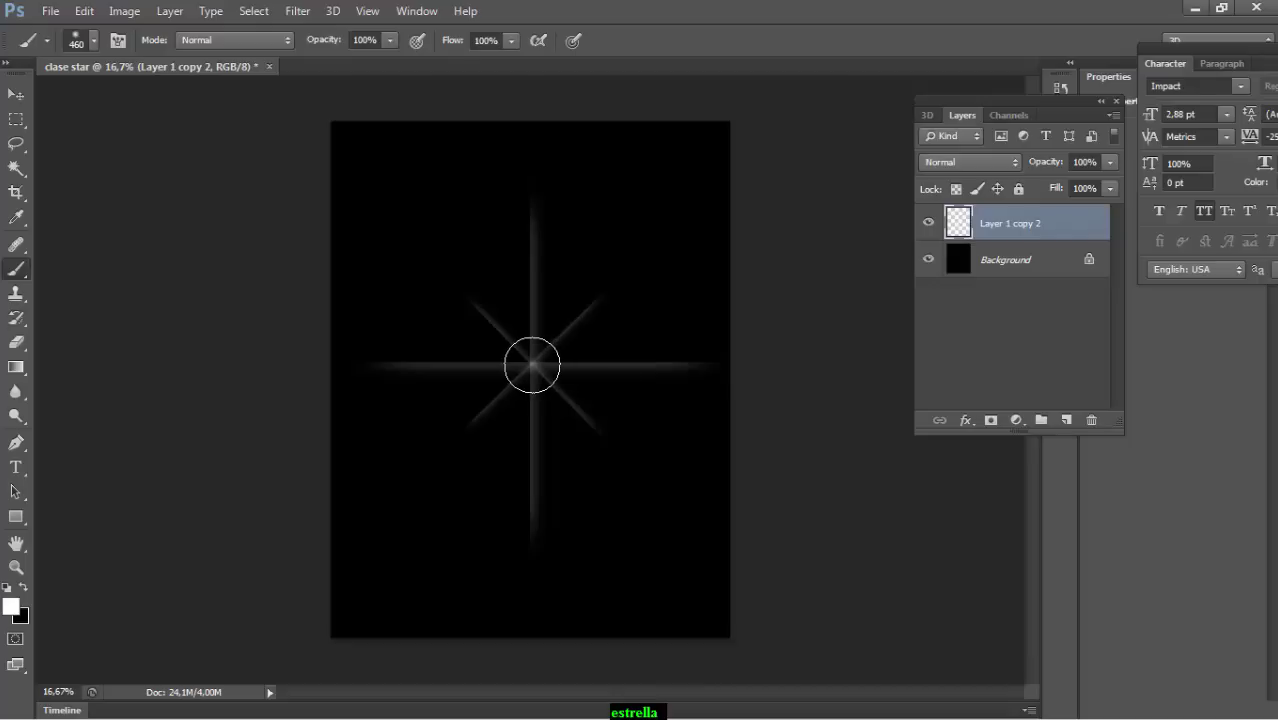
Add Layer 1 with one large soft white brush dab on the star centre, then add Layer 2
click(1067, 422)
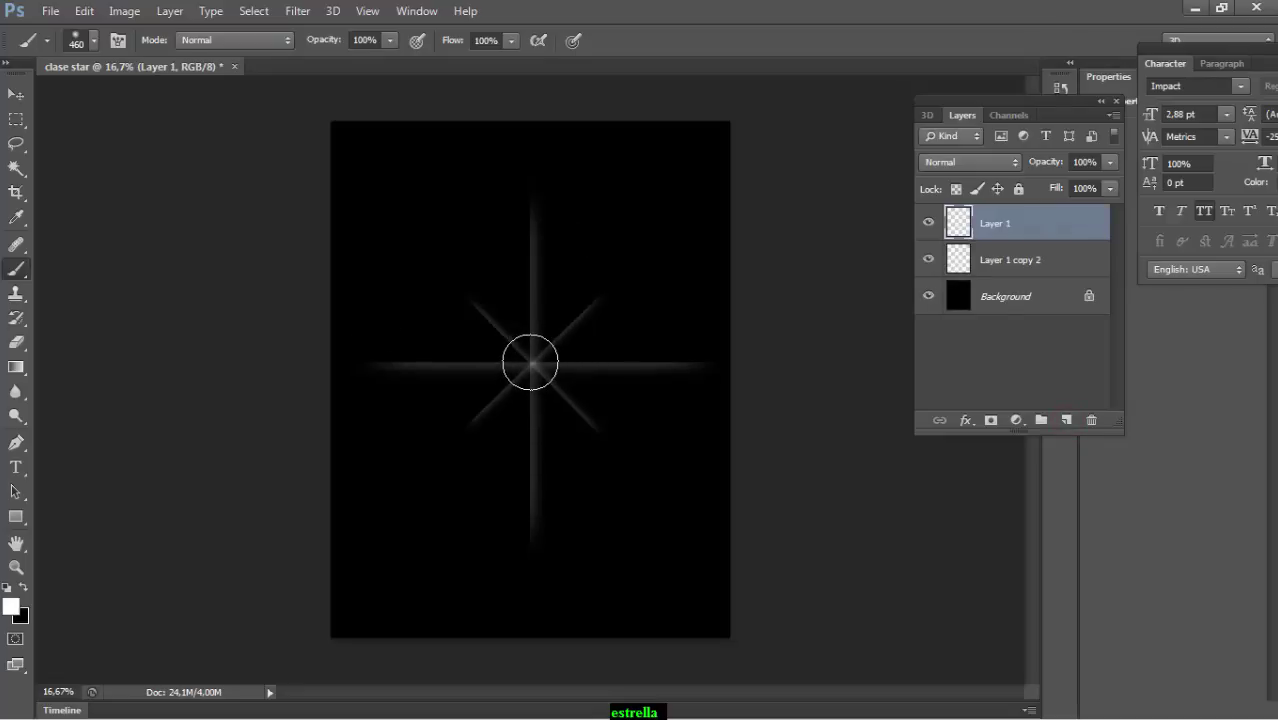
click(533, 363)
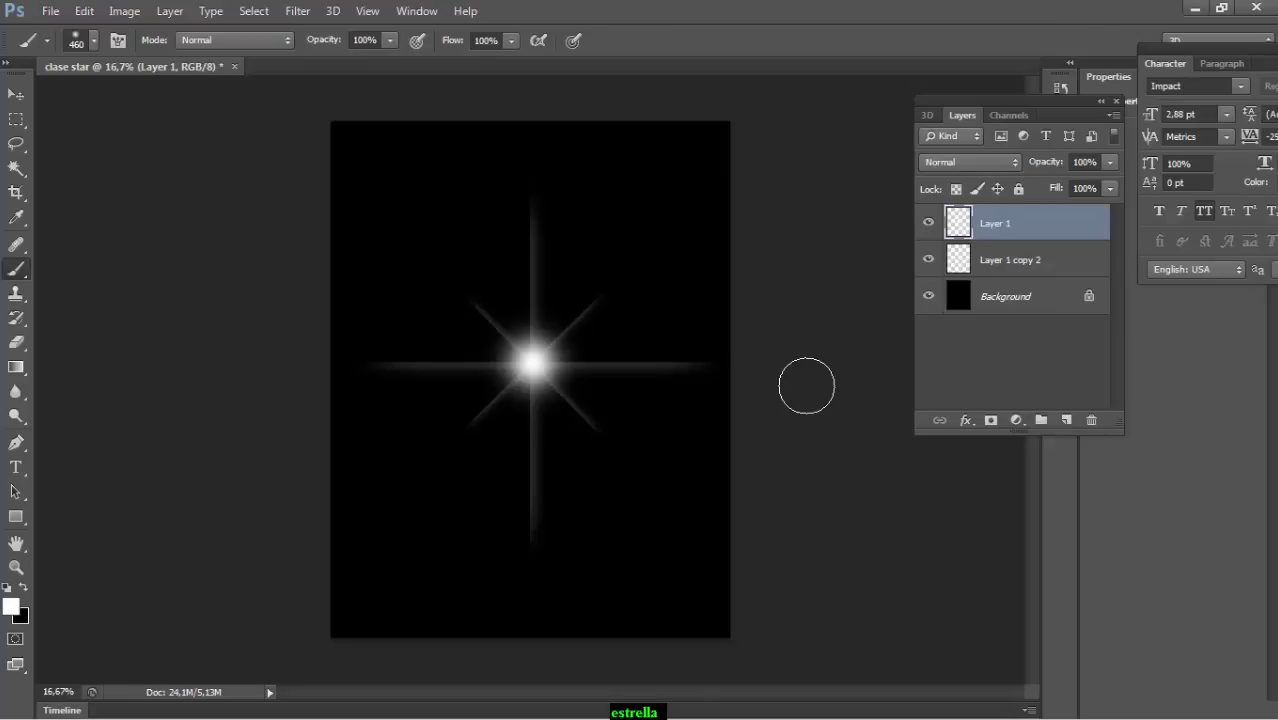
click(1064, 421)
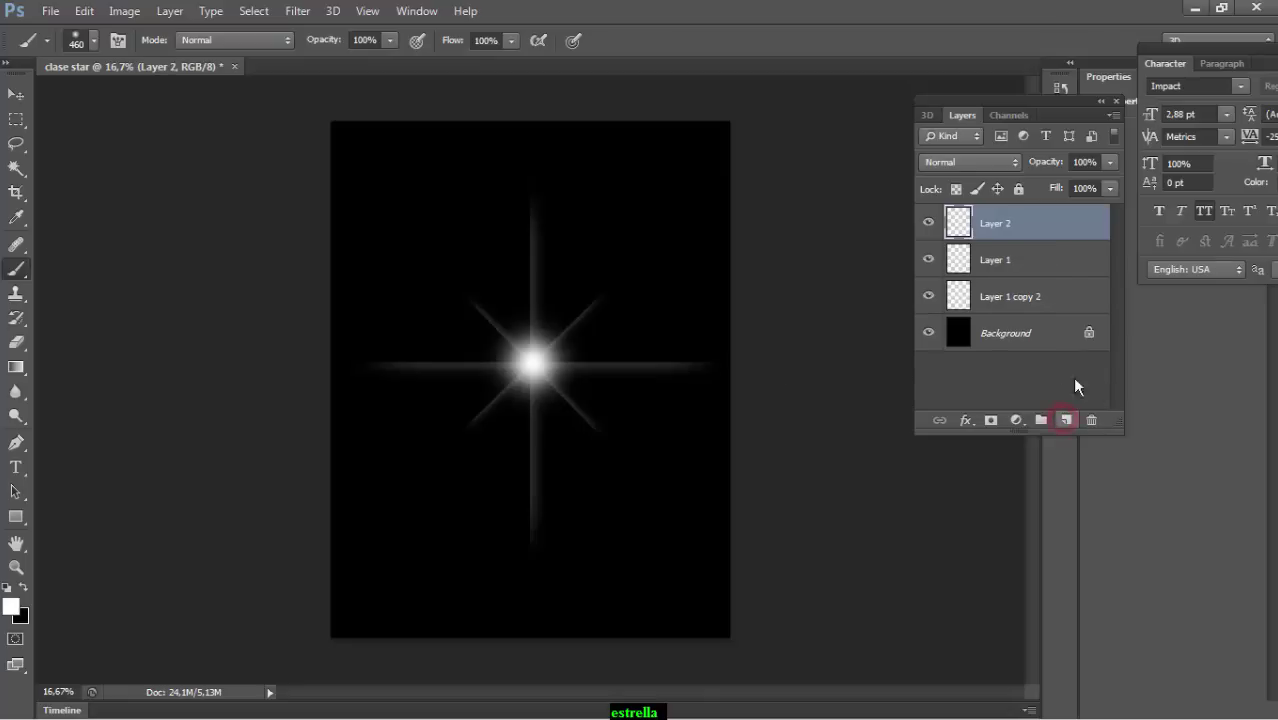
Switch to the Elliptical Marquee and drag a circular selection around the star's bright core
click(17, 120)
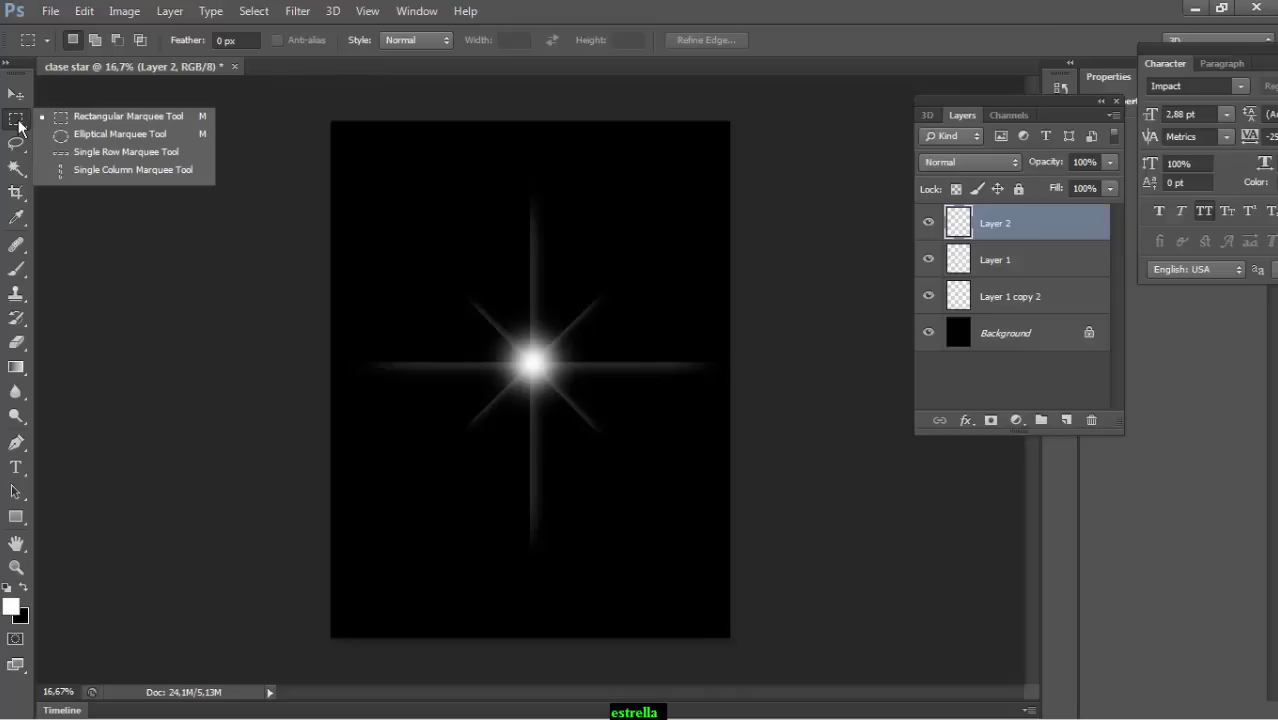
click(99, 134)
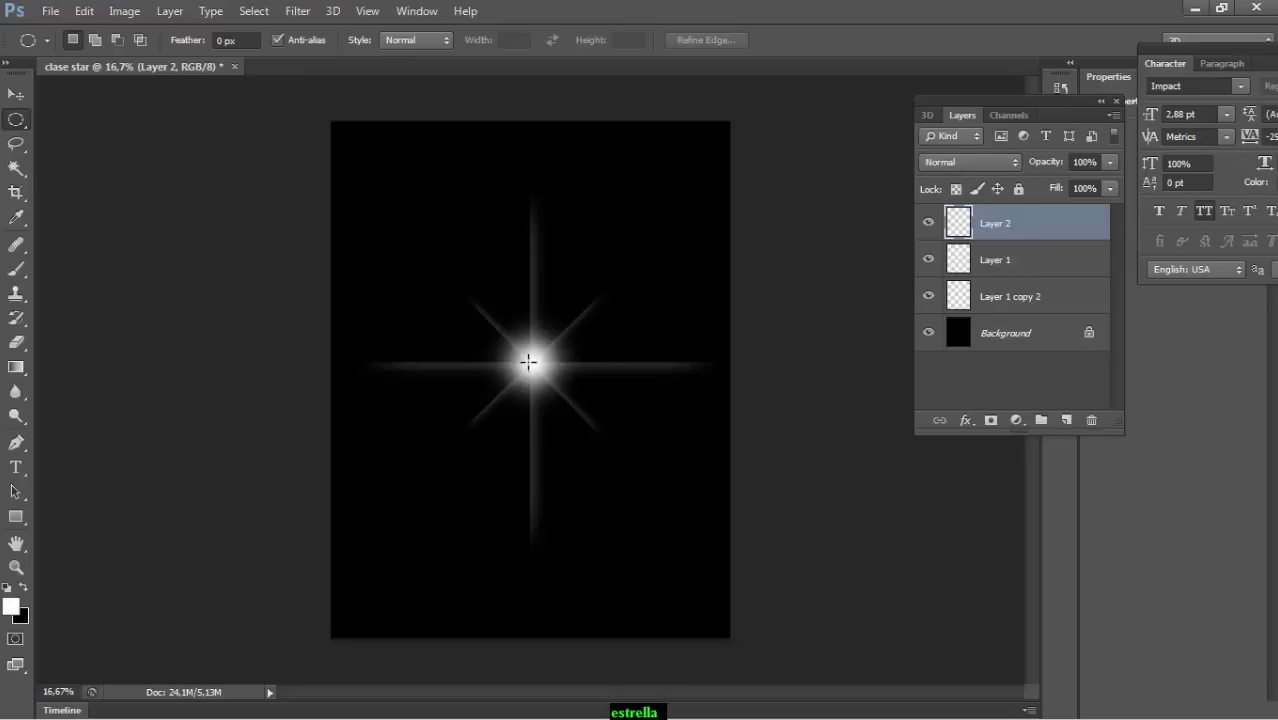
ctrl+click(960, 261)
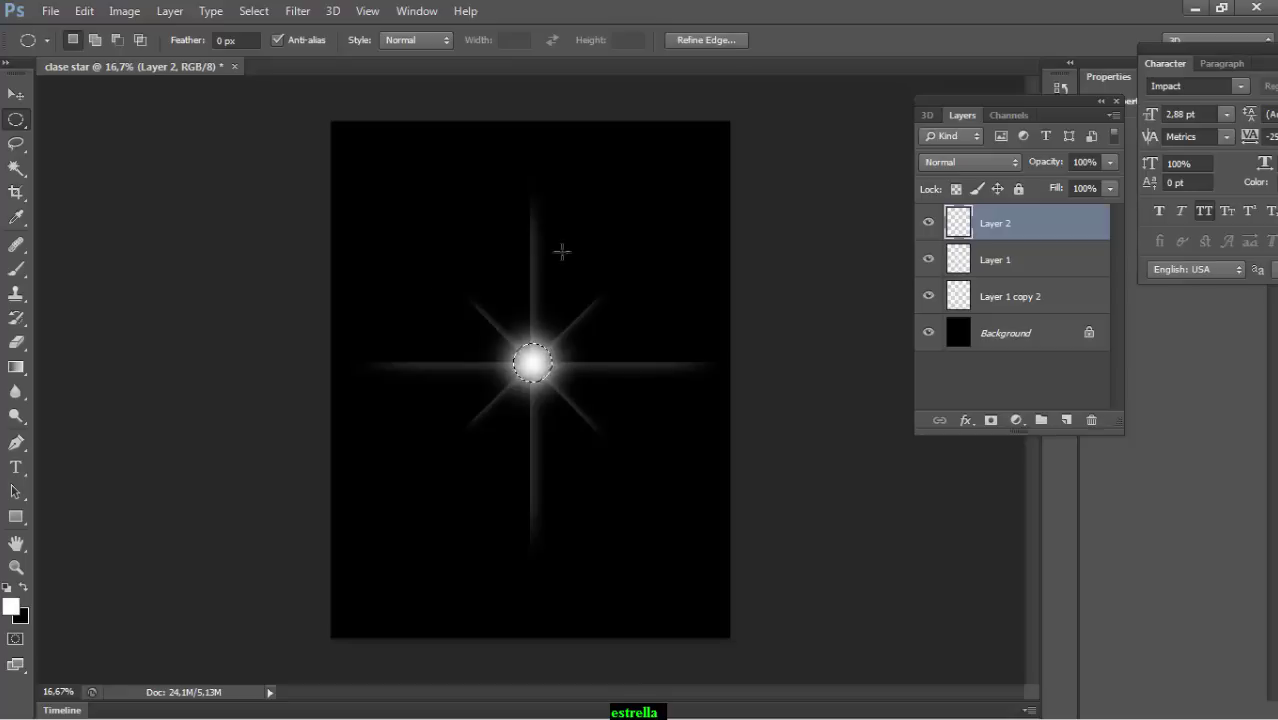
key(ctrl+d)
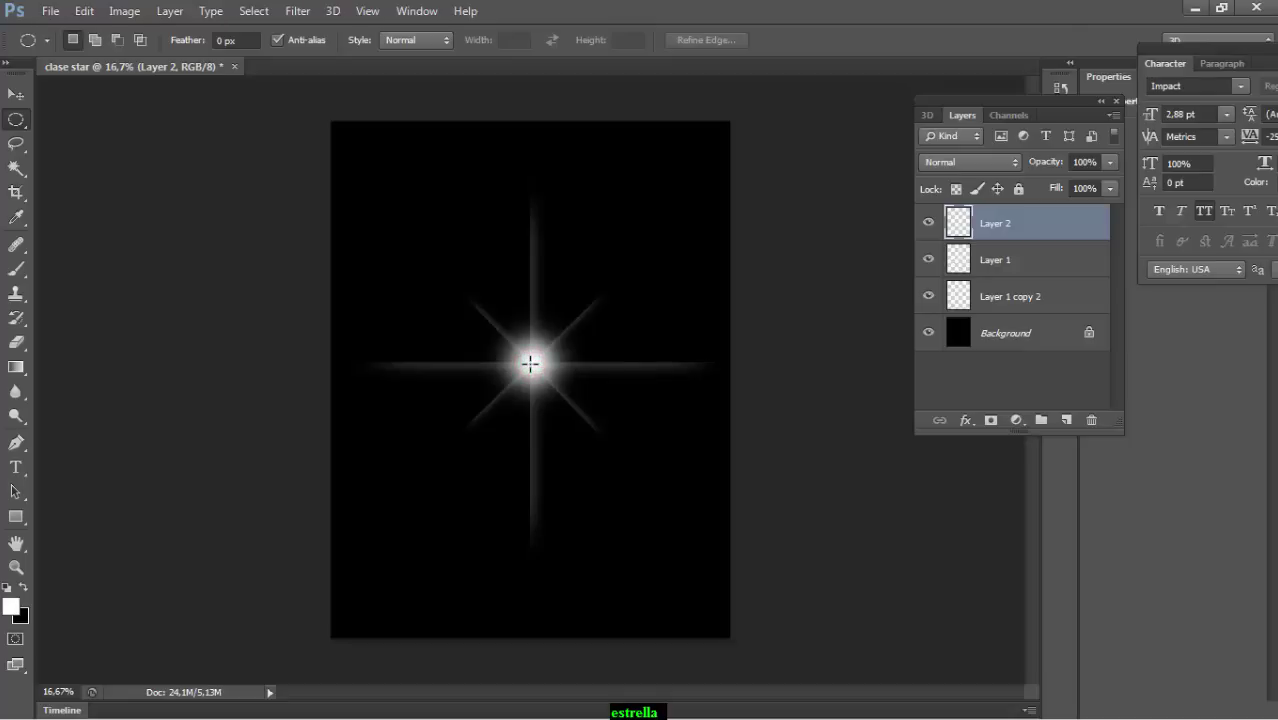
drag(533, 366, 569, 402)
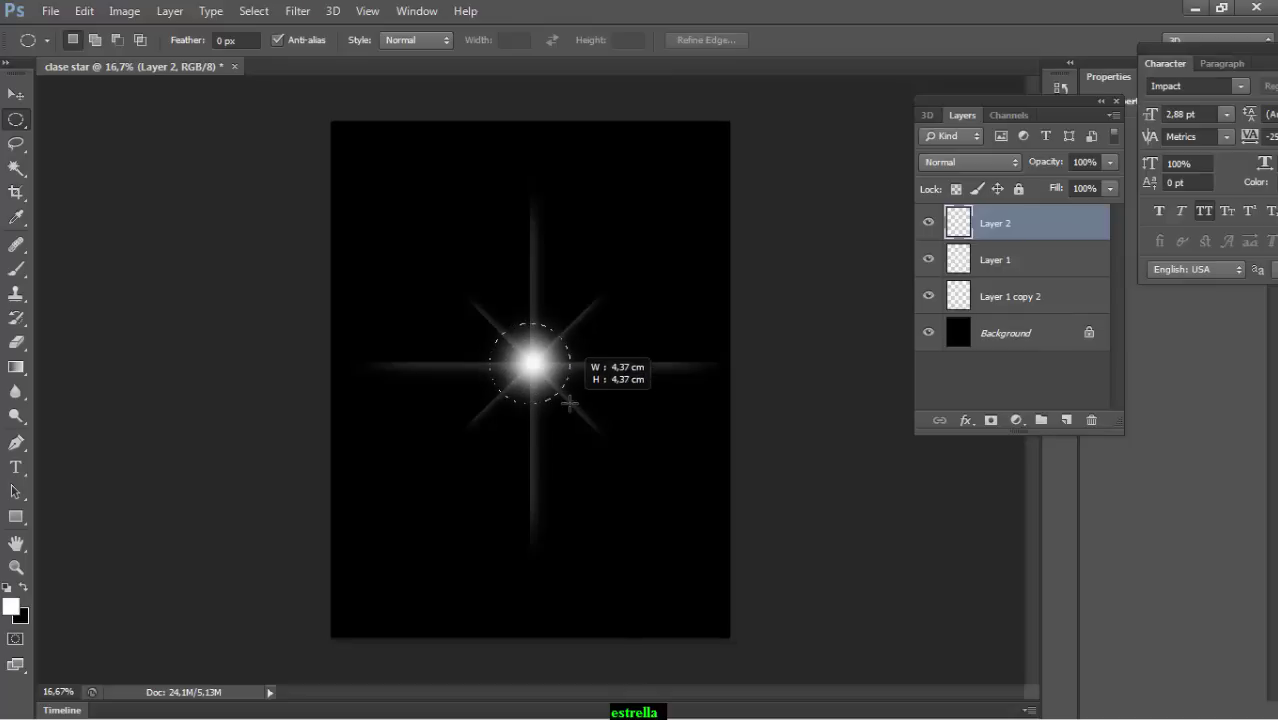
drag(569, 402, 577, 409)
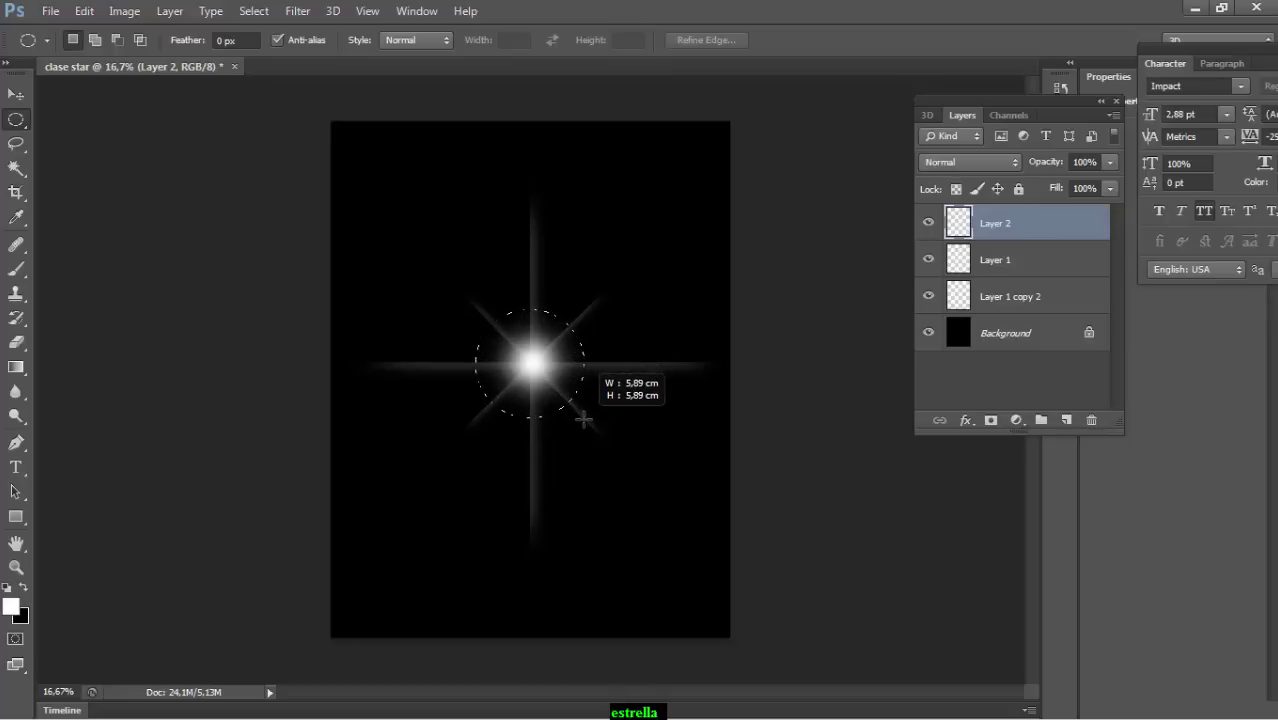
drag(577, 409, 572, 404)
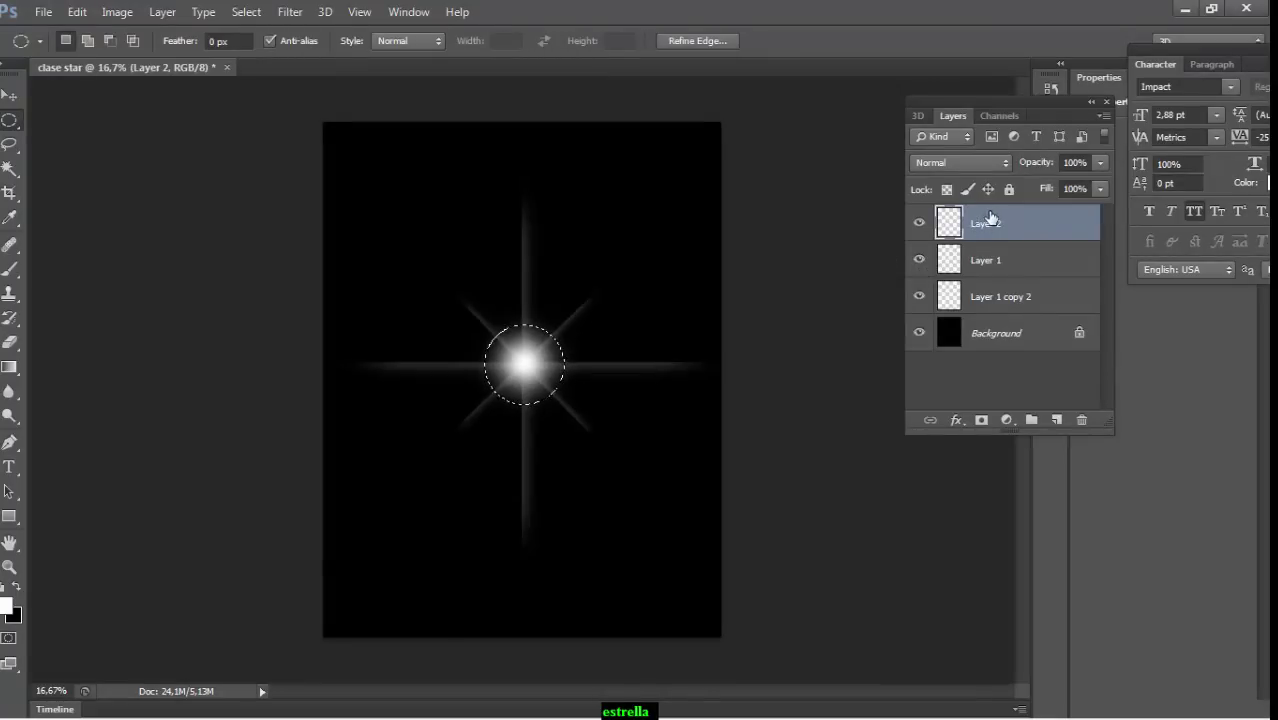
Invert the selection and set the Brush to about 825 px with 0% hardness
key(ctrl+shift+i)
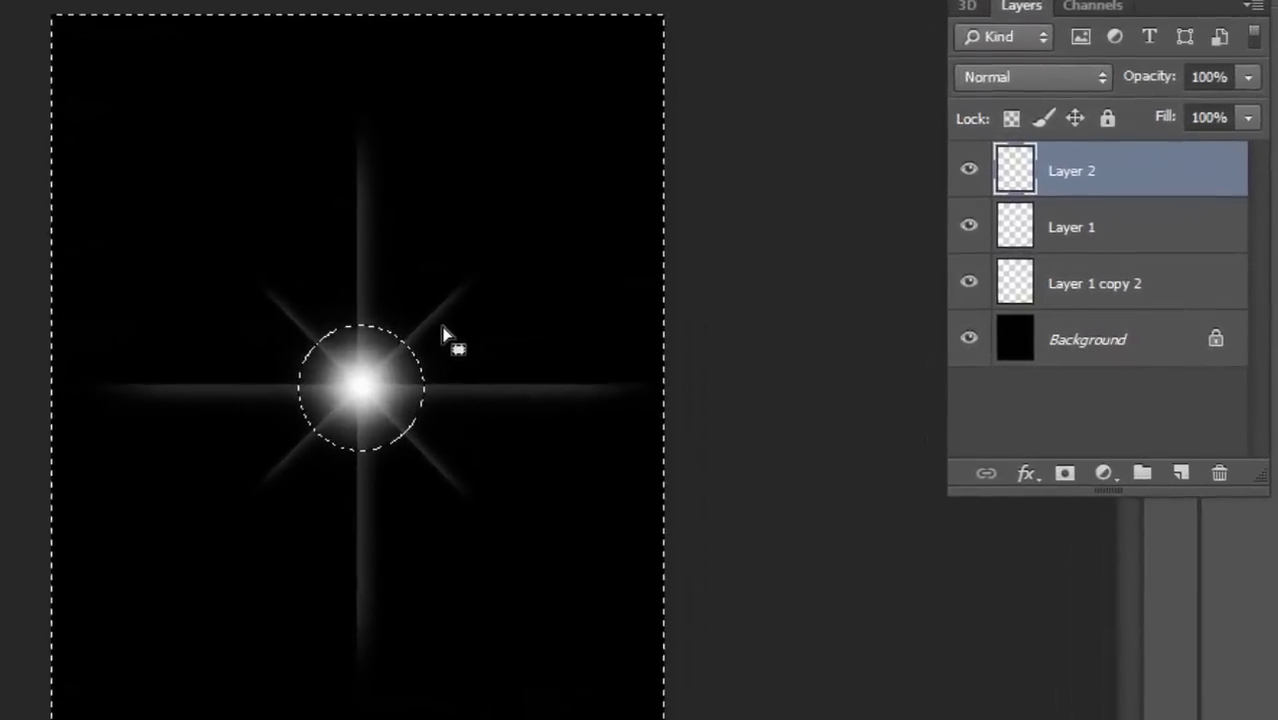
key(b)
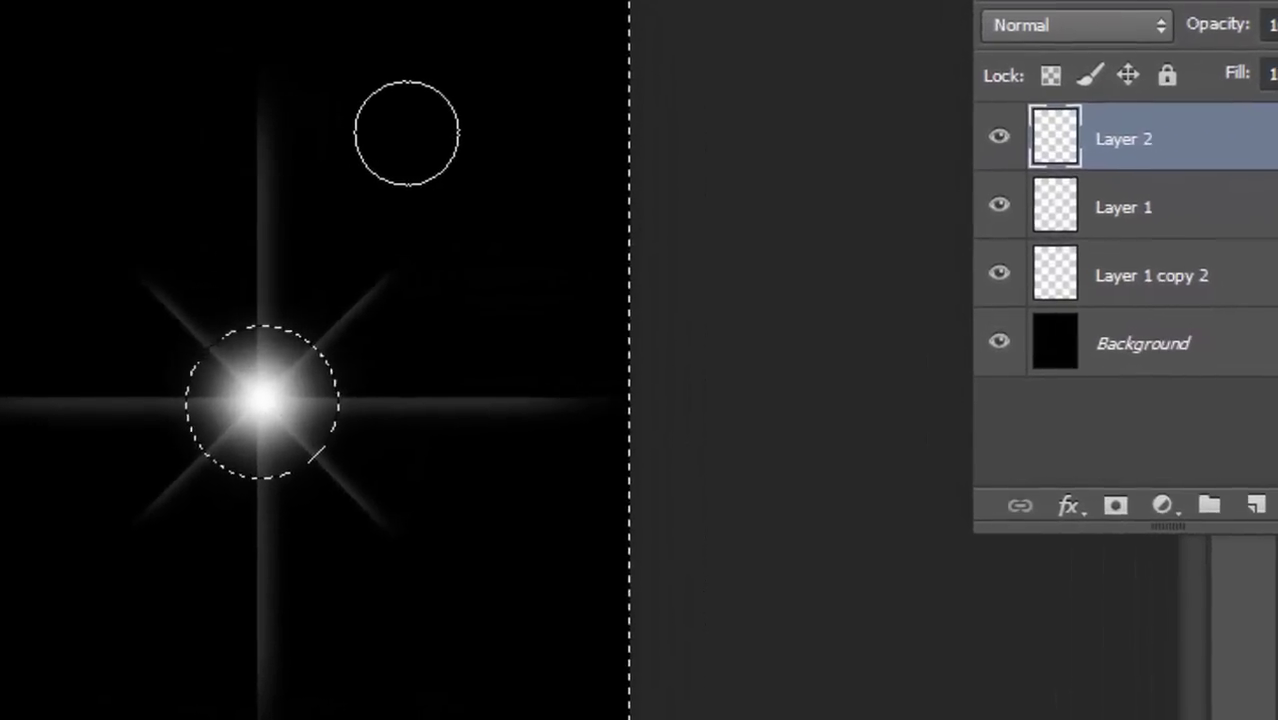
right_click(388, 125)
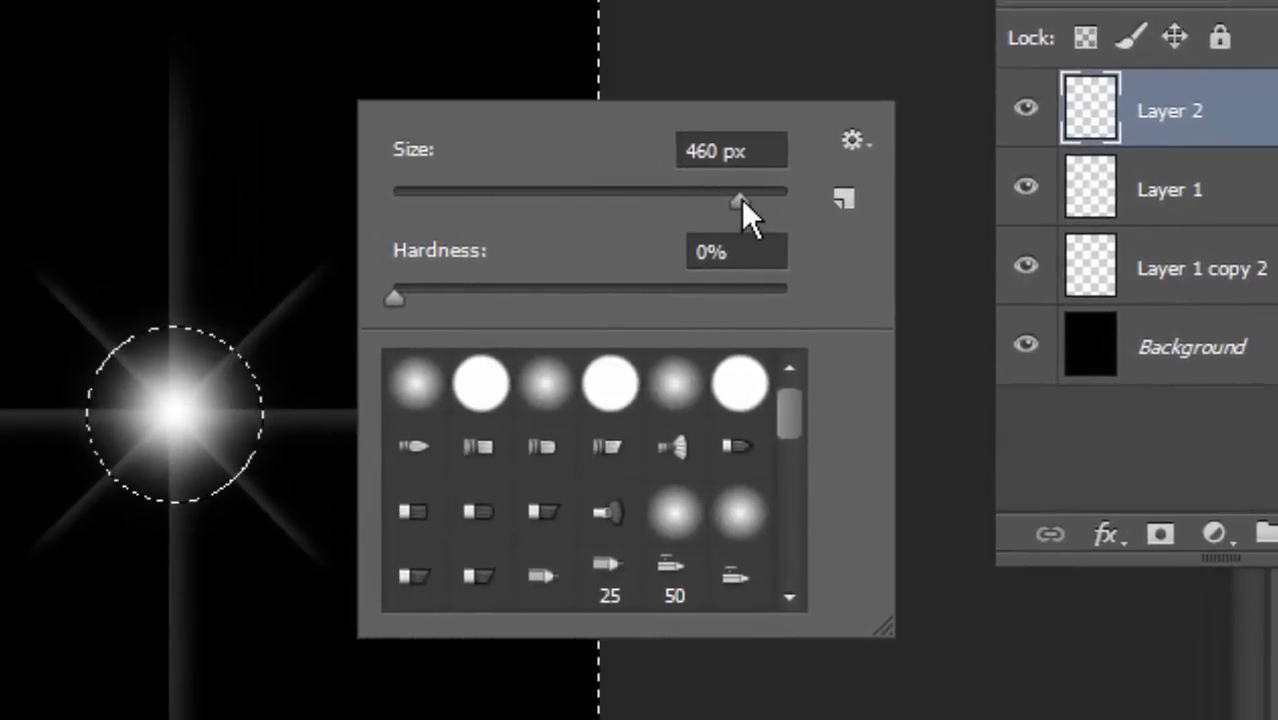
click(741, 198)
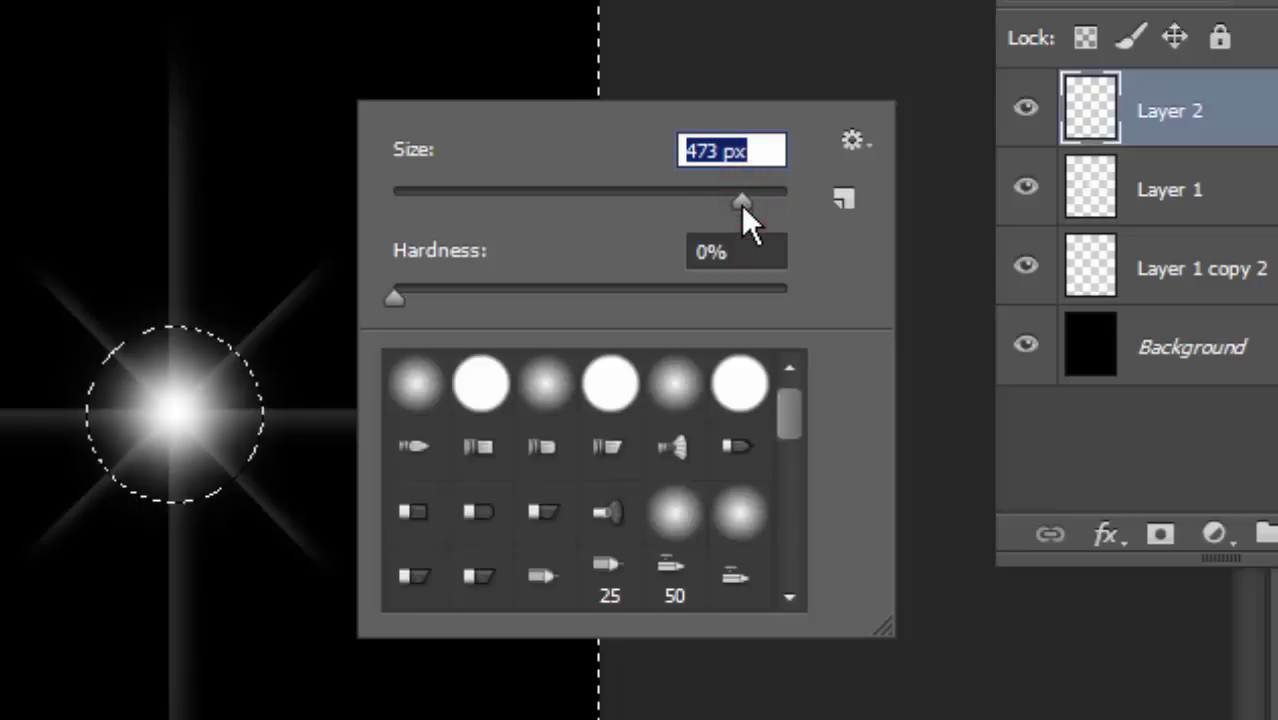
drag(741, 204, 749, 204)
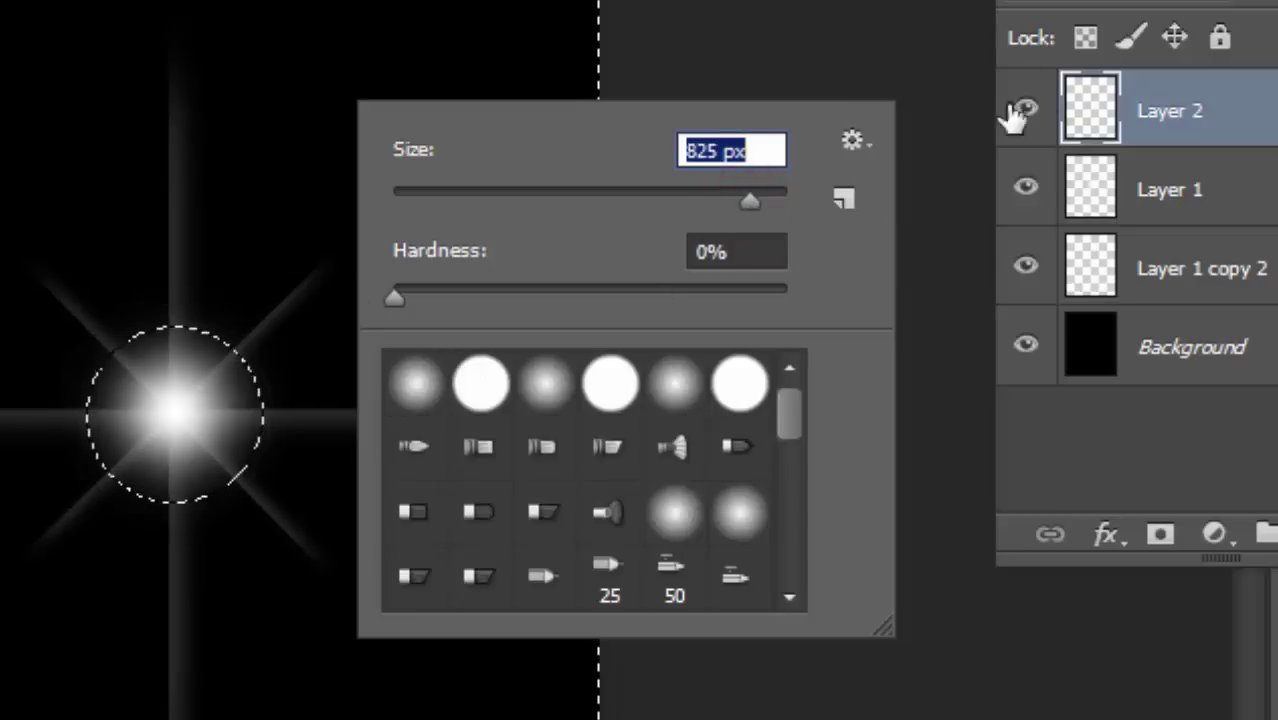
key(Return)
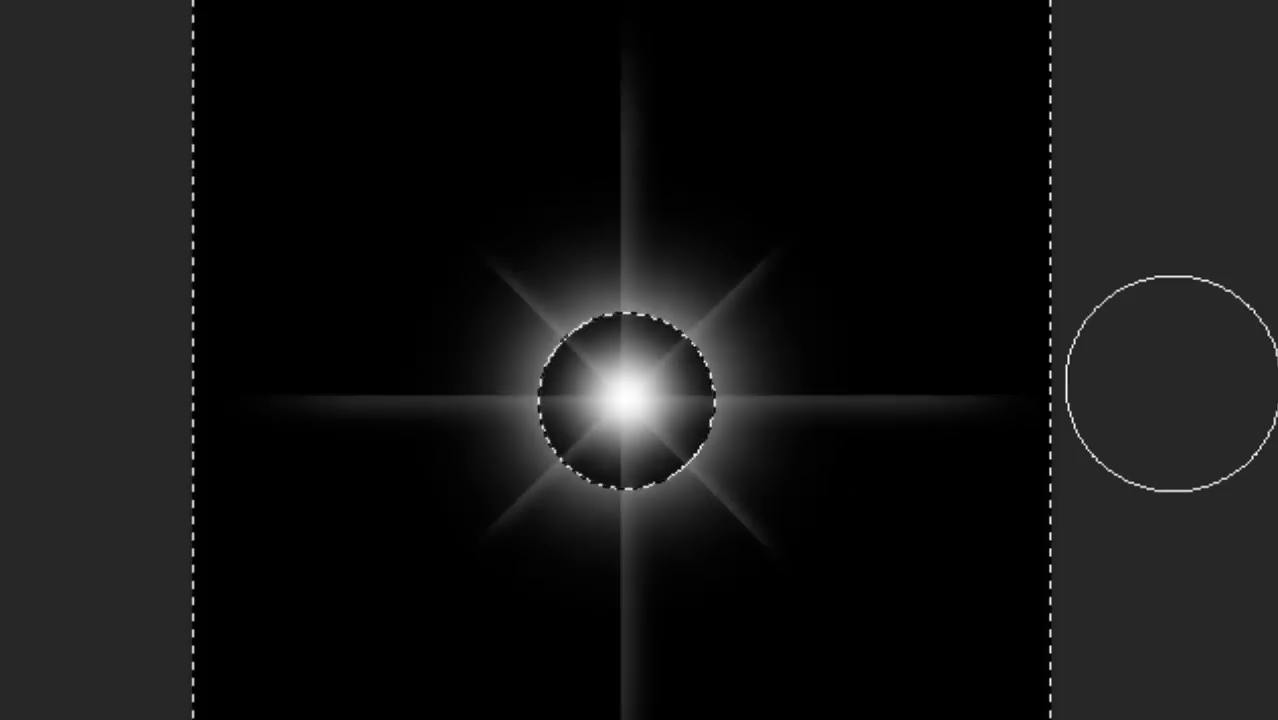
Deselect after painting the dark ring and switch to the Move tool
key(m)
key(ctrl+shift+a)
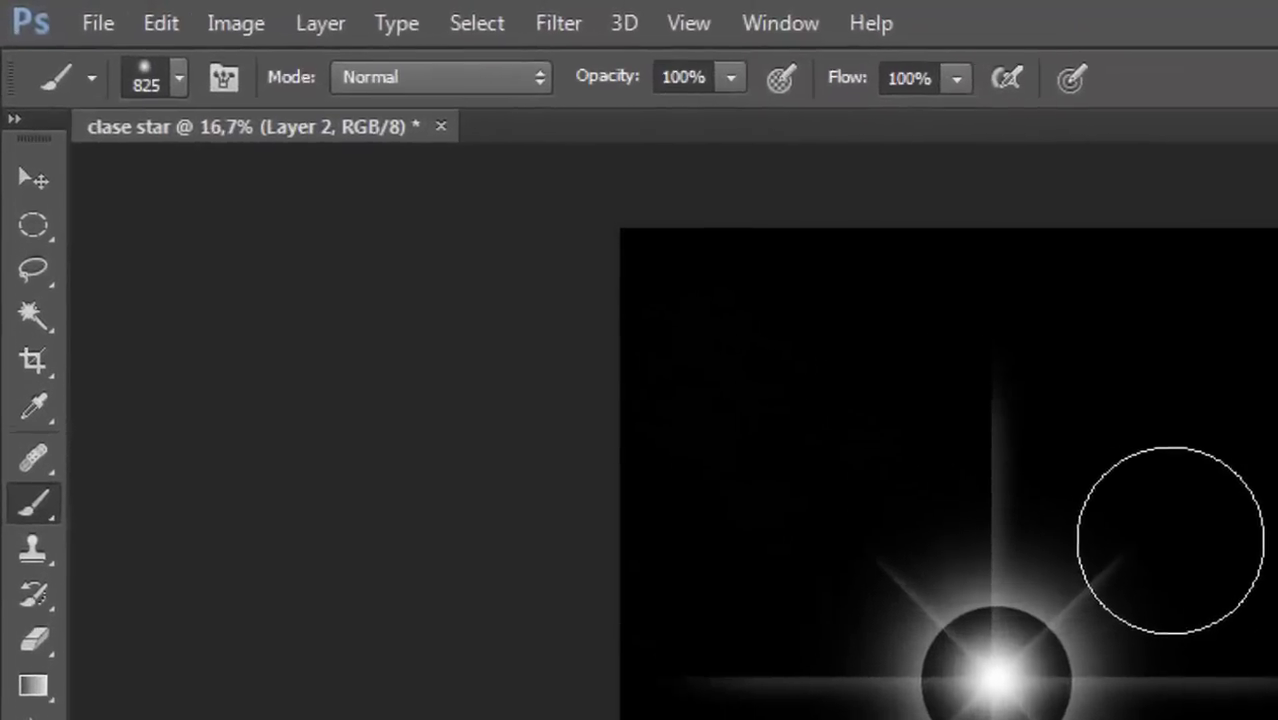
key(v)
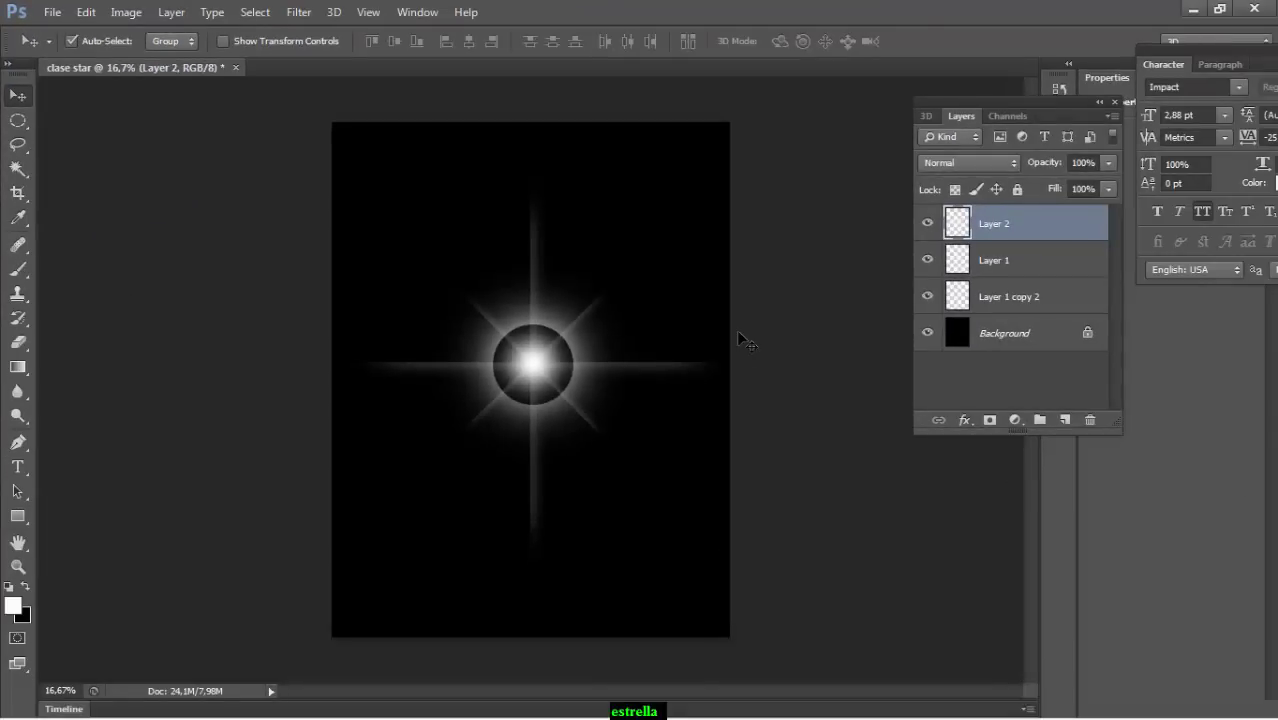
Nudge the dark ring to centre it on the star and lower Layer 2 opacity to 87%
key(shift+Down)
key(shift+Up)
key(shift+Right)
key(shift+Left)
key(shift+Up)
key(shift+Down)
key(shift+Up)
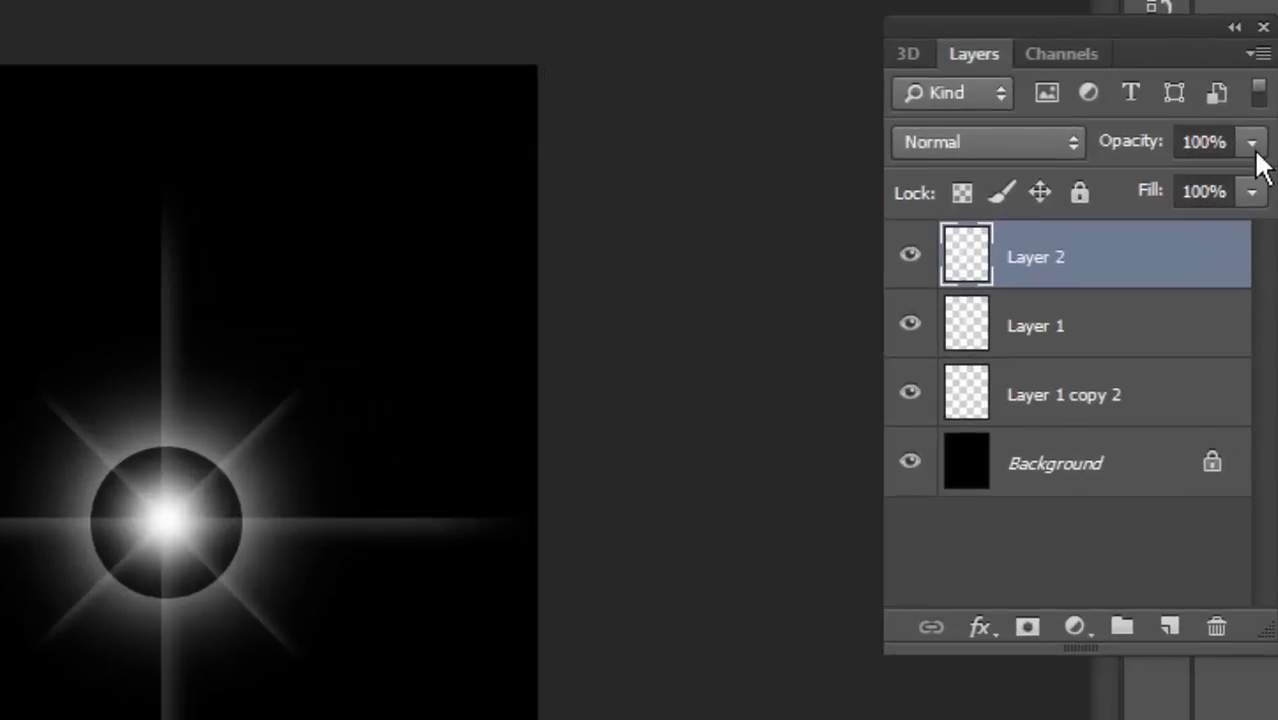
click(1252, 143)
drag(1249, 178, 1103, 206)
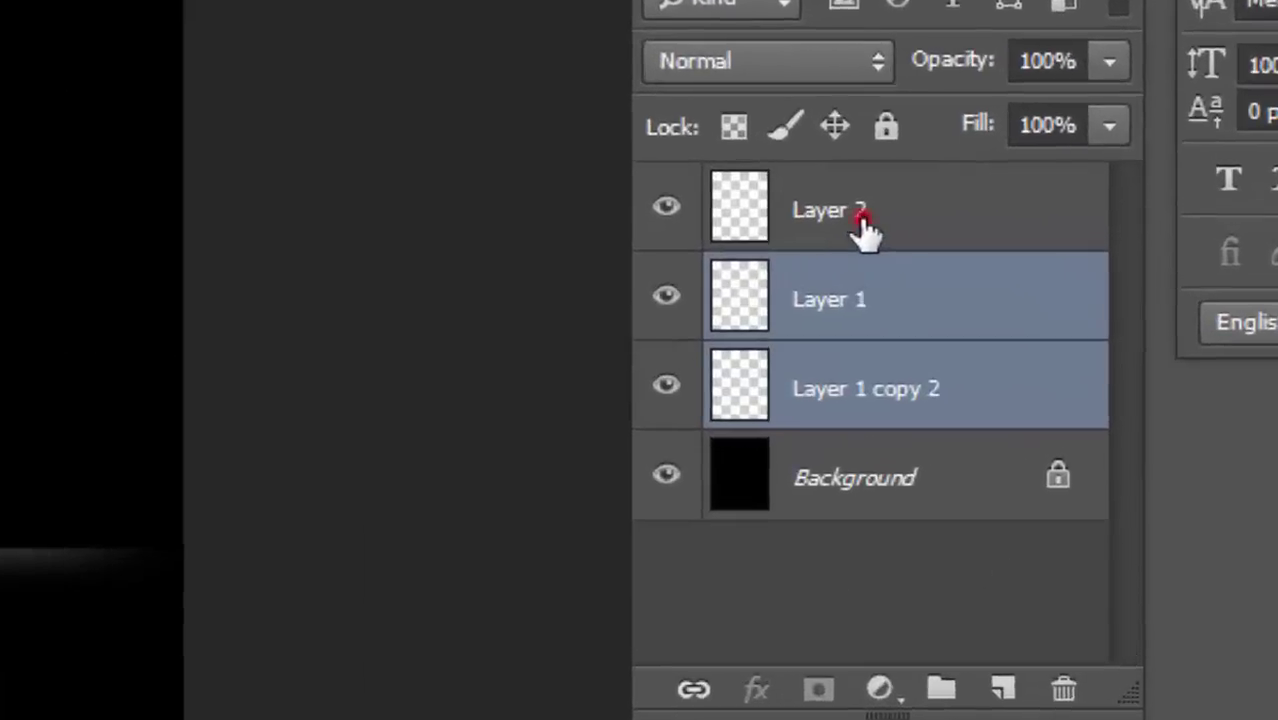
Merge the three star layers into Layer 2 and hide the black Background
shift+click(998, 229)
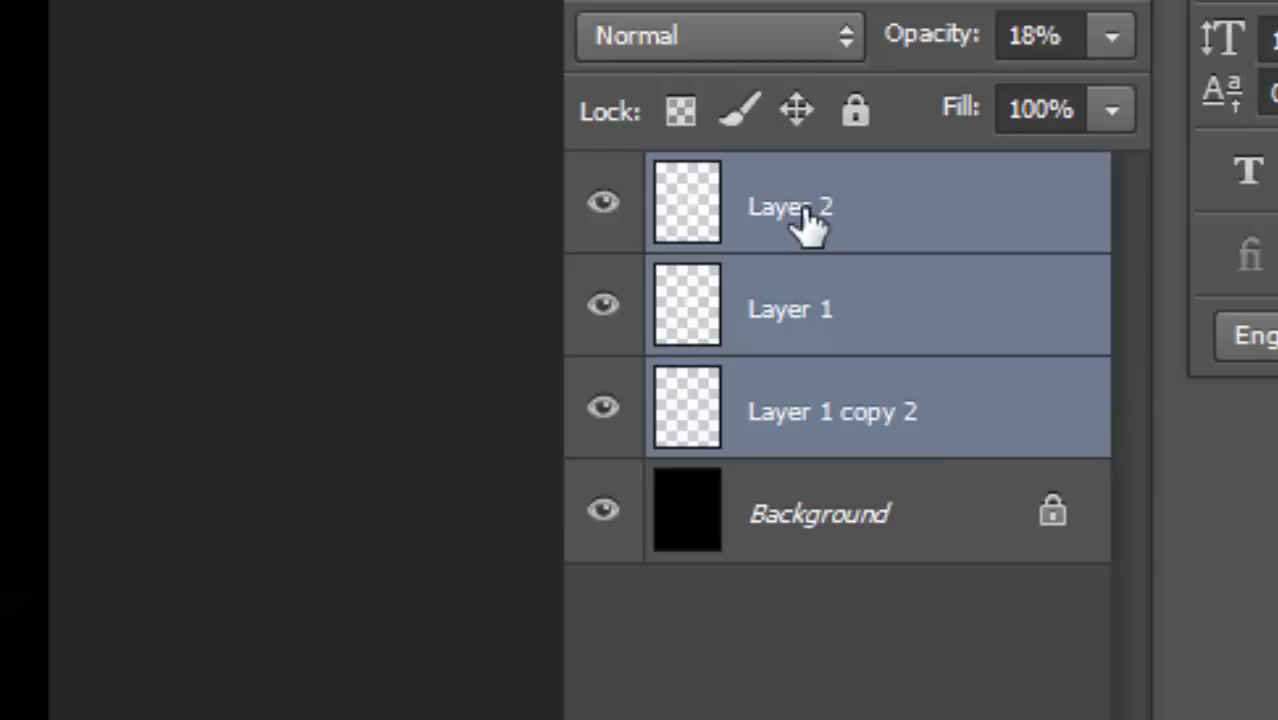
key(ctrl+e)
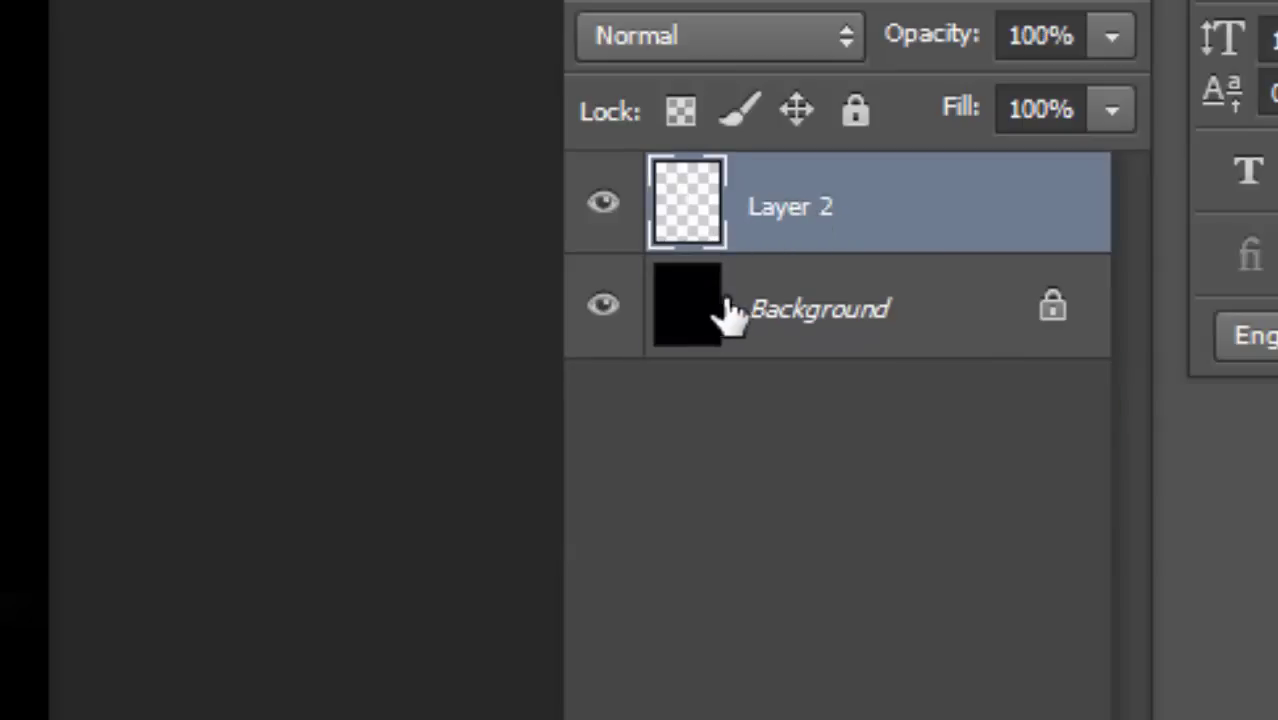
click(603, 318)
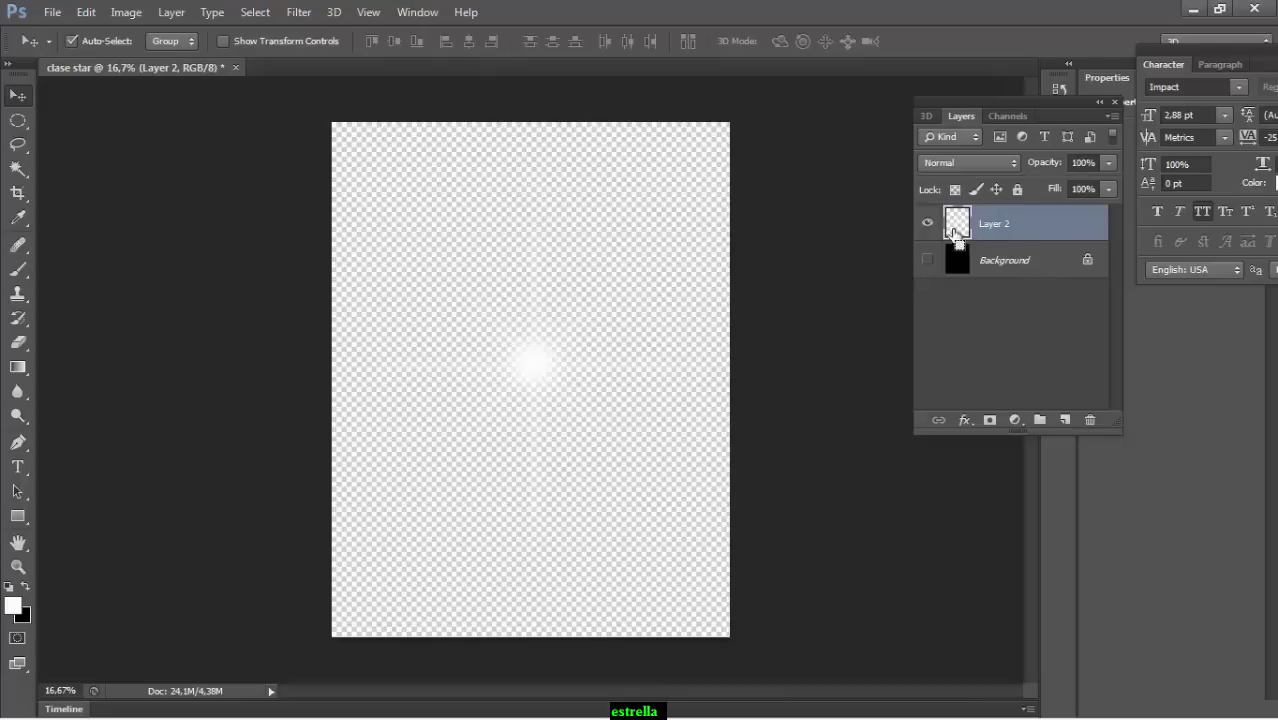
Start Save As for clase star on the Desktop and create a new folder there
key(ctrl+s)
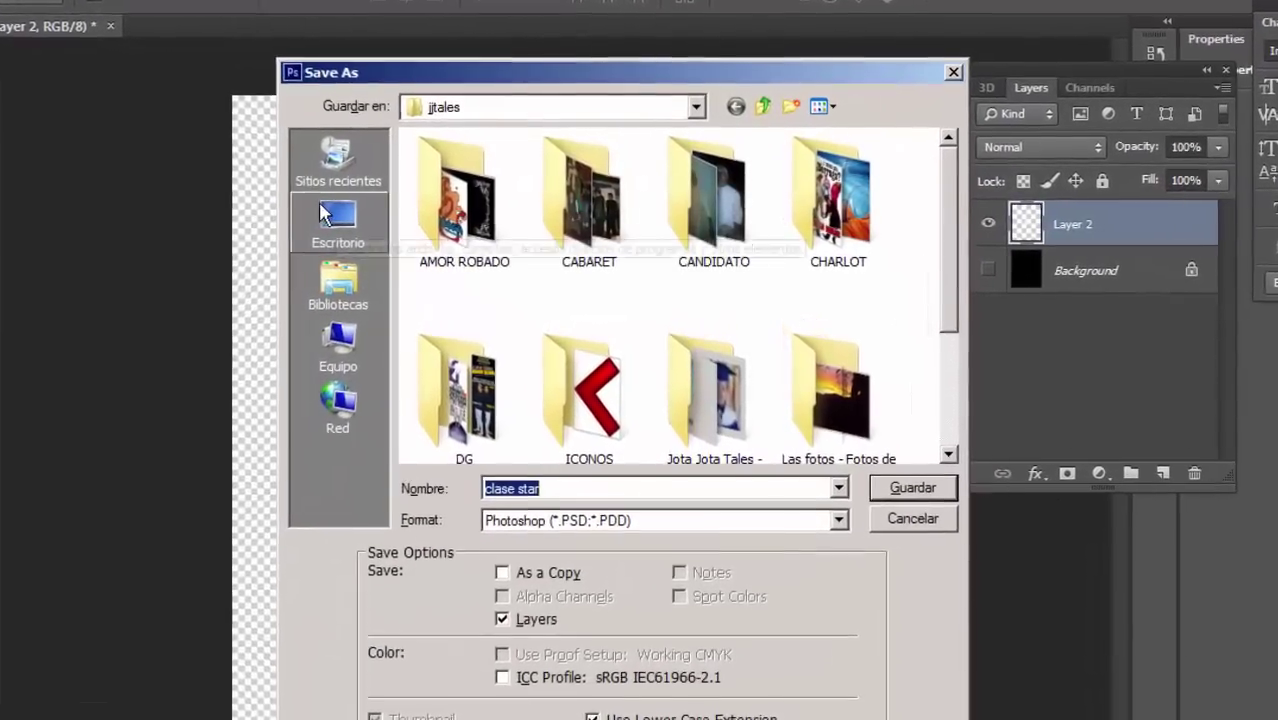
click(354, 213)
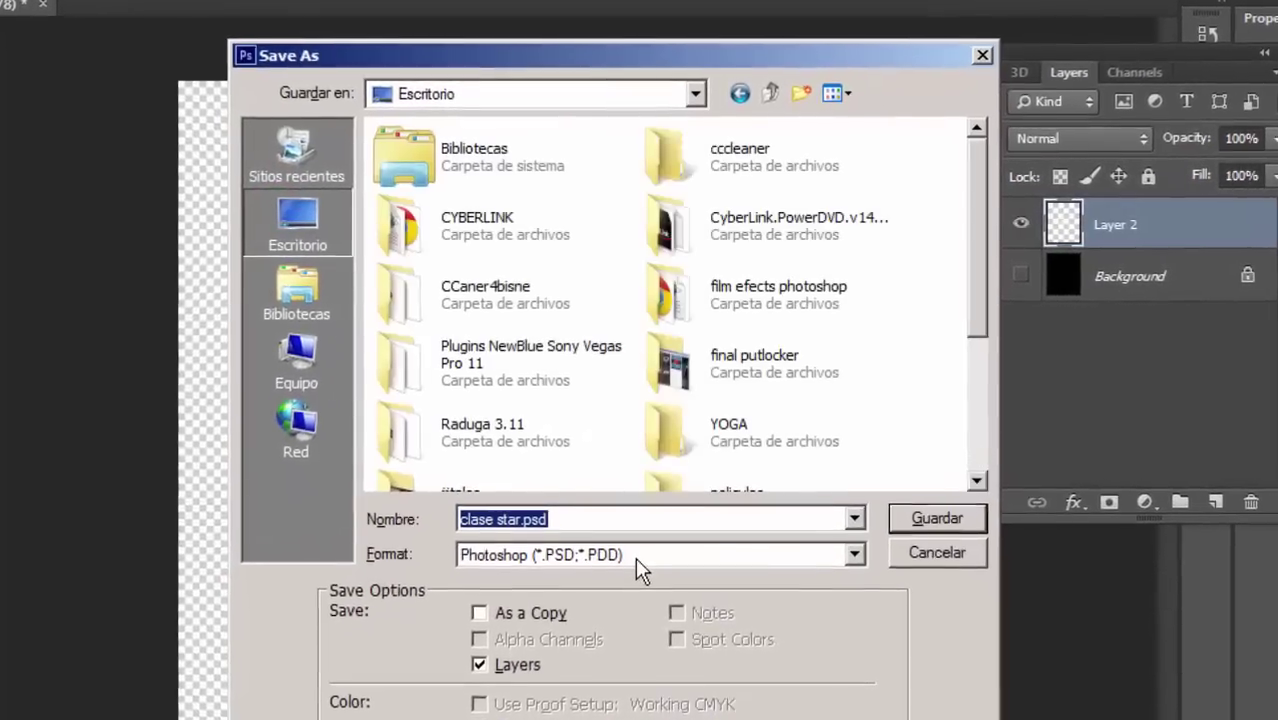
right_click(922, 280)
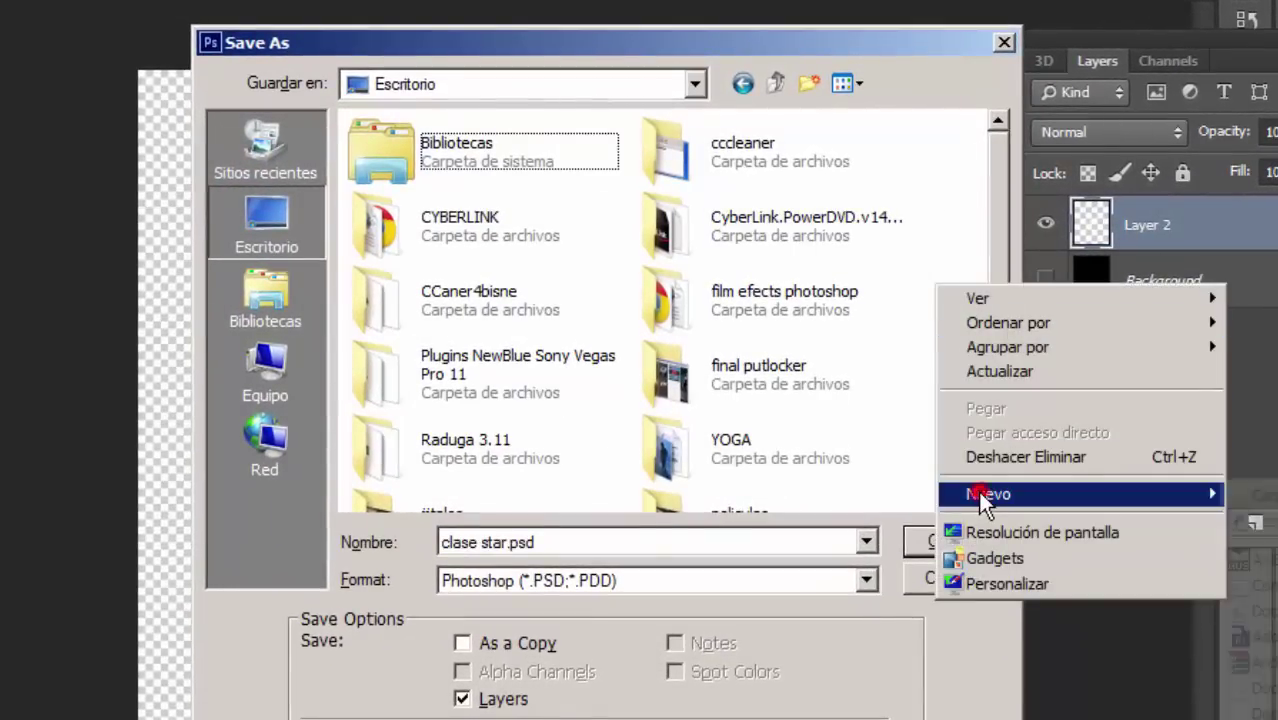
click(979, 492)
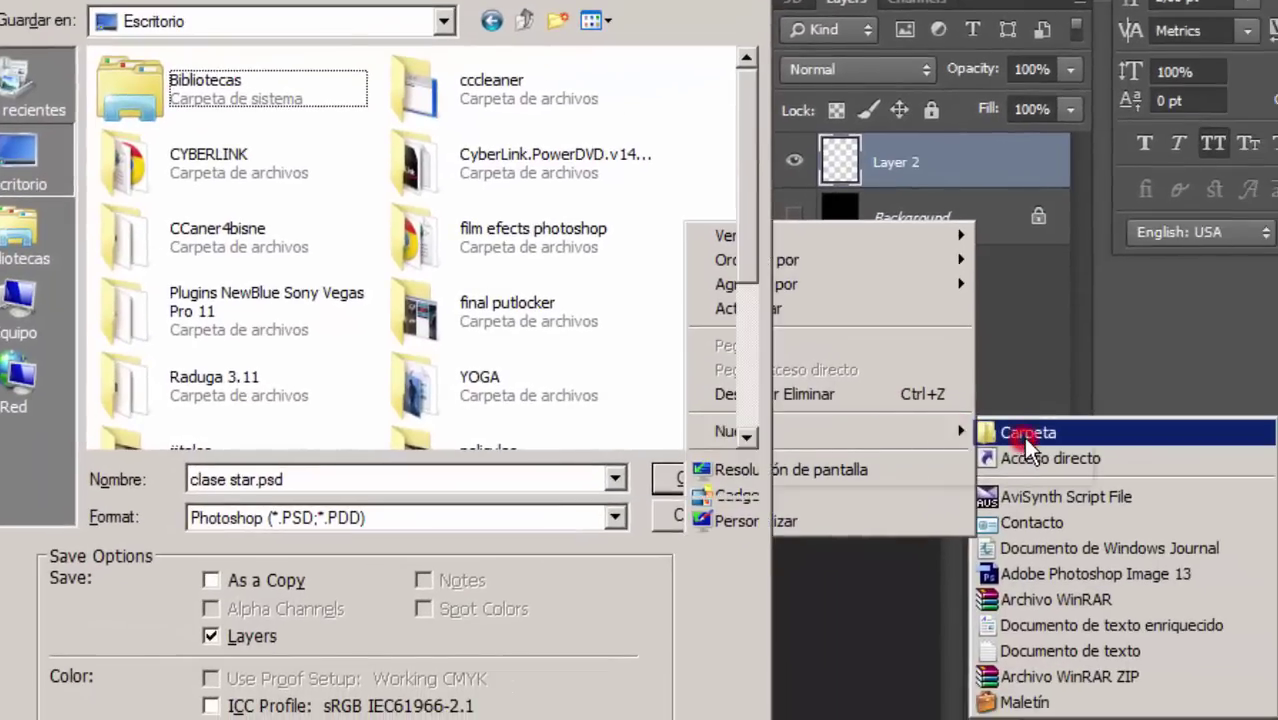
click(1023, 437)
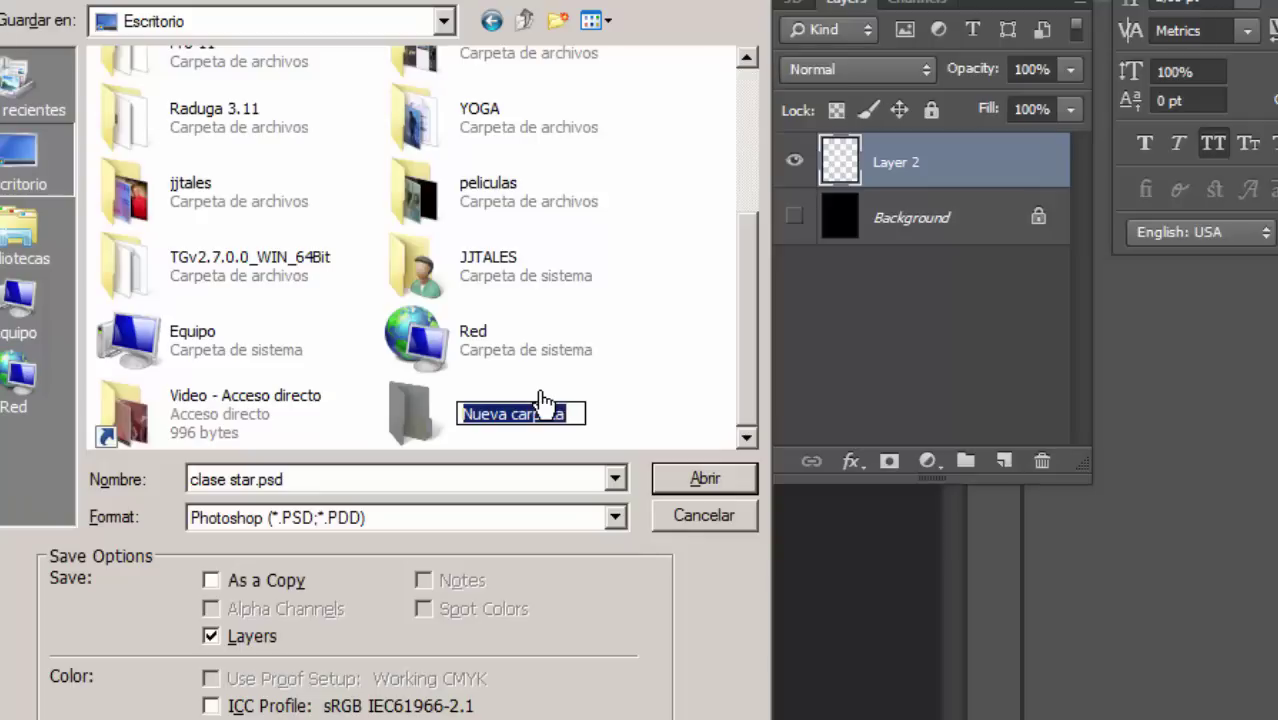
Name the new folder 'jeju jeju', open it, and open the file format list
text(je)
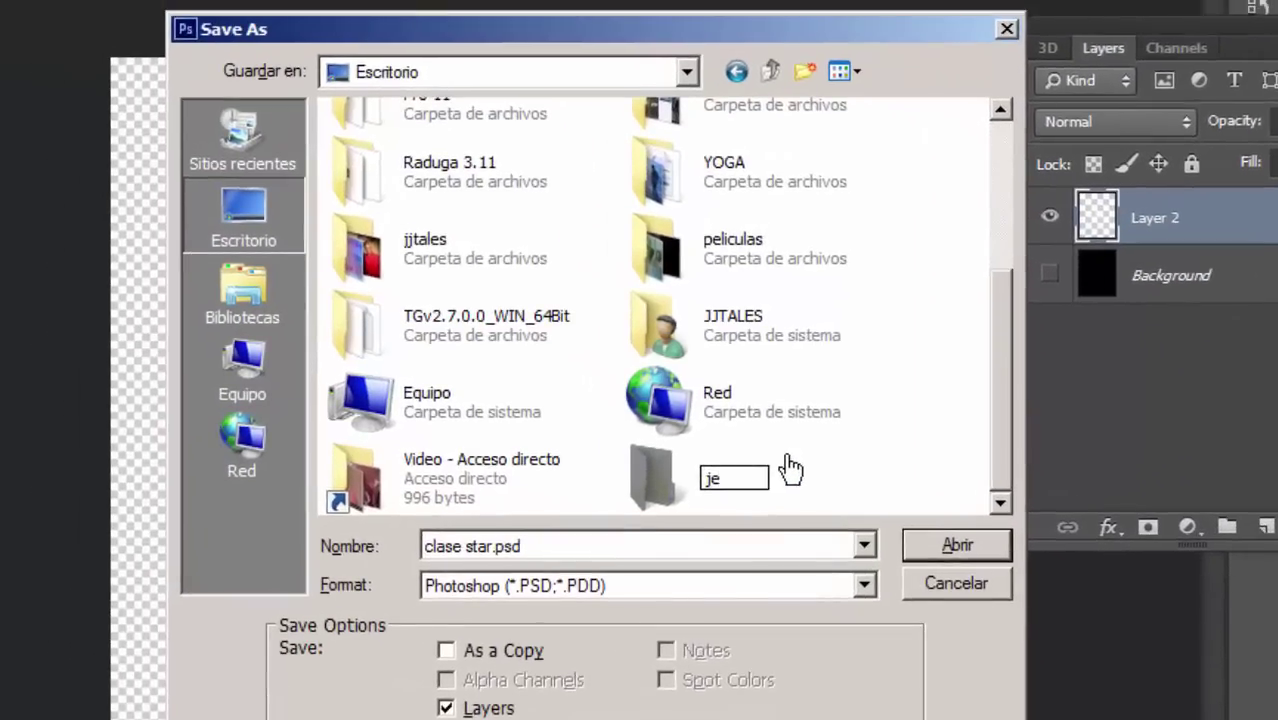
text(ju jeju)
key(Return)
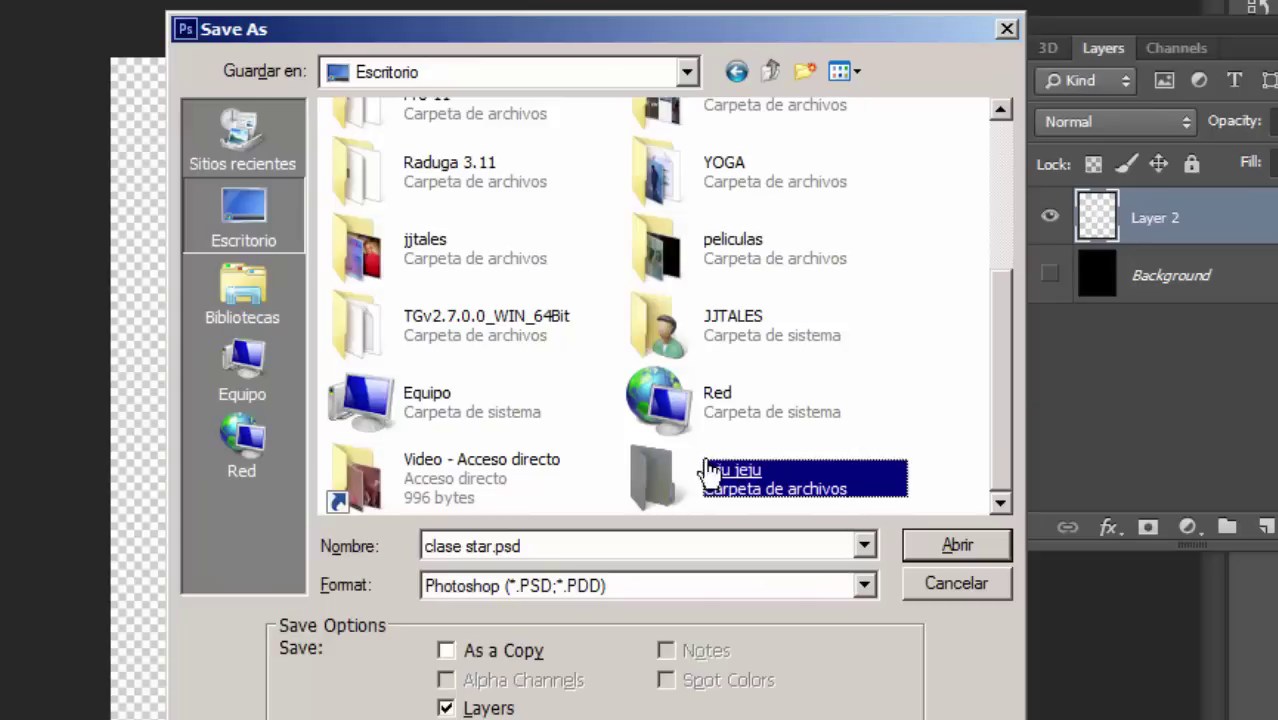
double_click(632, 465)
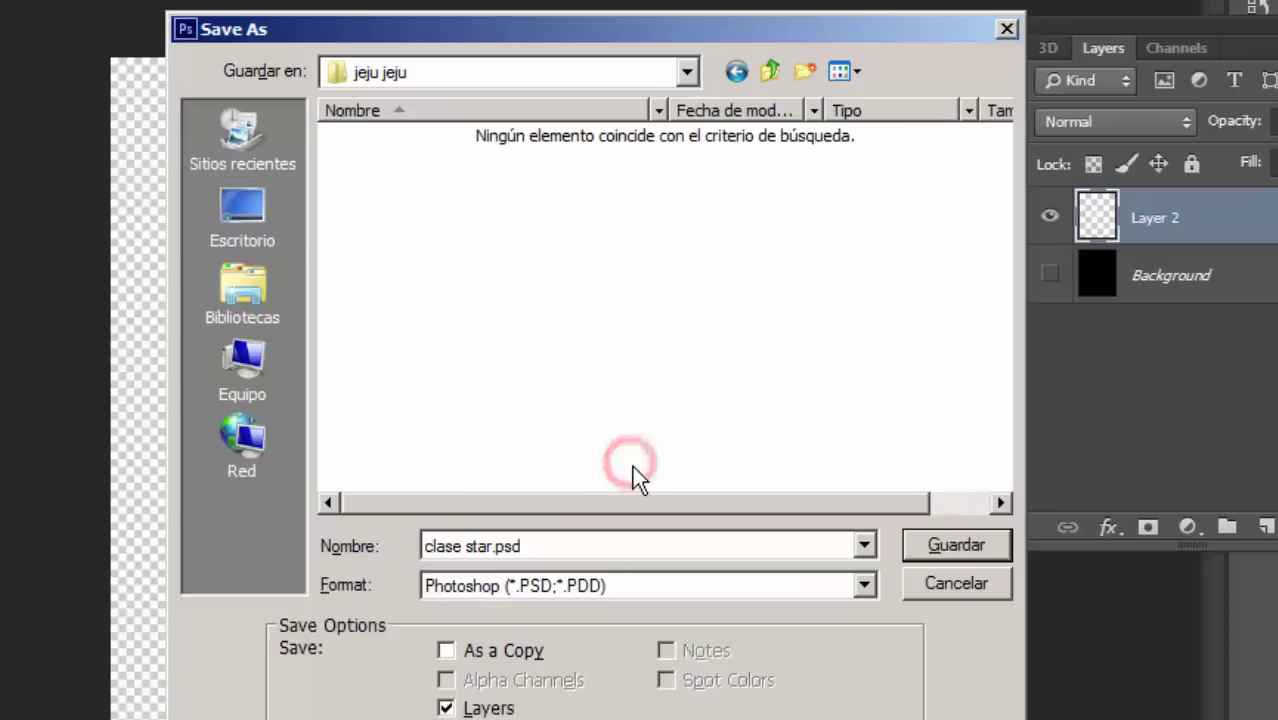
click(787, 594)
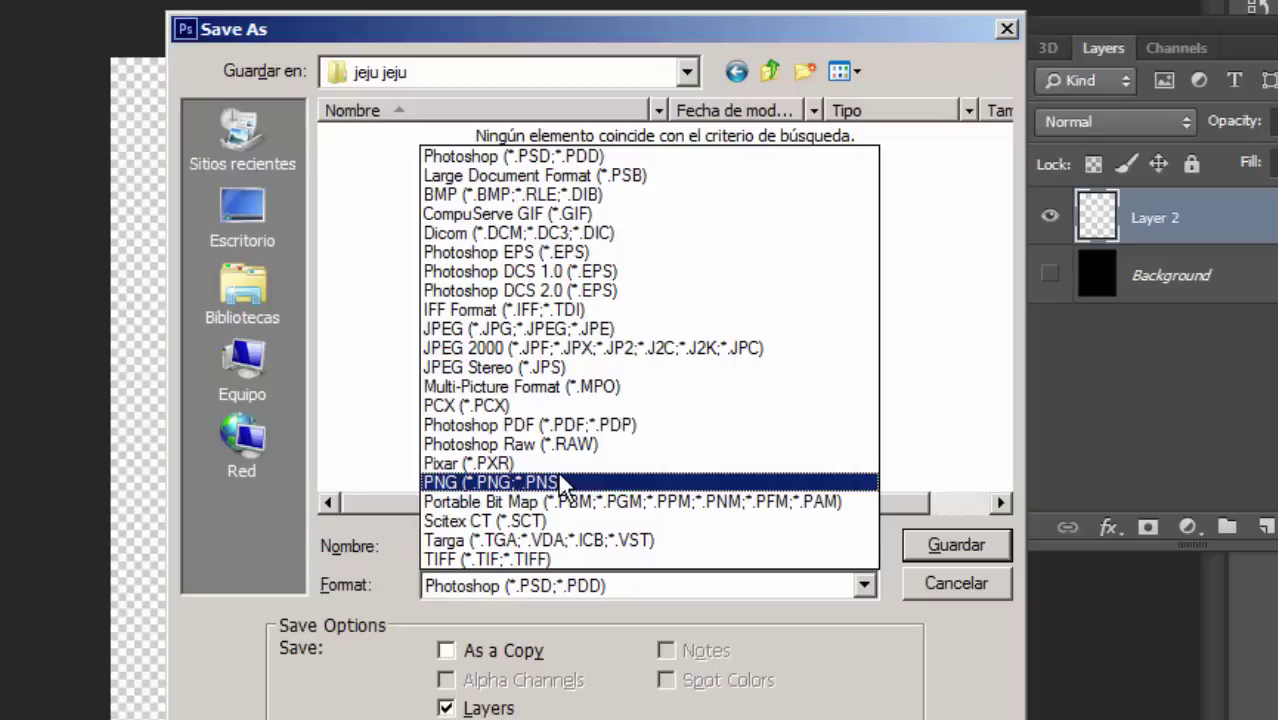
Choose TIFF as the file format and save
click(572, 541)
click(865, 585)
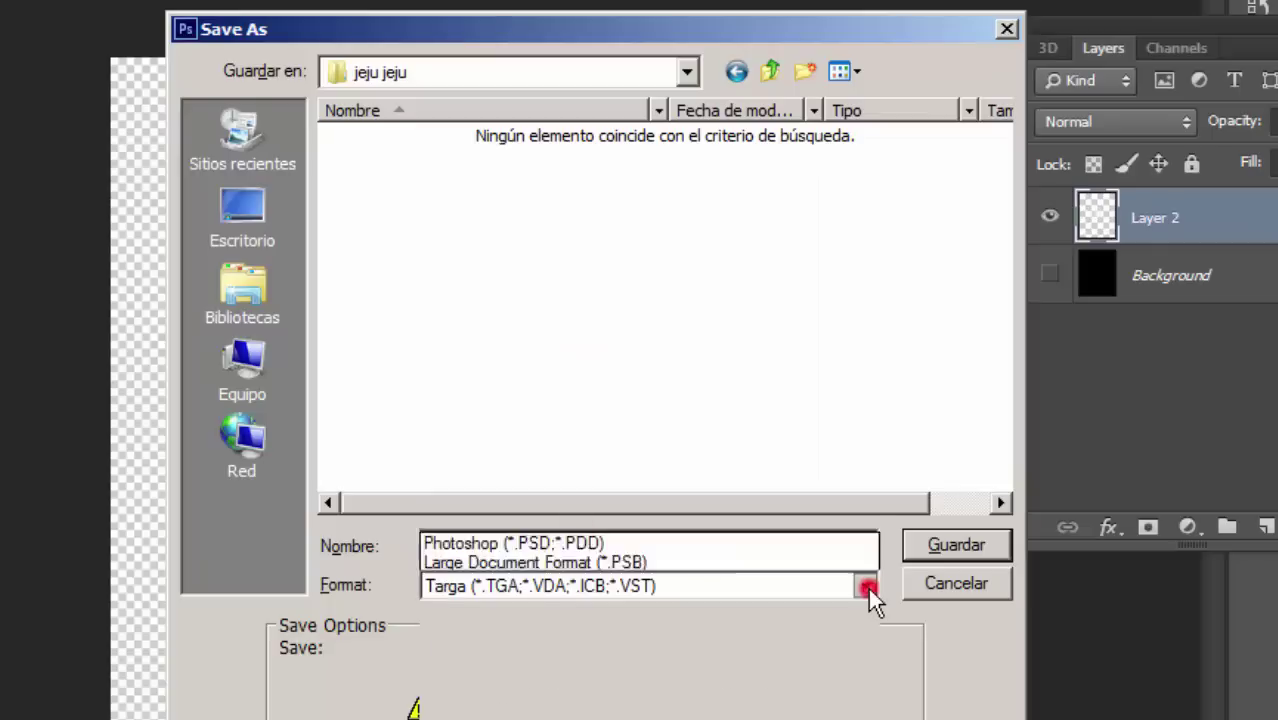
click(447, 558)
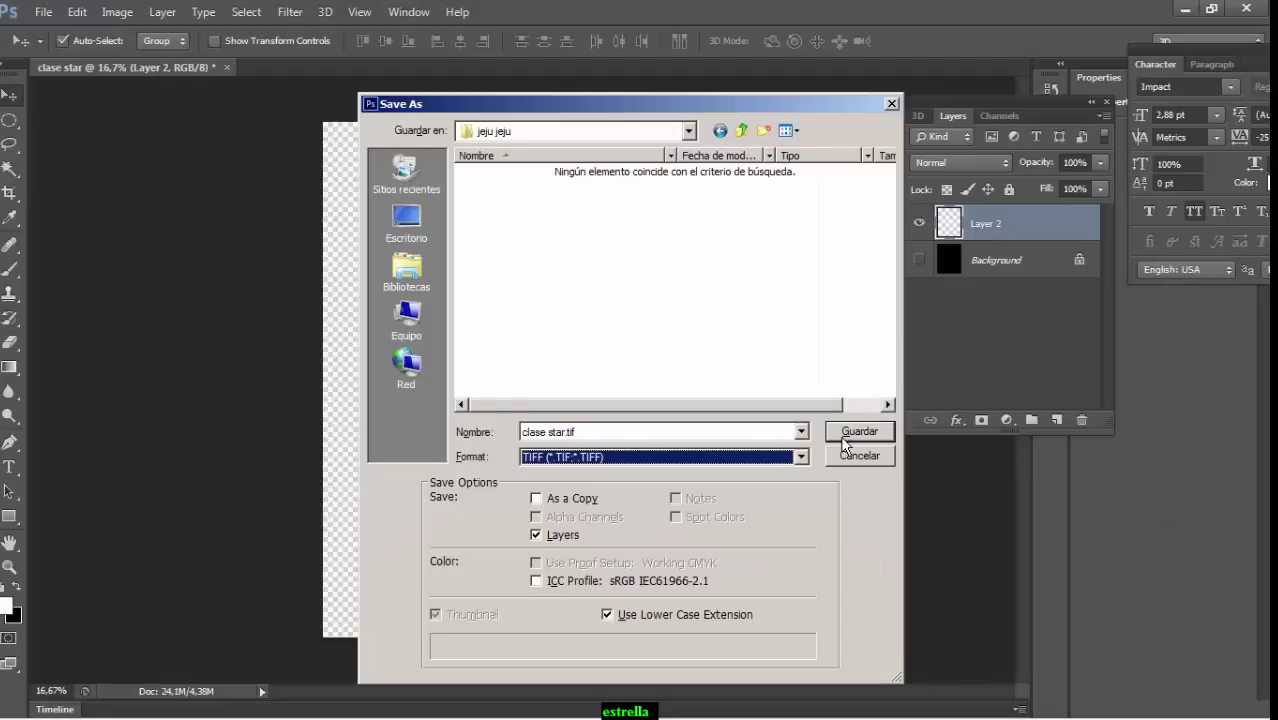
click(840, 430)
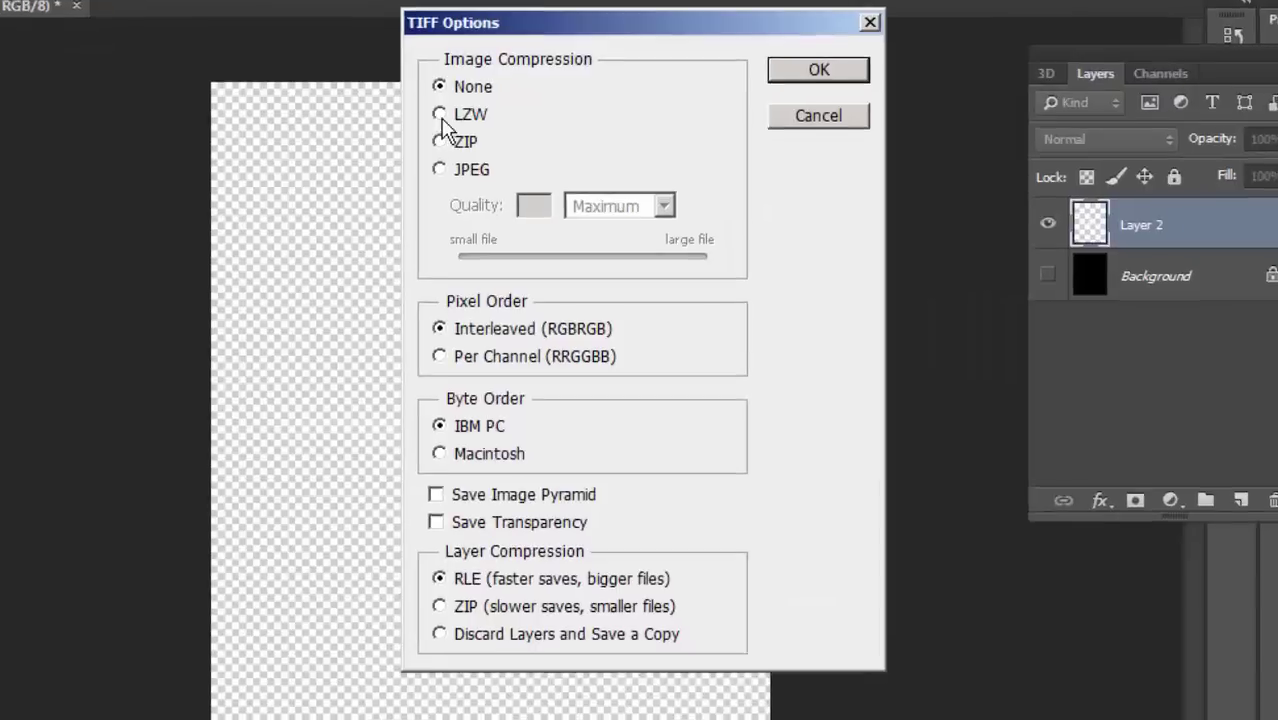
Set TIFF options to LZW compression with transparency, discarding layers to save a copy
click(485, 145)
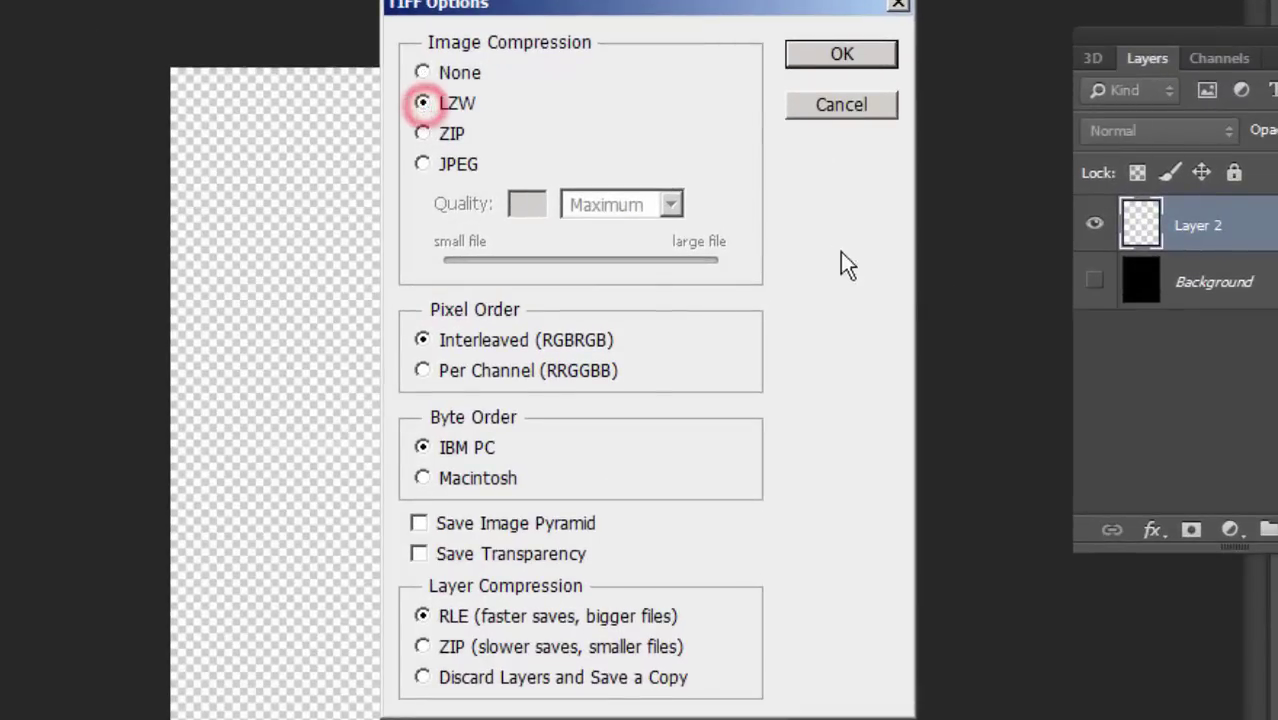
click(419, 554)
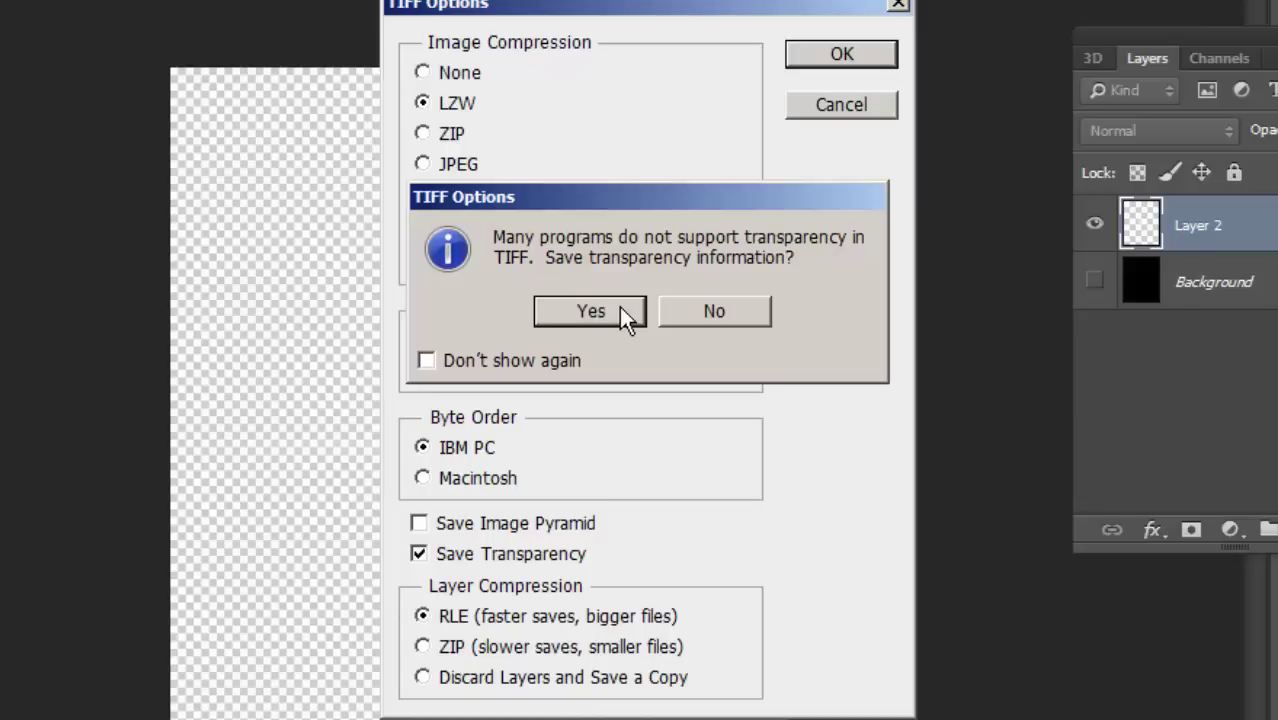
click(619, 309)
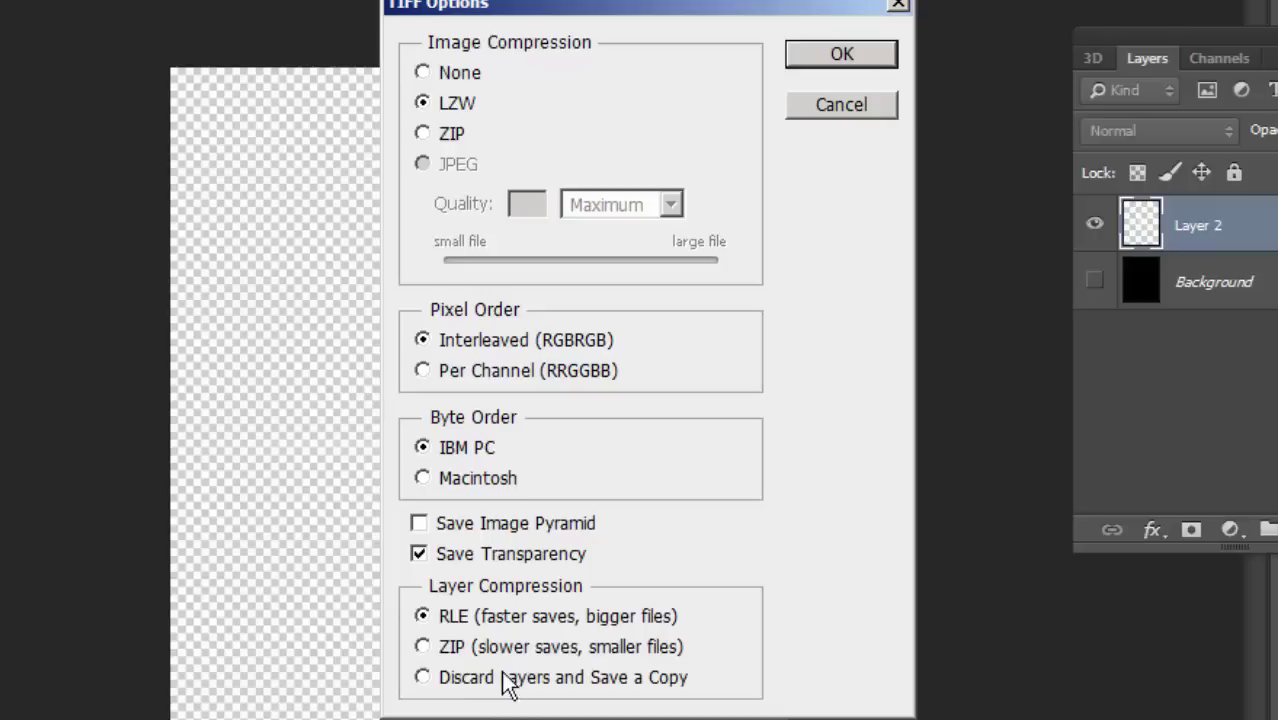
click(422, 677)
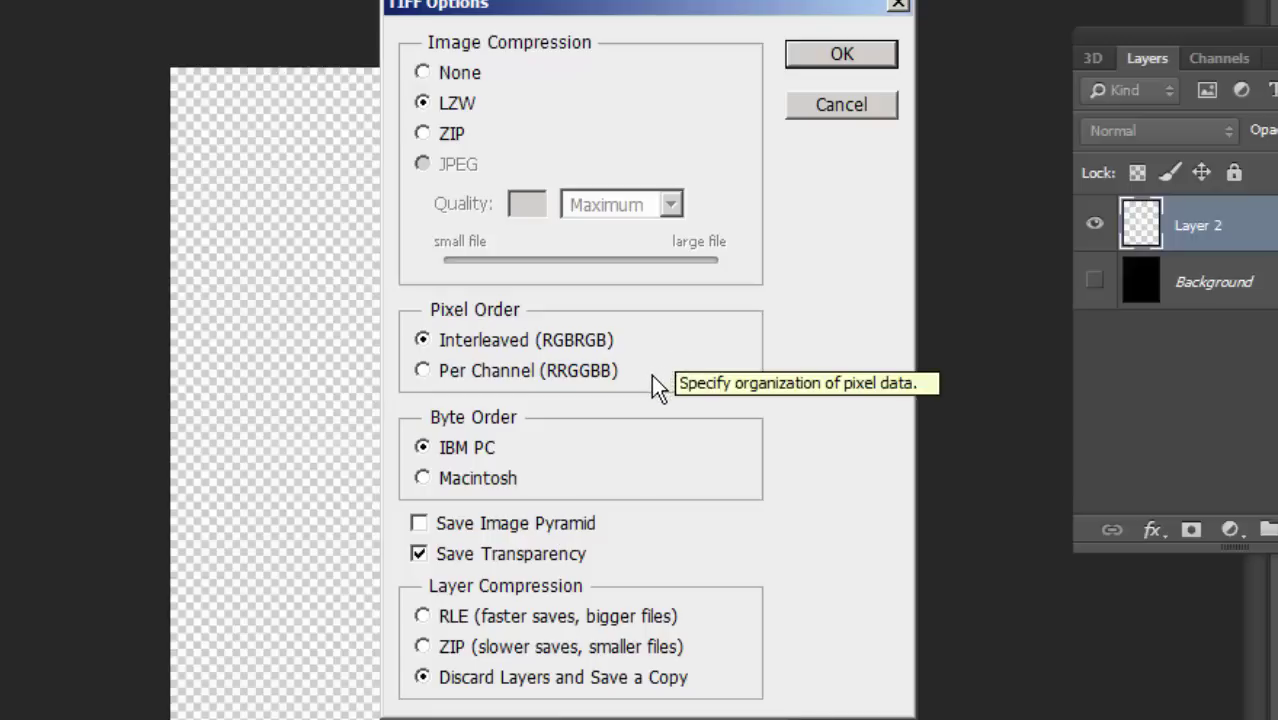
click(859, 57)
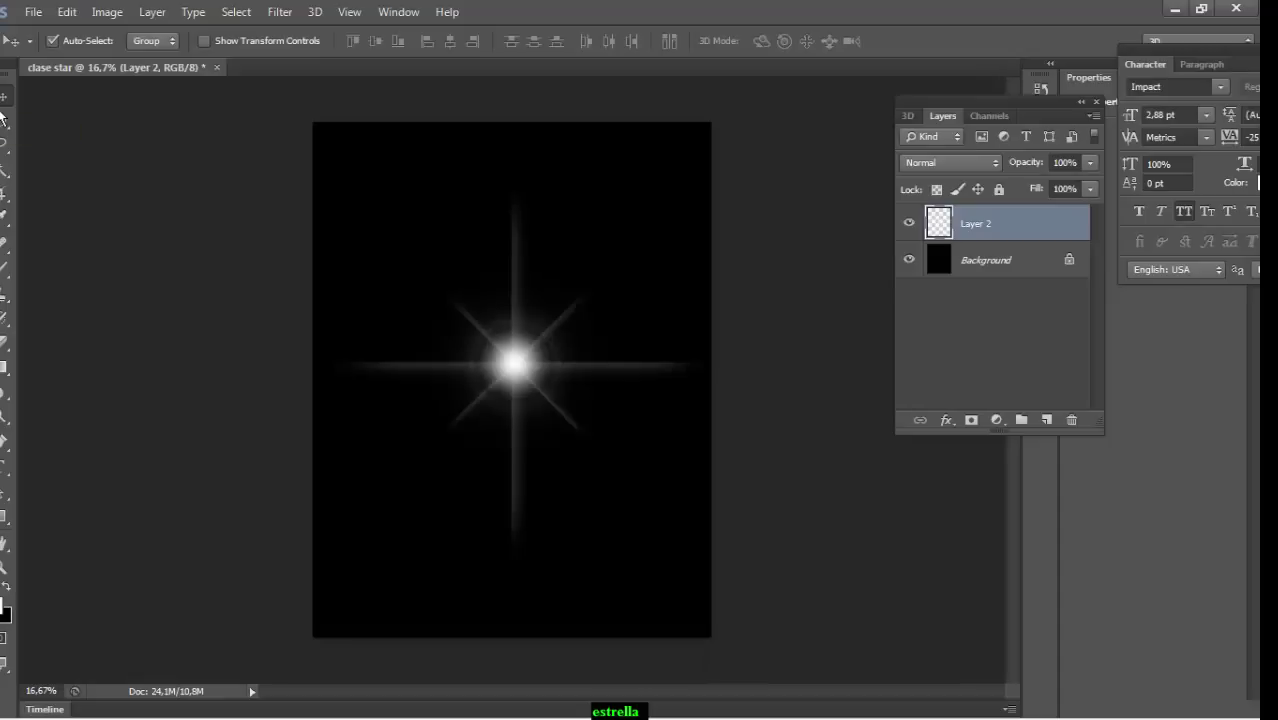
Create a new black 8,5 × 11 in, 300 ppi document, rotate it 90° CCW, and start a text layer
key(ctrl+n)
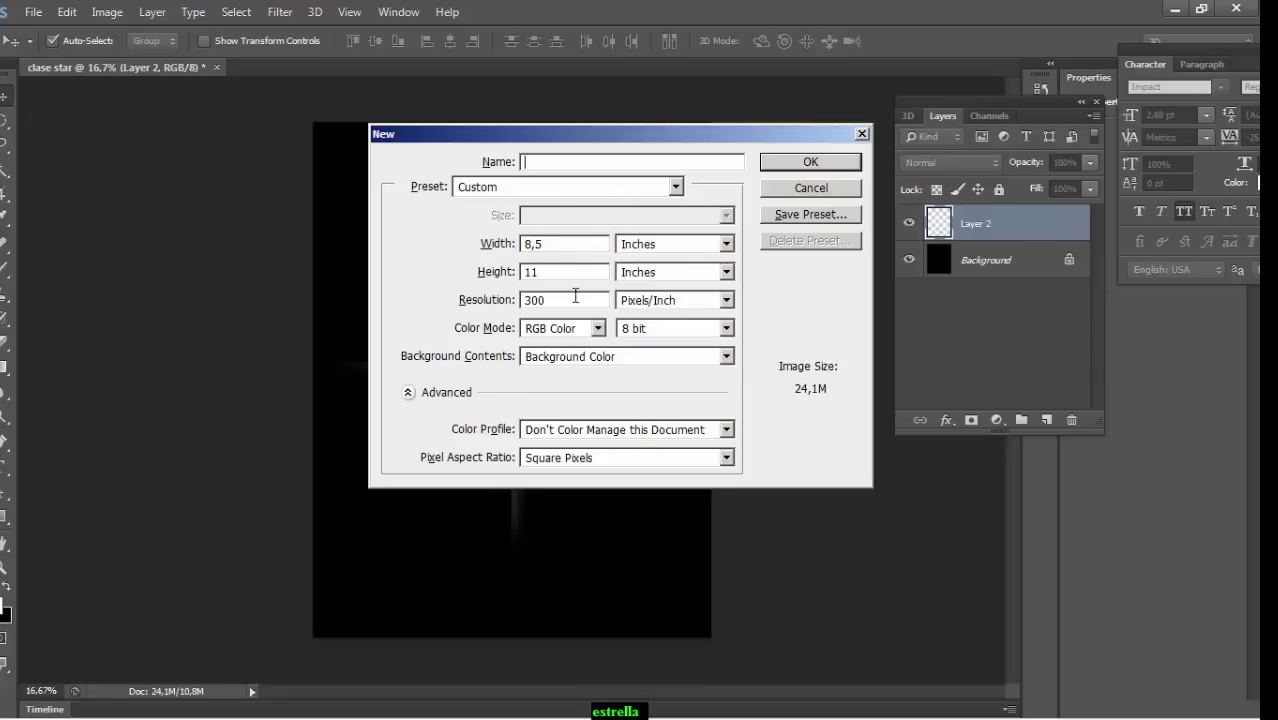
click(773, 158)
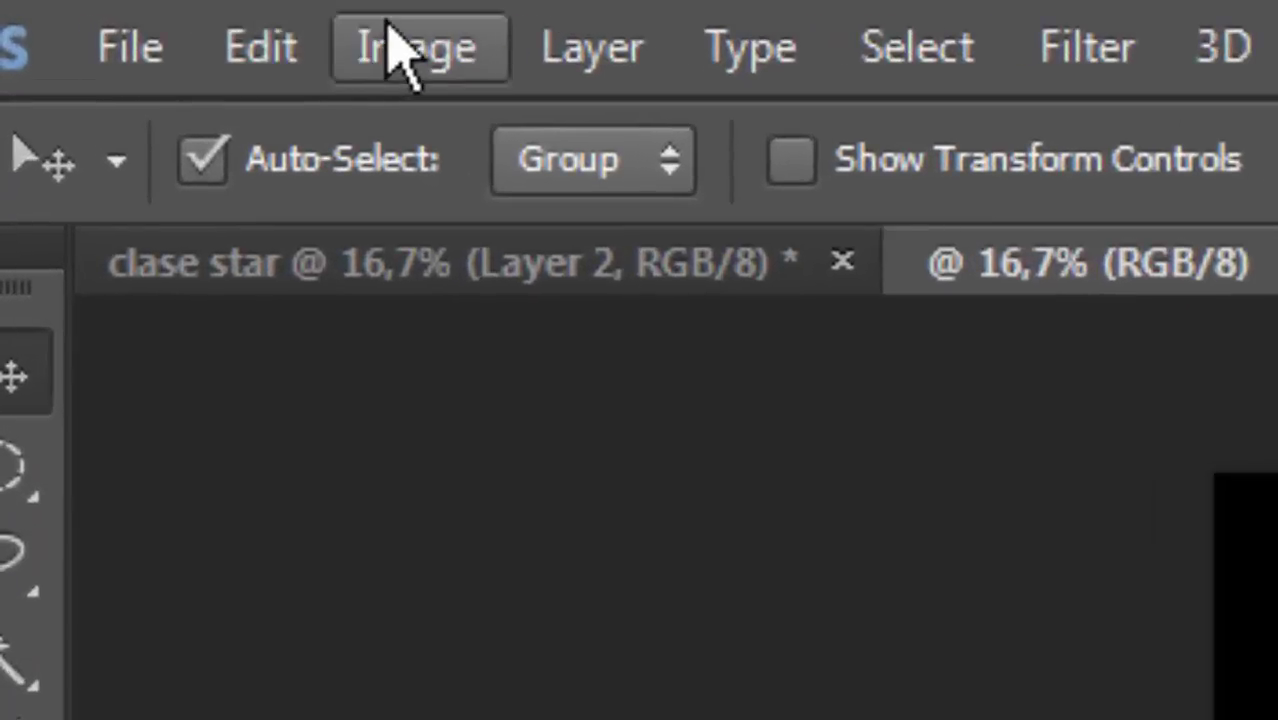
click(103, 10)
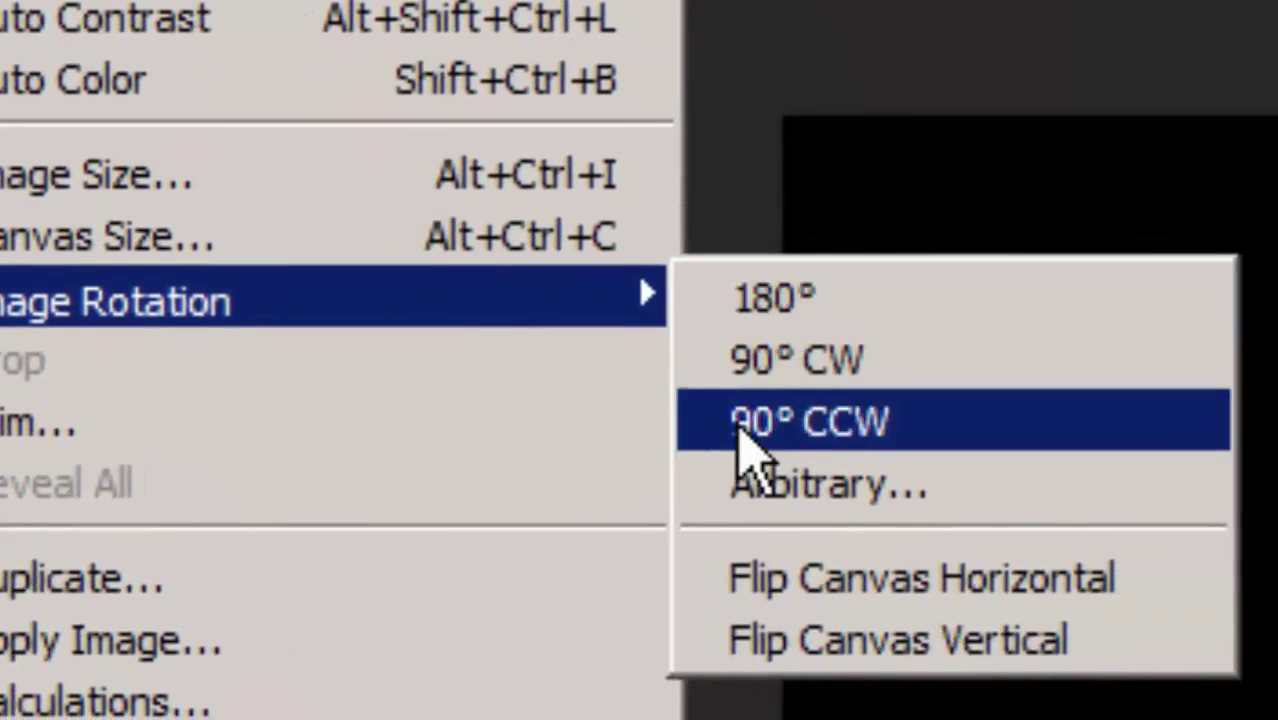
click(738, 424)
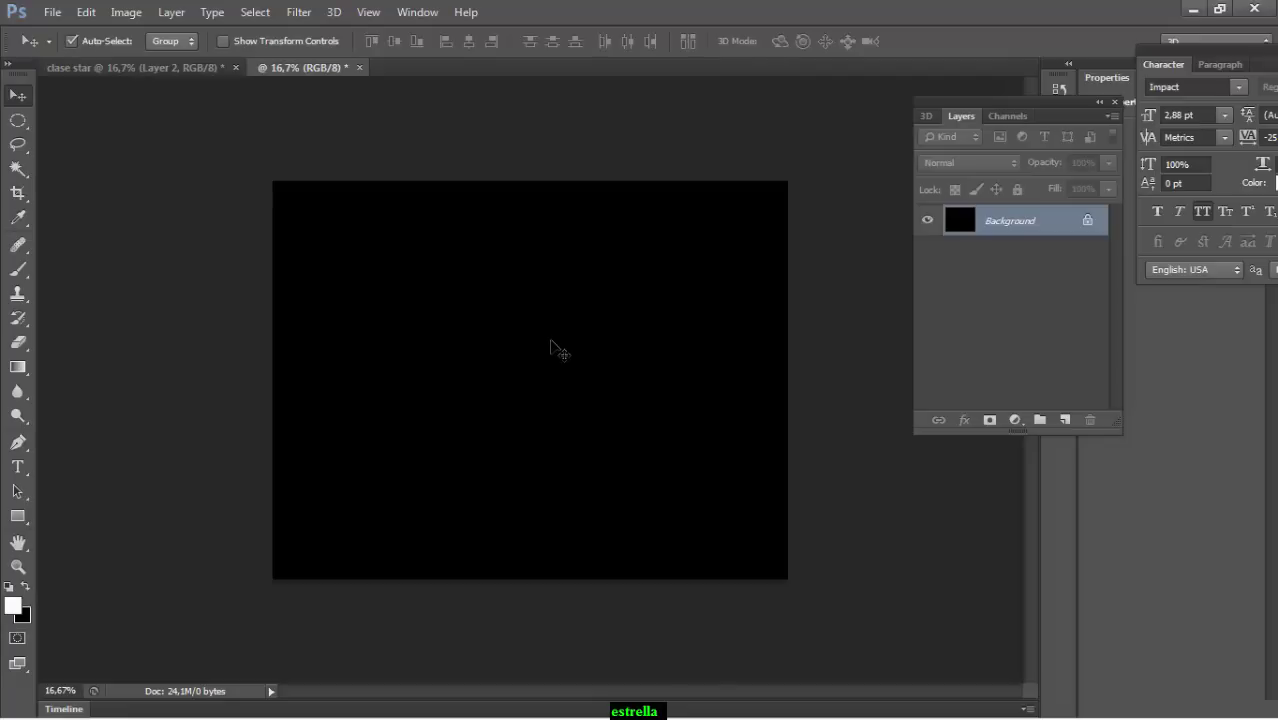
key(t)
click(397, 362)
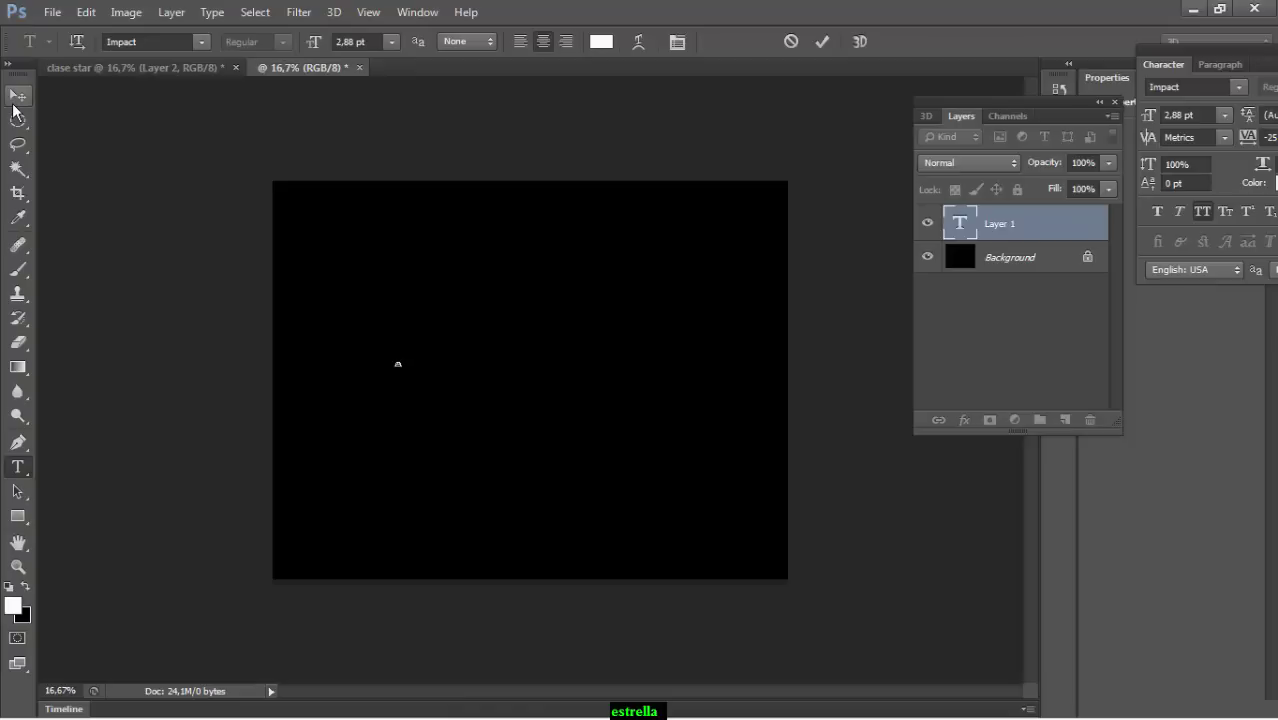
Commit the VISUAL MOTION text, then scale it up and centre it on the canvas
click(17, 96)
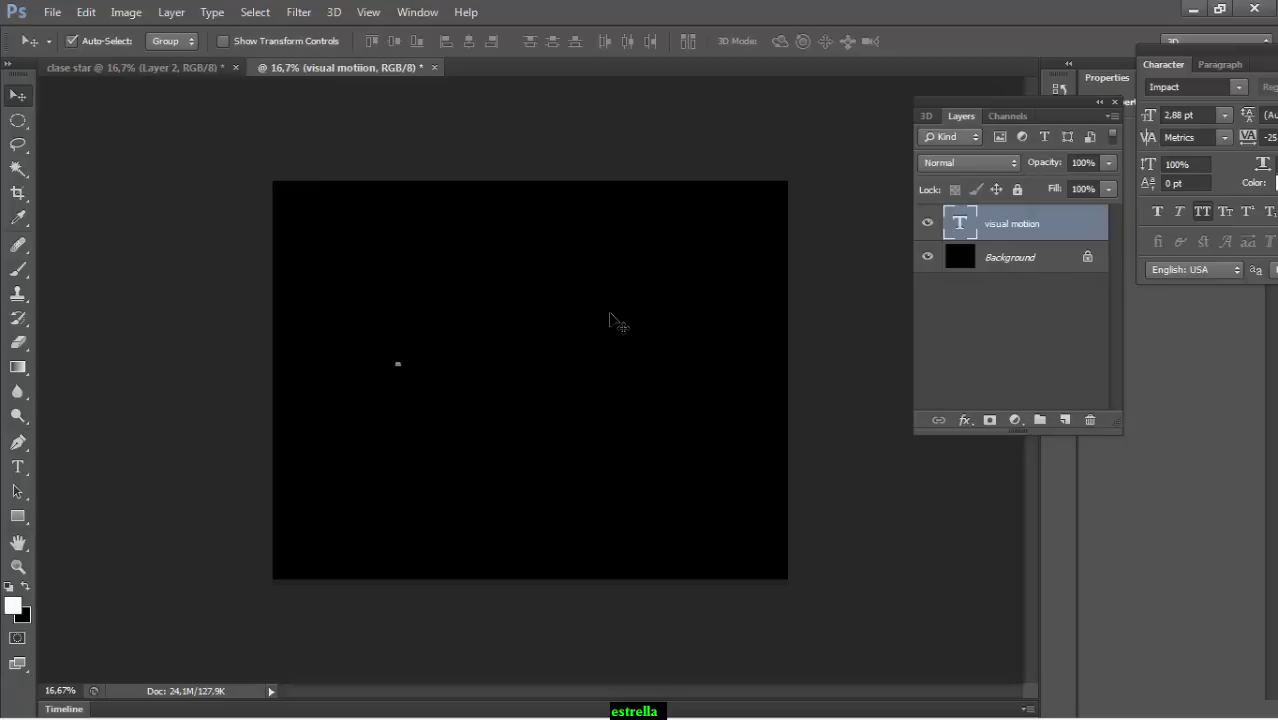
key(ctrl+t)
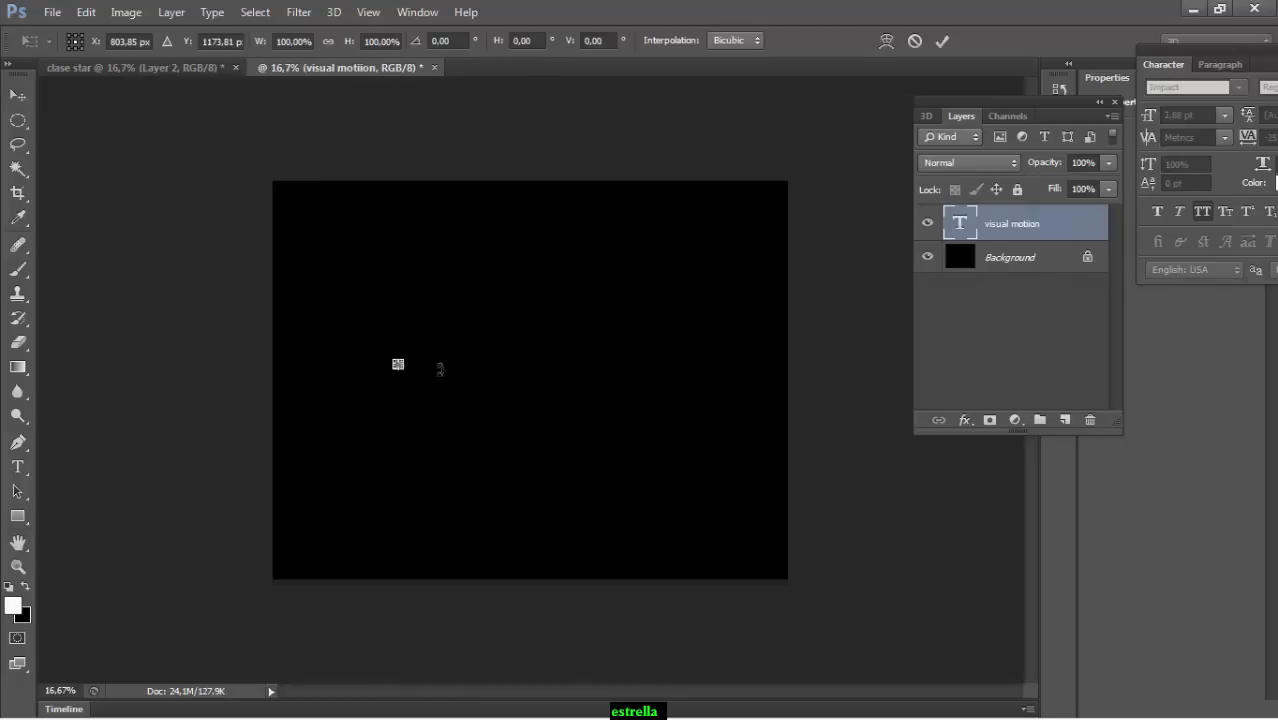
mouse_move(398, 366)
mouse_down()
mouse_move(654, 505)
mouse_move(572, 490)
mouse_up()
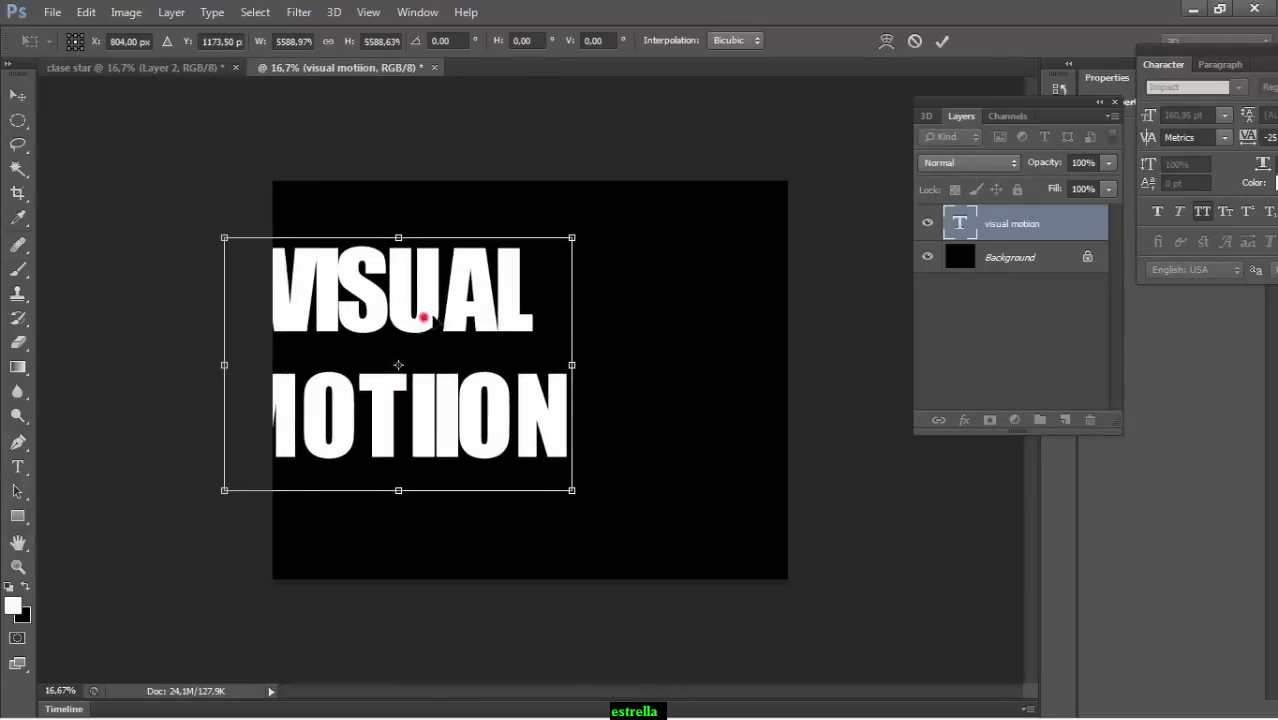
drag(425, 312, 565, 322)
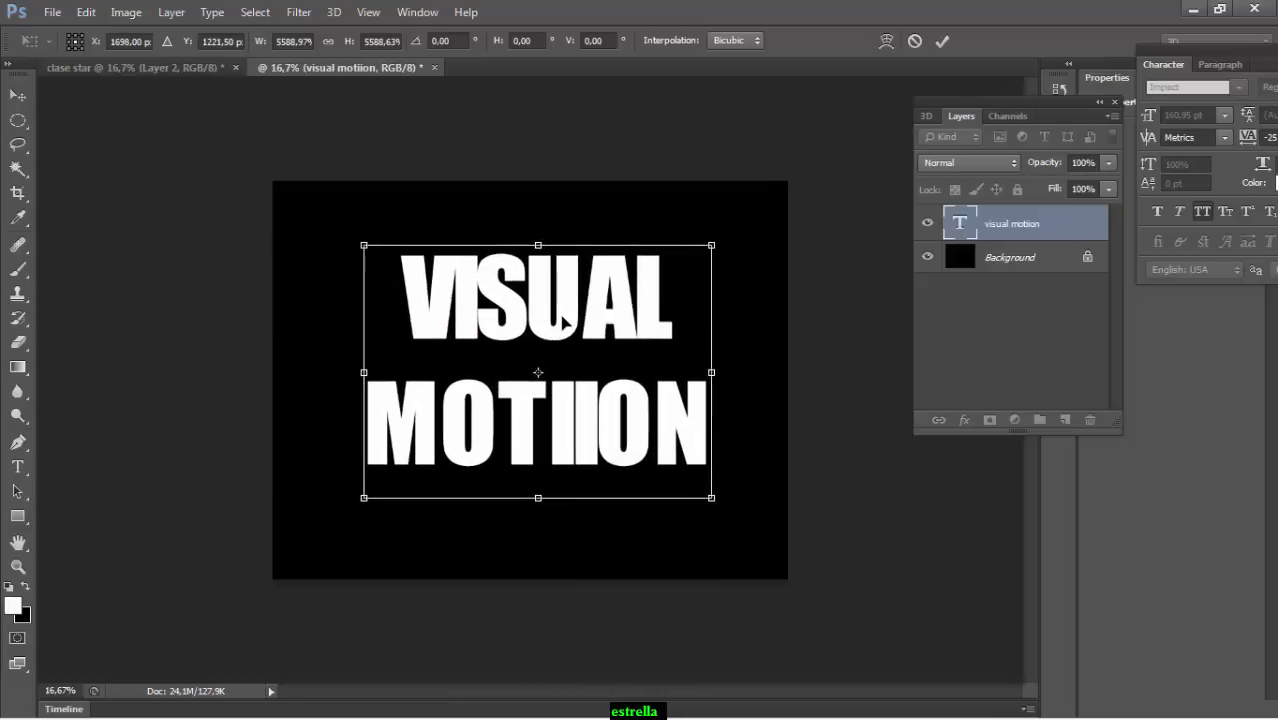
key(Return)
Correct MOTIION to MOTION and widen gaps between several letters, then commit the edit
key(t)
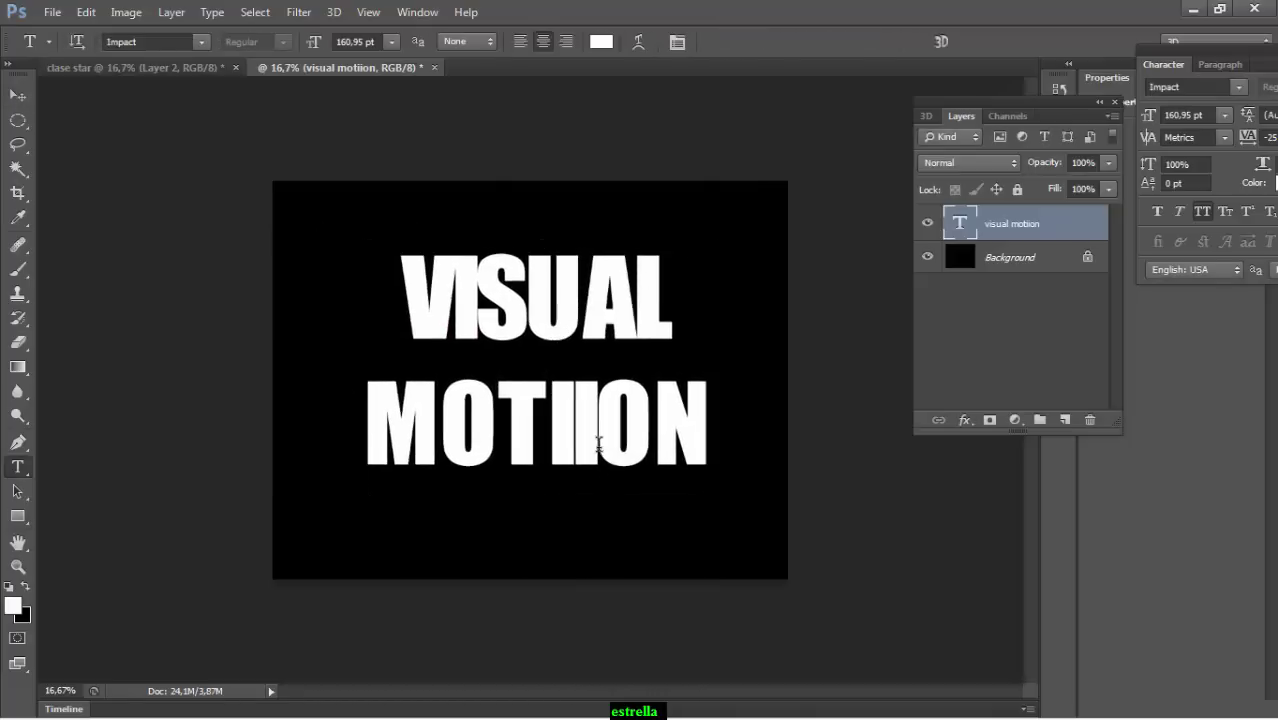
click(597, 441)
key(BackSpace)
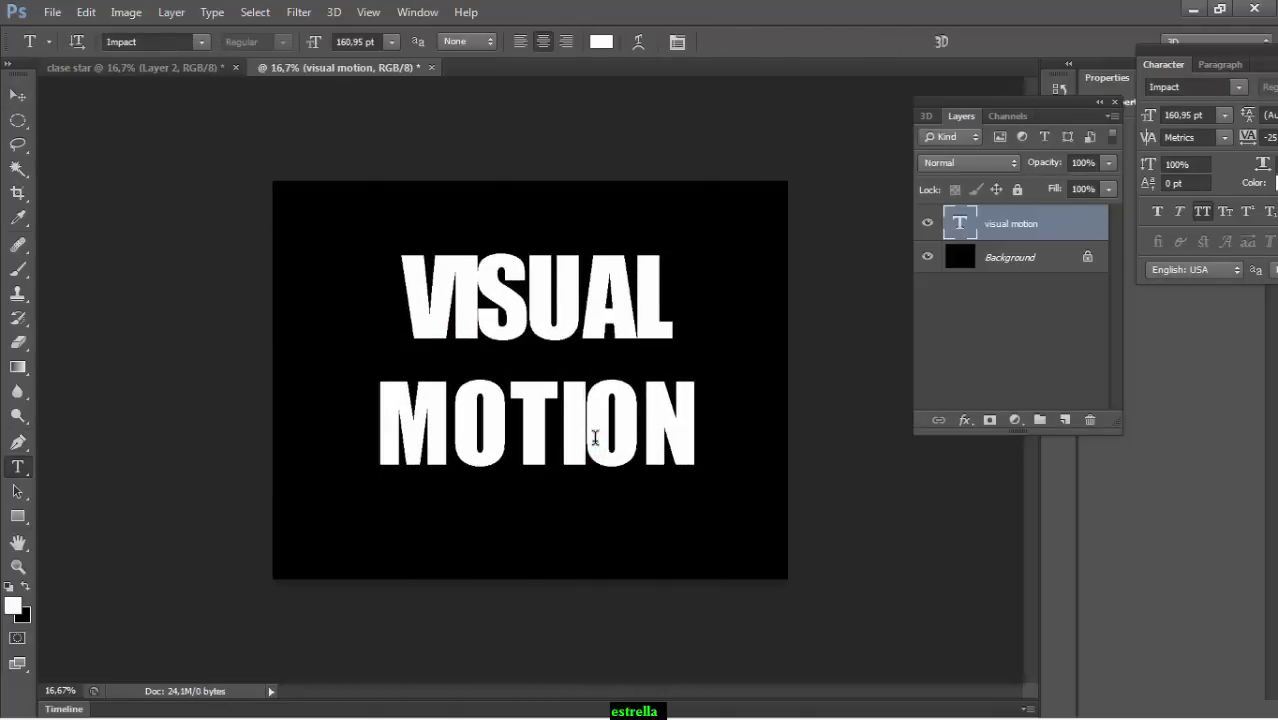
click(583, 428)
key(alt+Right)
key(alt+Right)
key(alt+Right)
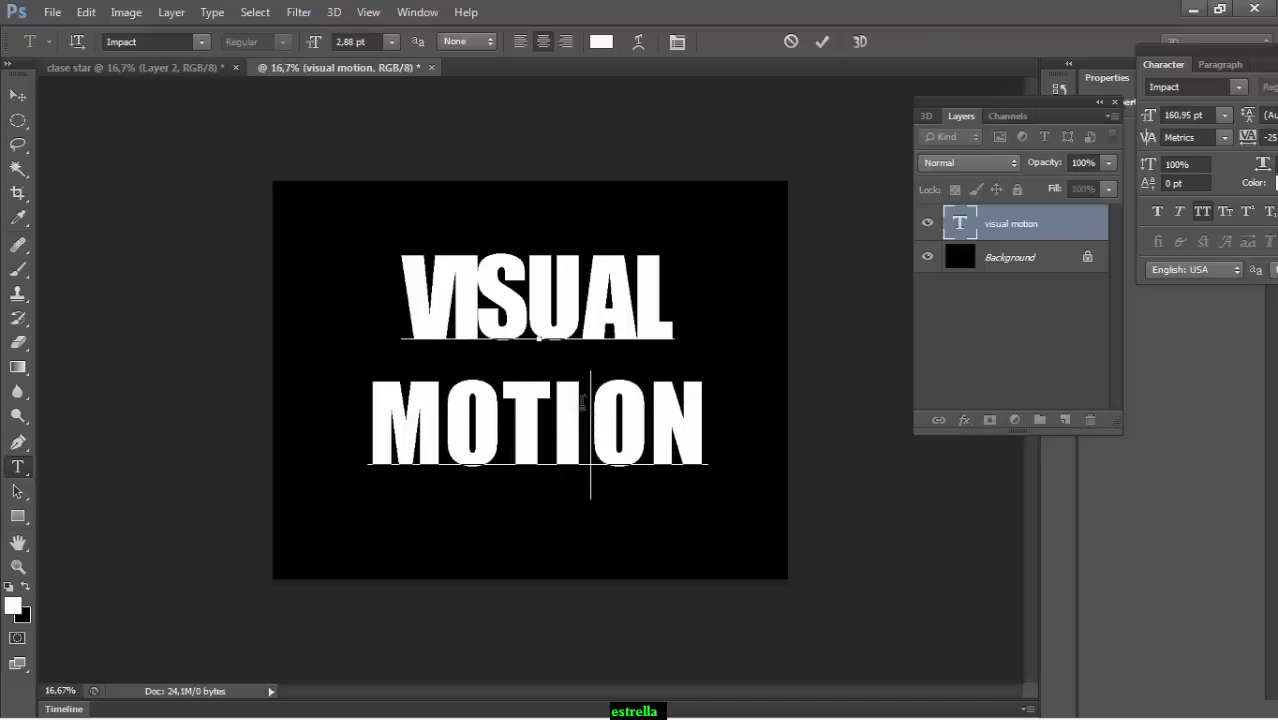
click(527, 300)
key(alt+Right)
key(alt+Right)
key(alt+Right)
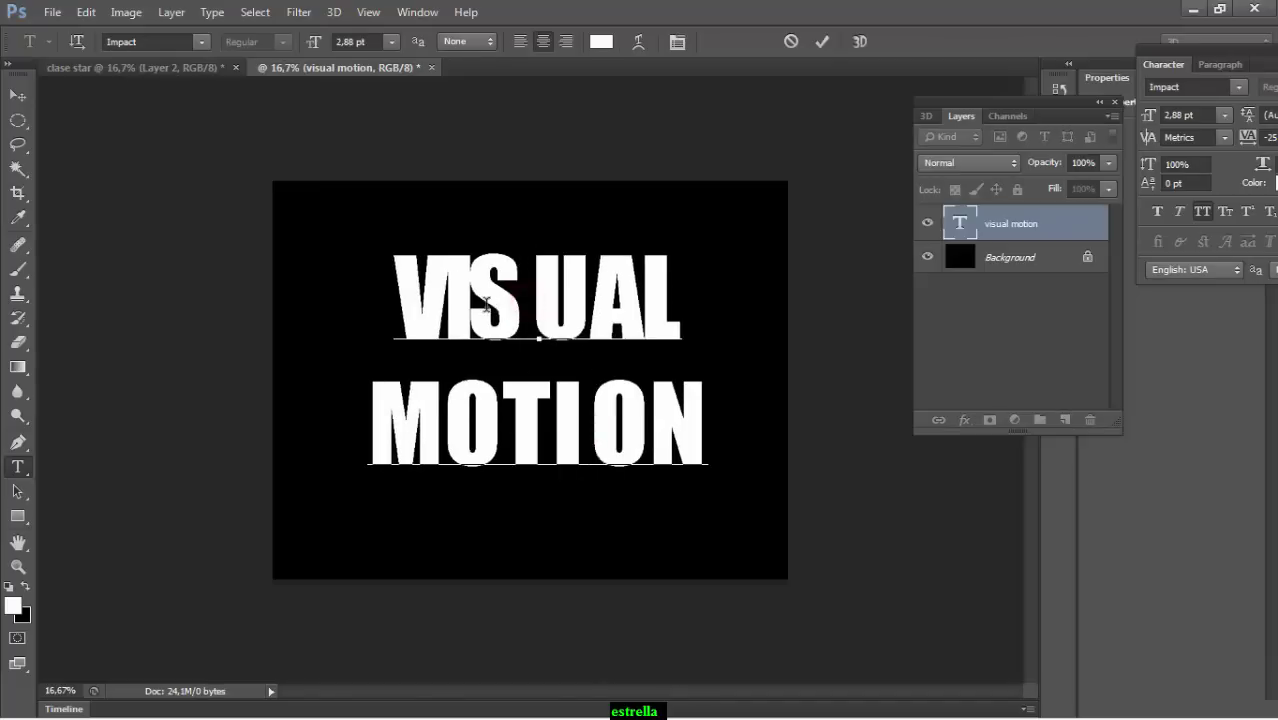
click(470, 306)
key(alt+Right)
key(alt+Right)
key(alt+Right)
key(alt+Right)
key(alt+Right)
key(alt+Right)
key(alt+Right)
key(alt+Right)
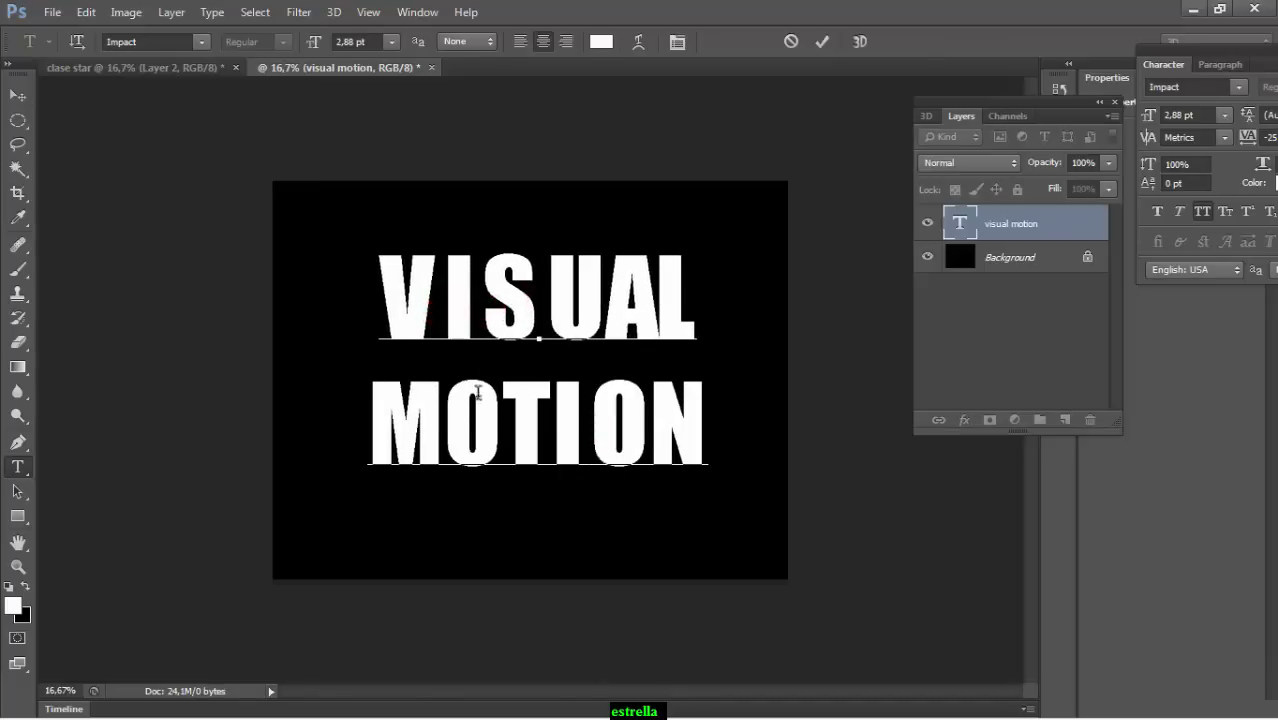
click(662, 306)
key(alt+Right)
key(alt+Right)
key(alt+Right)
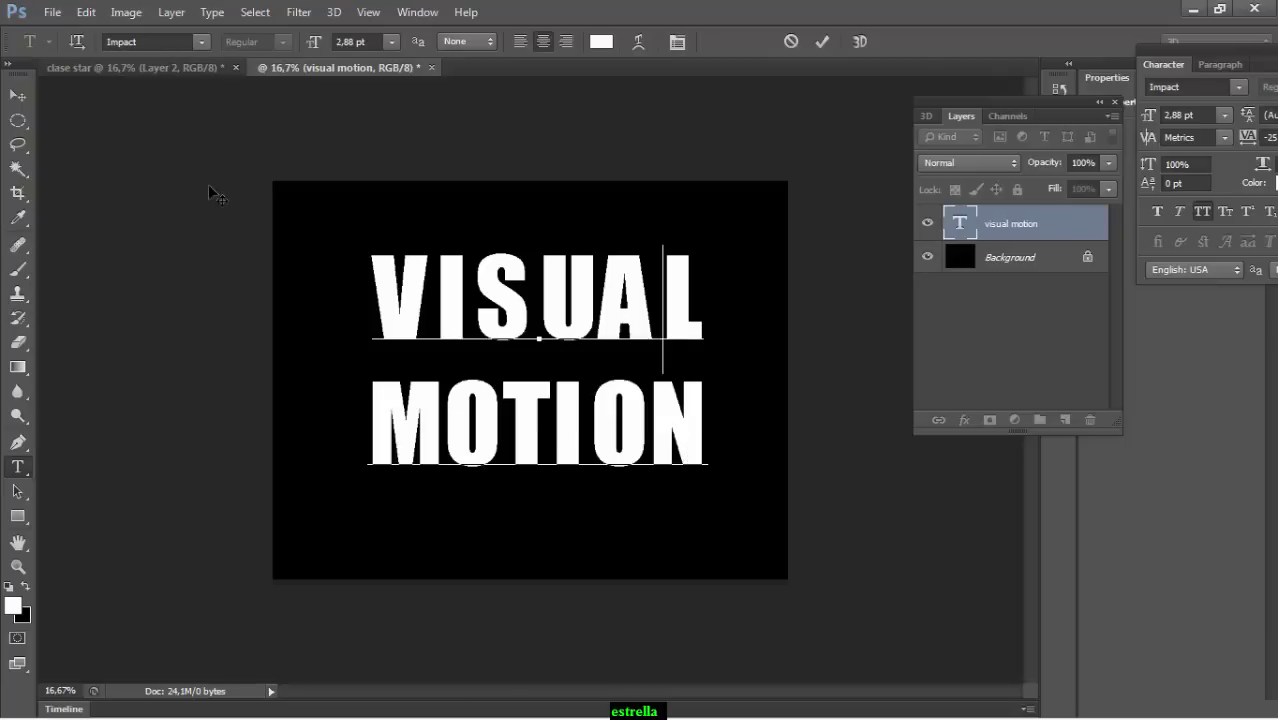
click(18, 95)
Draw a rectangular selection around the word MOTION
key(m)
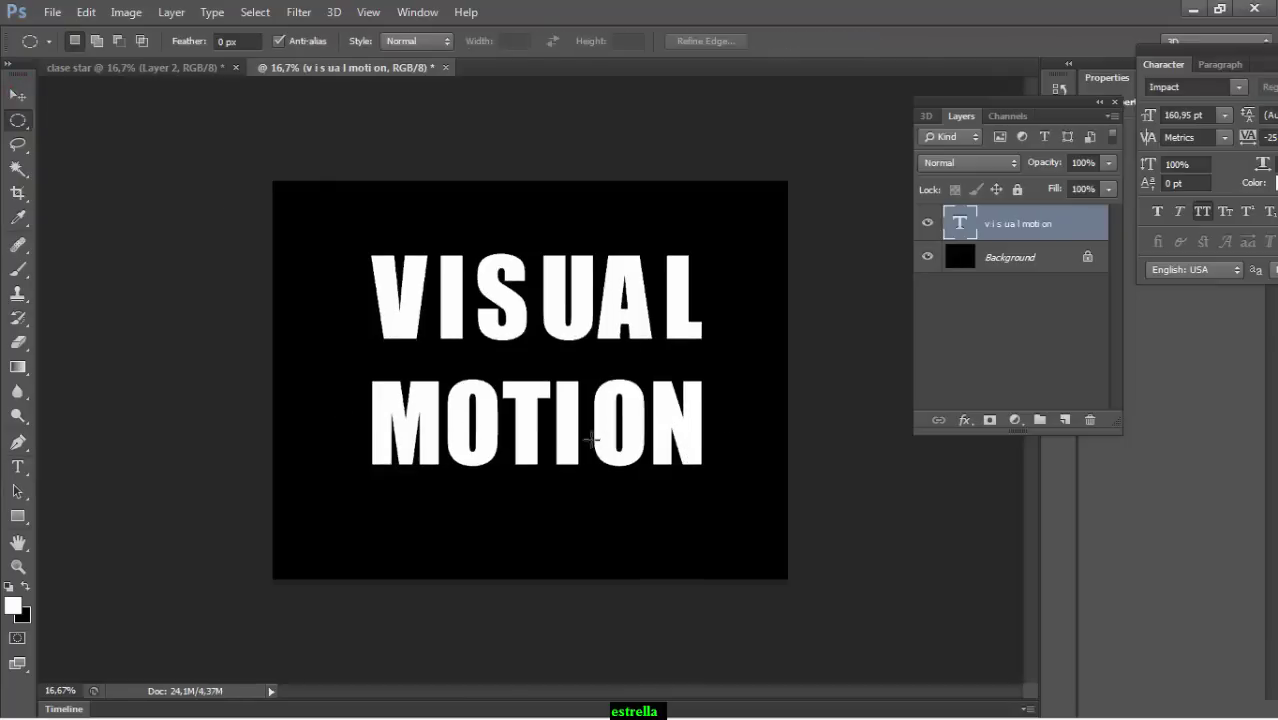
mouse_move(346, 362)
mouse_down()
mouse_move(750, 448)
mouse_move(737, 527)
mouse_up()
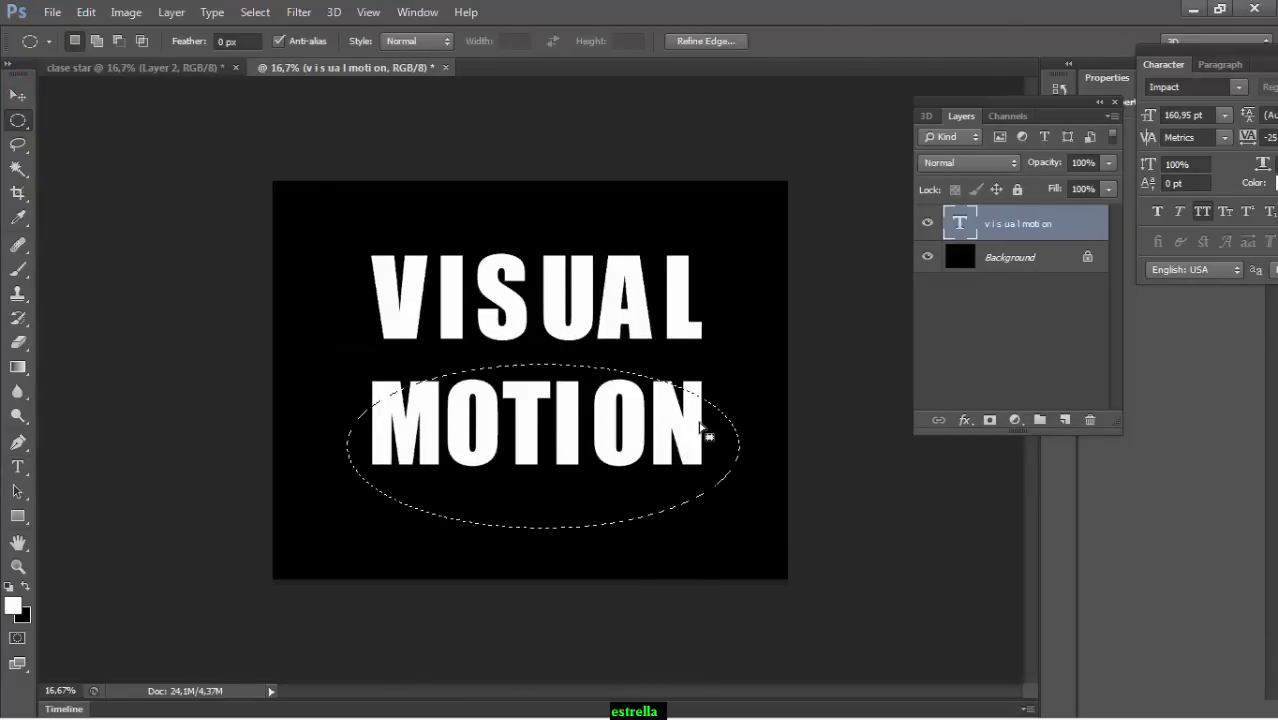
key(ctrl+z)
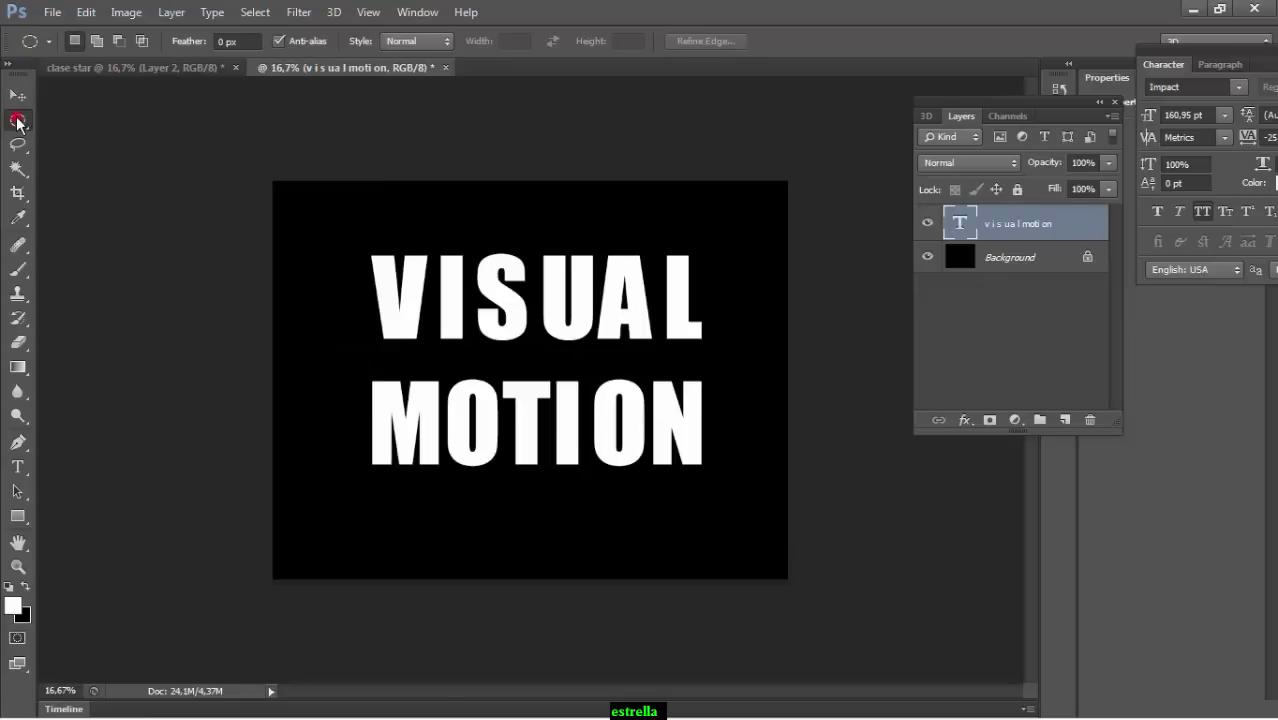
right_click(18, 120)
click(80, 117)
mouse_move(343, 373)
mouse_down()
mouse_move(933, 516)
mouse_move(865, 500)
mouse_up()
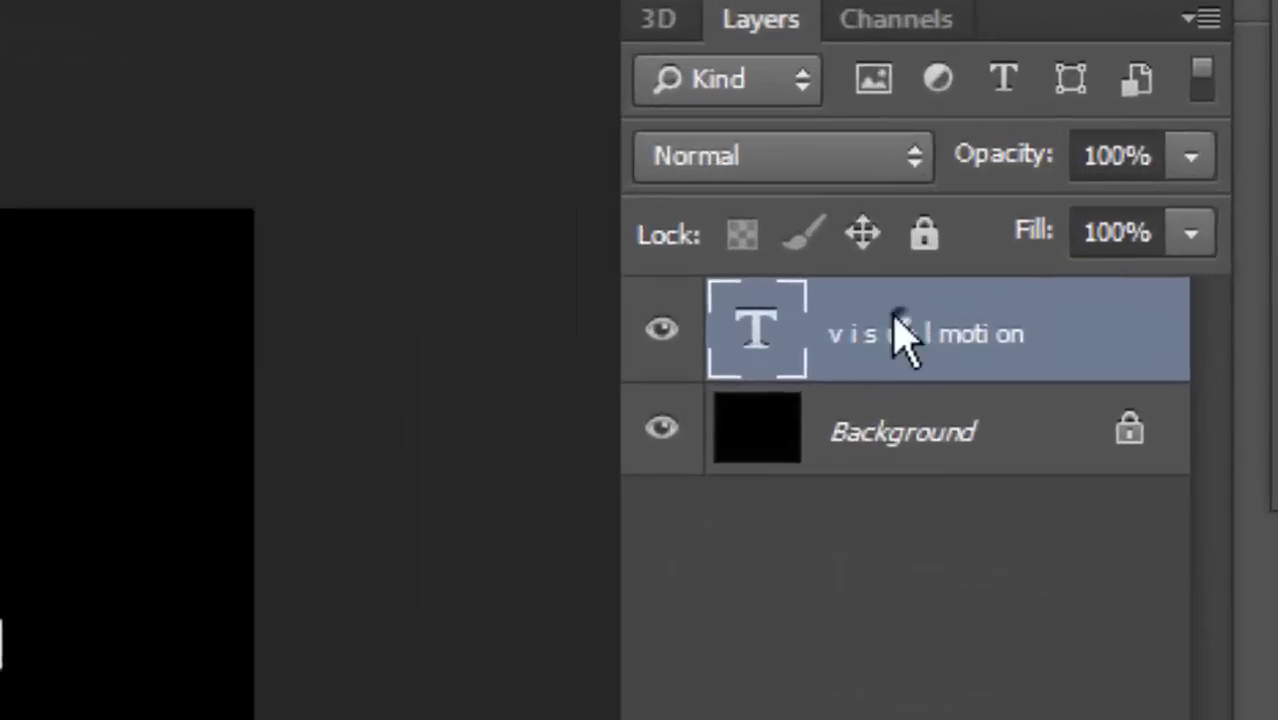
Rasterize the VISUAL MOTION text layer
right_click(1005, 222)
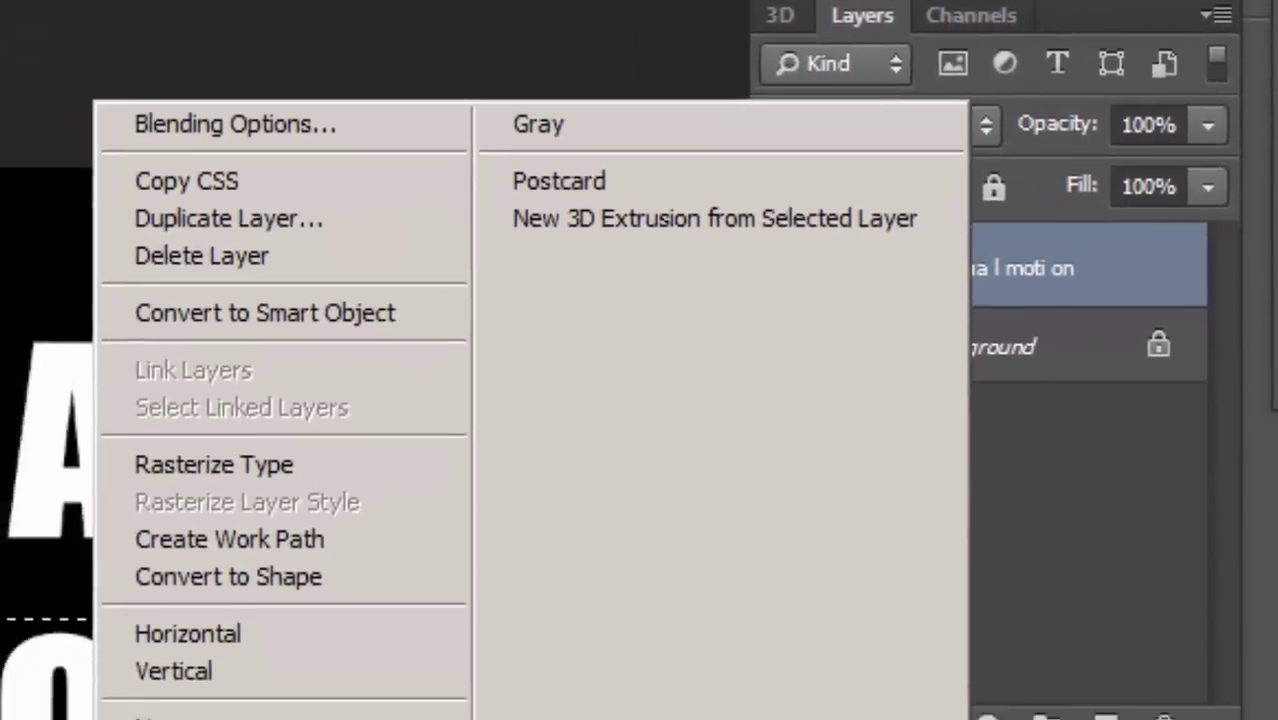
right_click(979, 267)
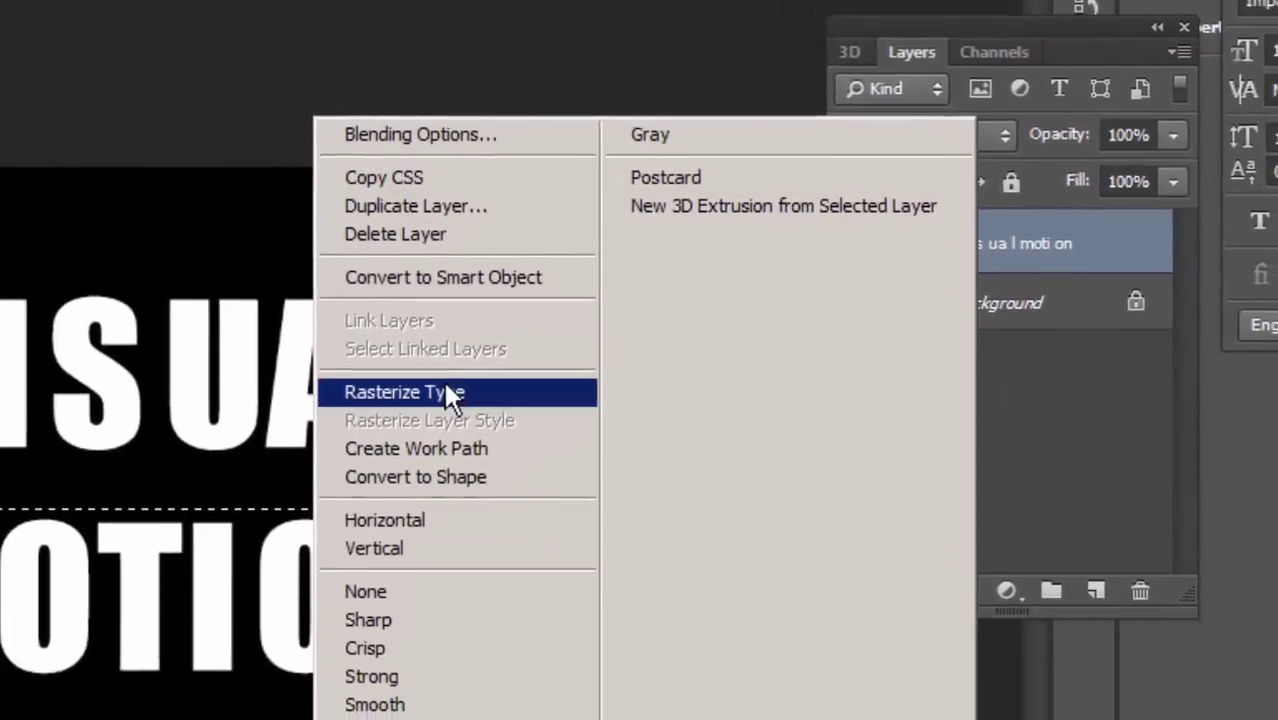
click(447, 392)
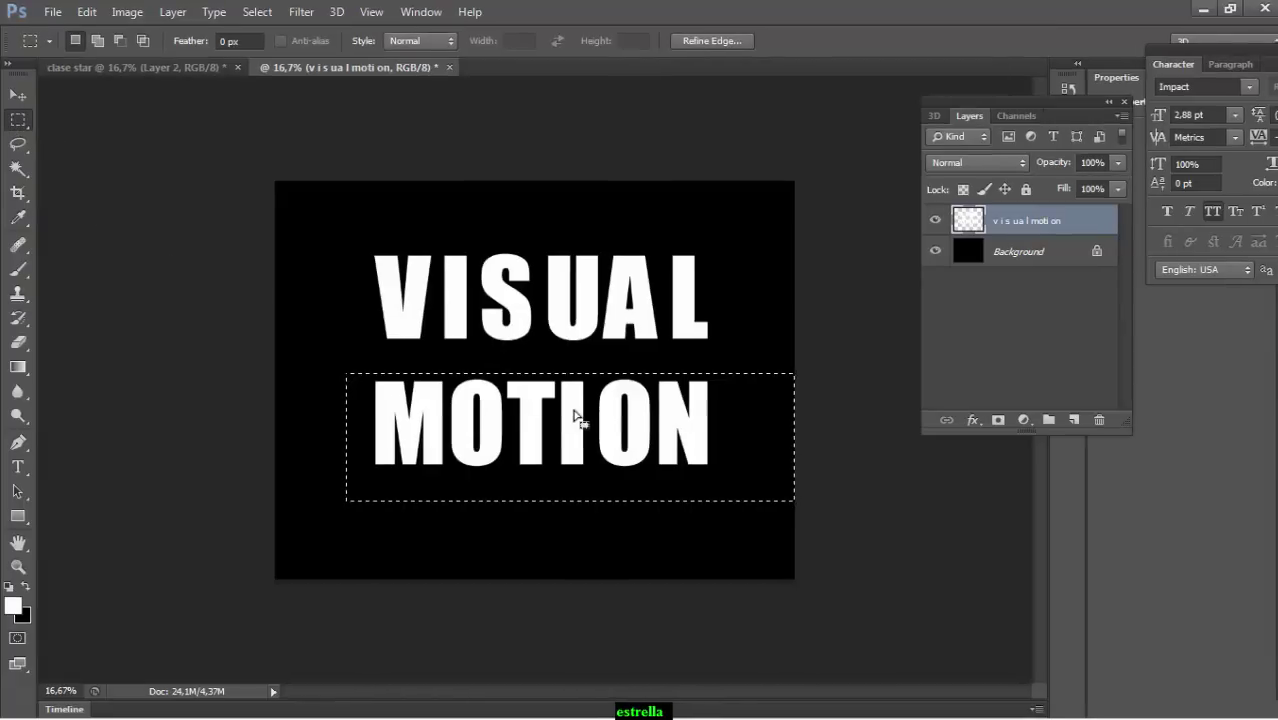
Nudge the selected MOTION letters up close beneath VISUAL, then deselect
key(v)
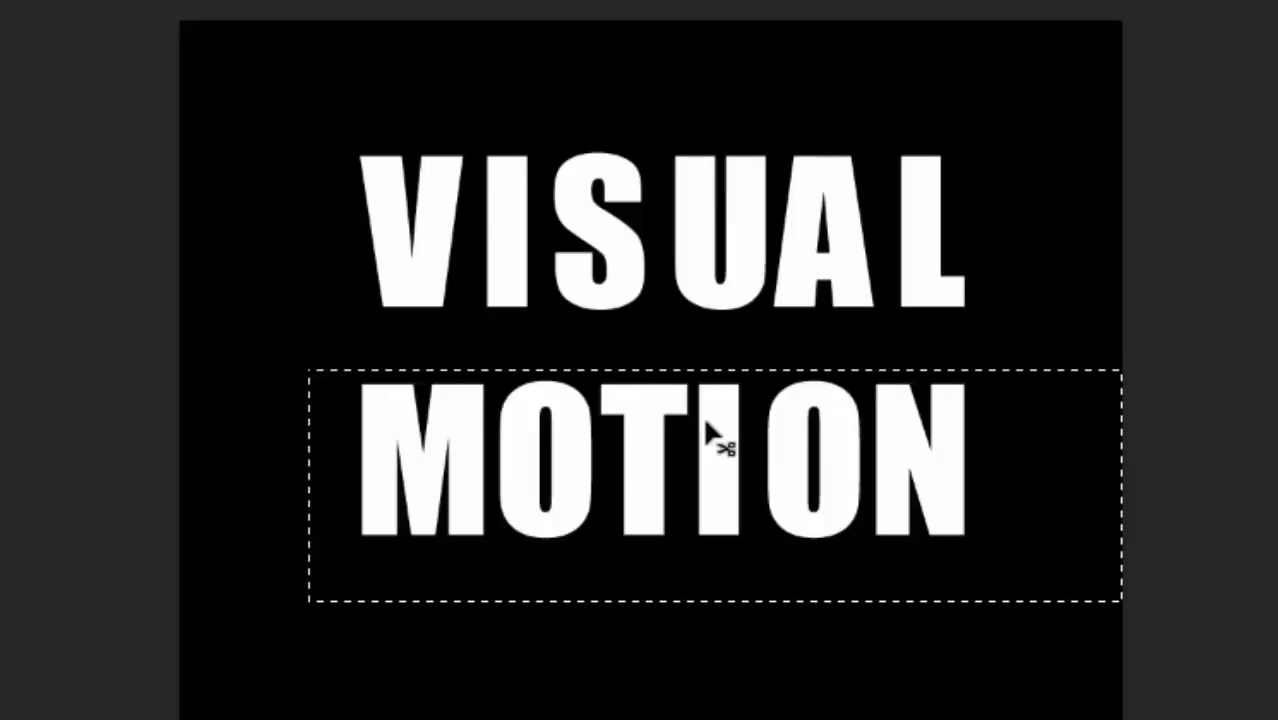
click(706, 423)
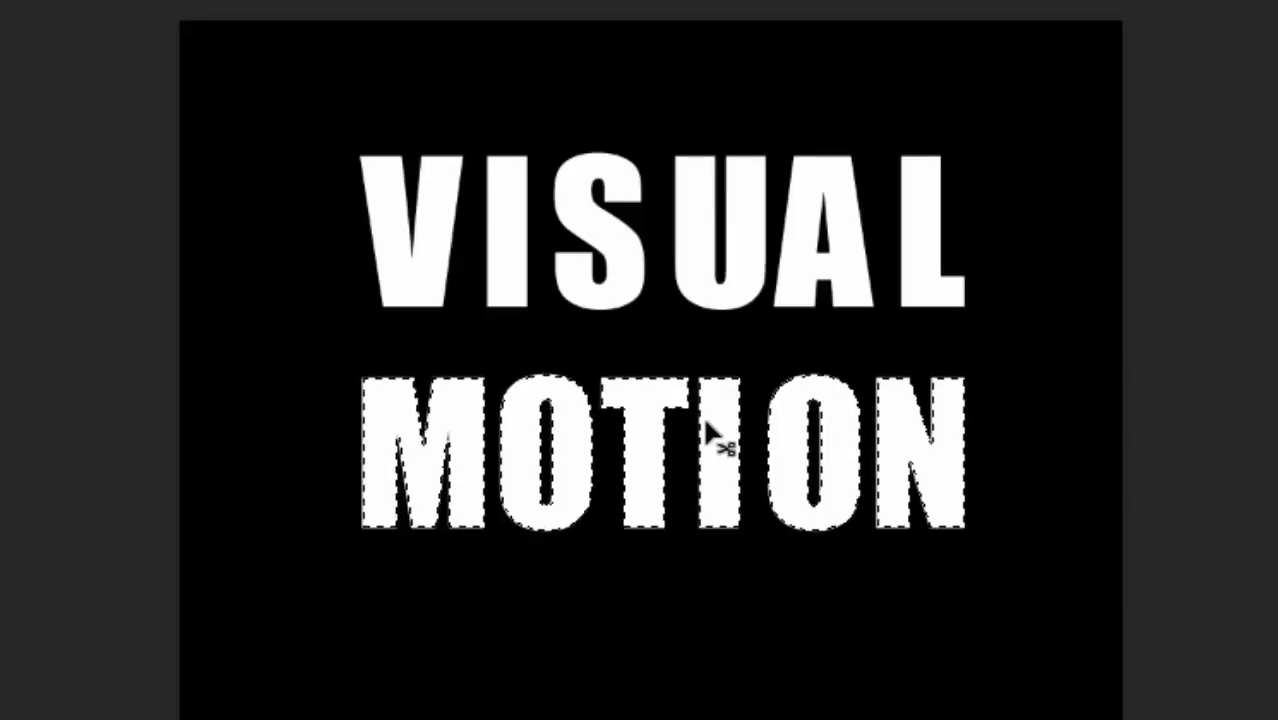
key(Up)
key(Up)
key(Up)
key(Up)
key(Up)
key(Up)
key(shift+Up)
key(shift+Up)
key(shift+Up)
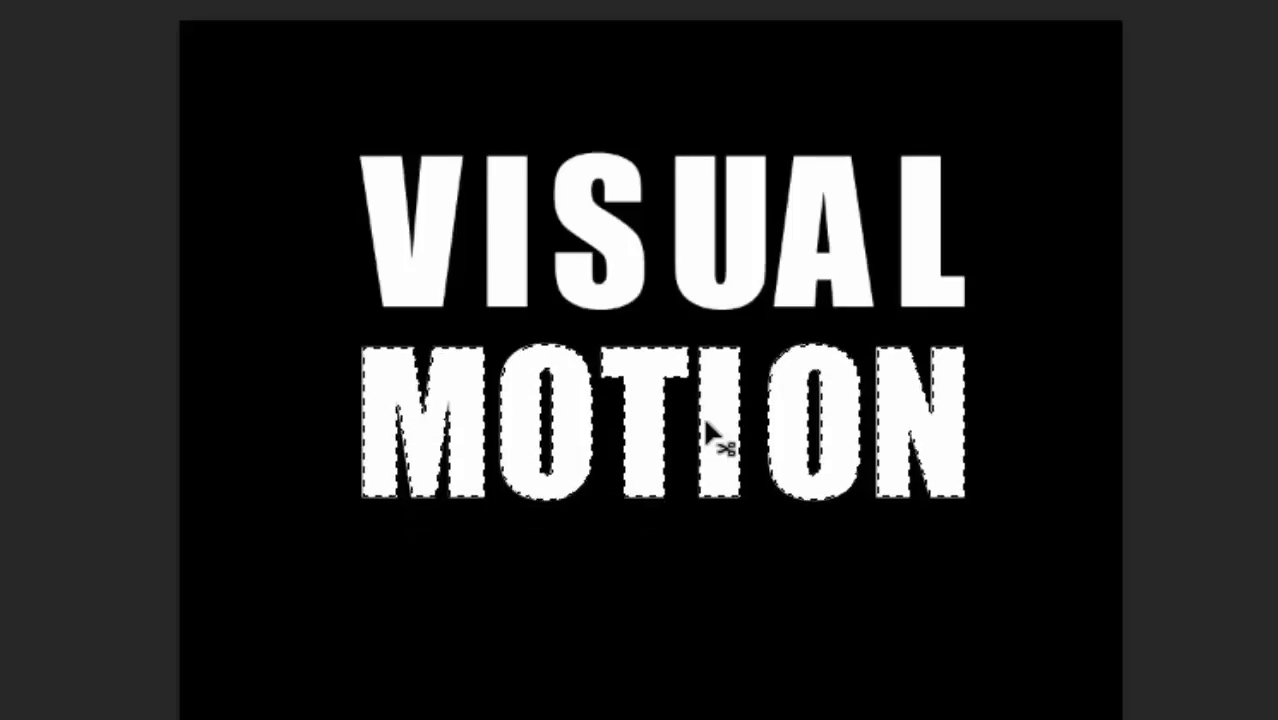
key(Up)
key(Up)
key(Up)
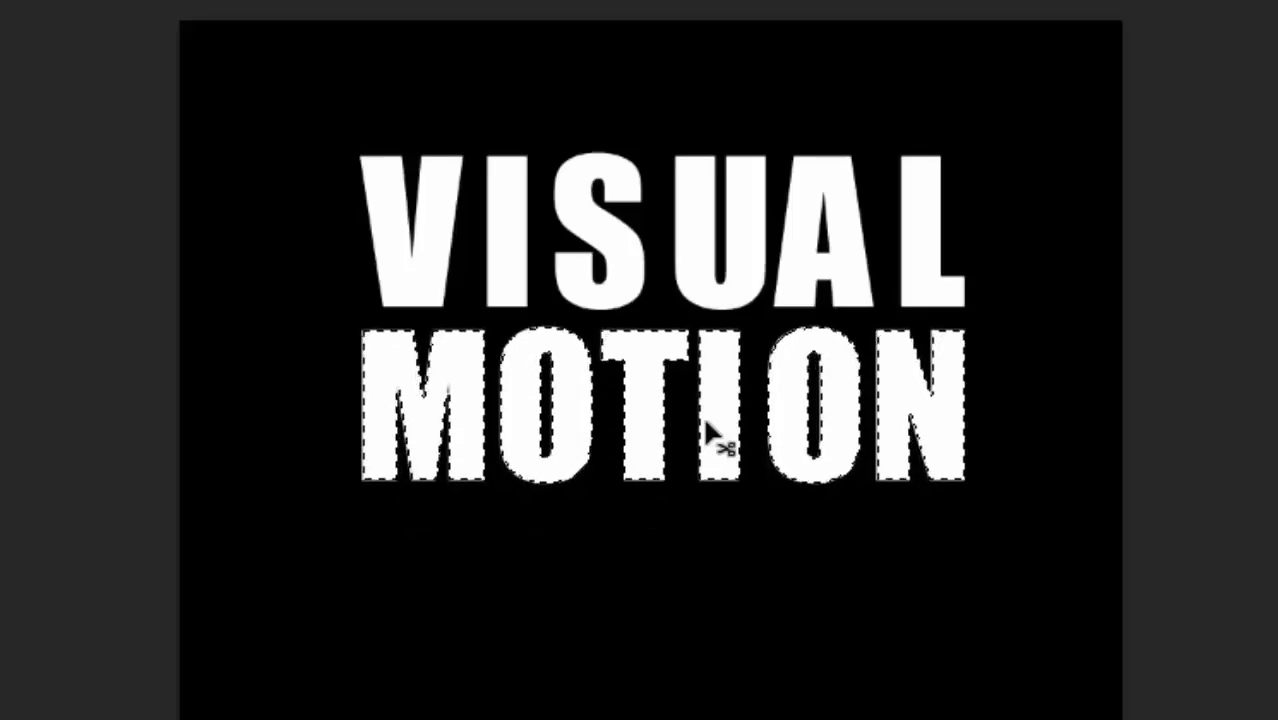
key(Up)
key(Up)
key(Up)
key(Up)
key(Up)
key(Up)
key(Up)
key(Up)
key(Up)
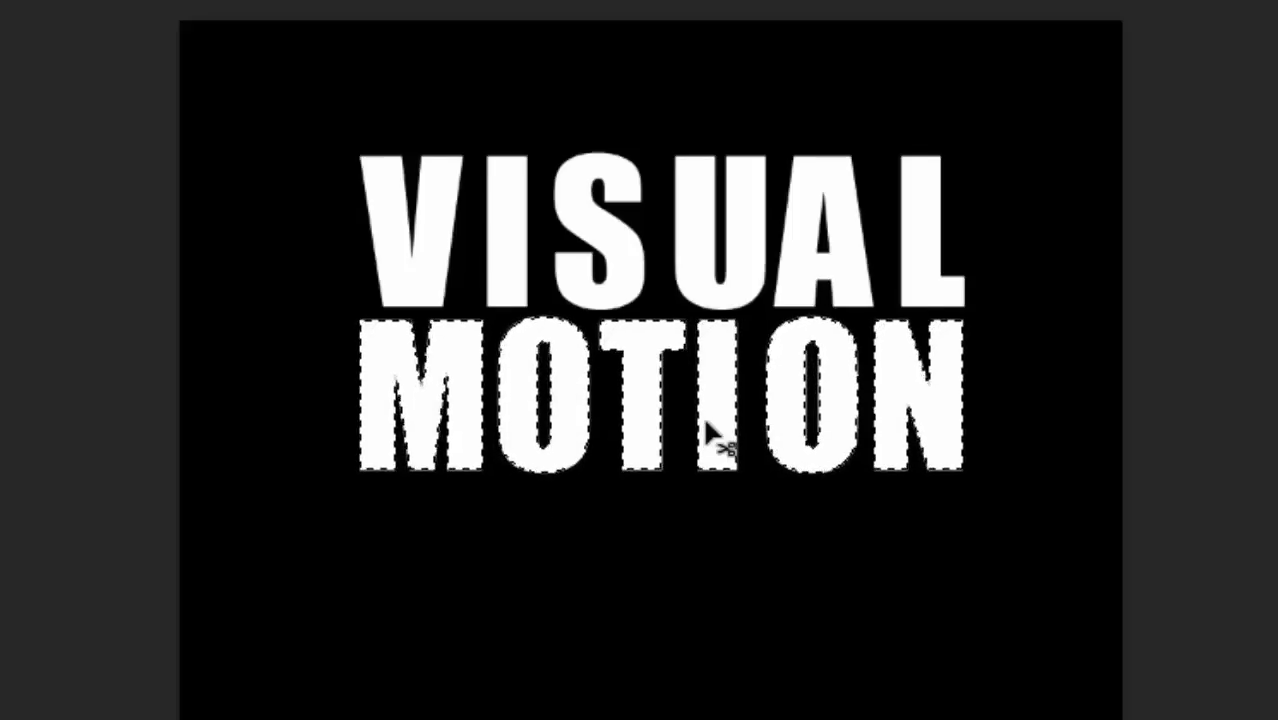
key(ctrl+d)
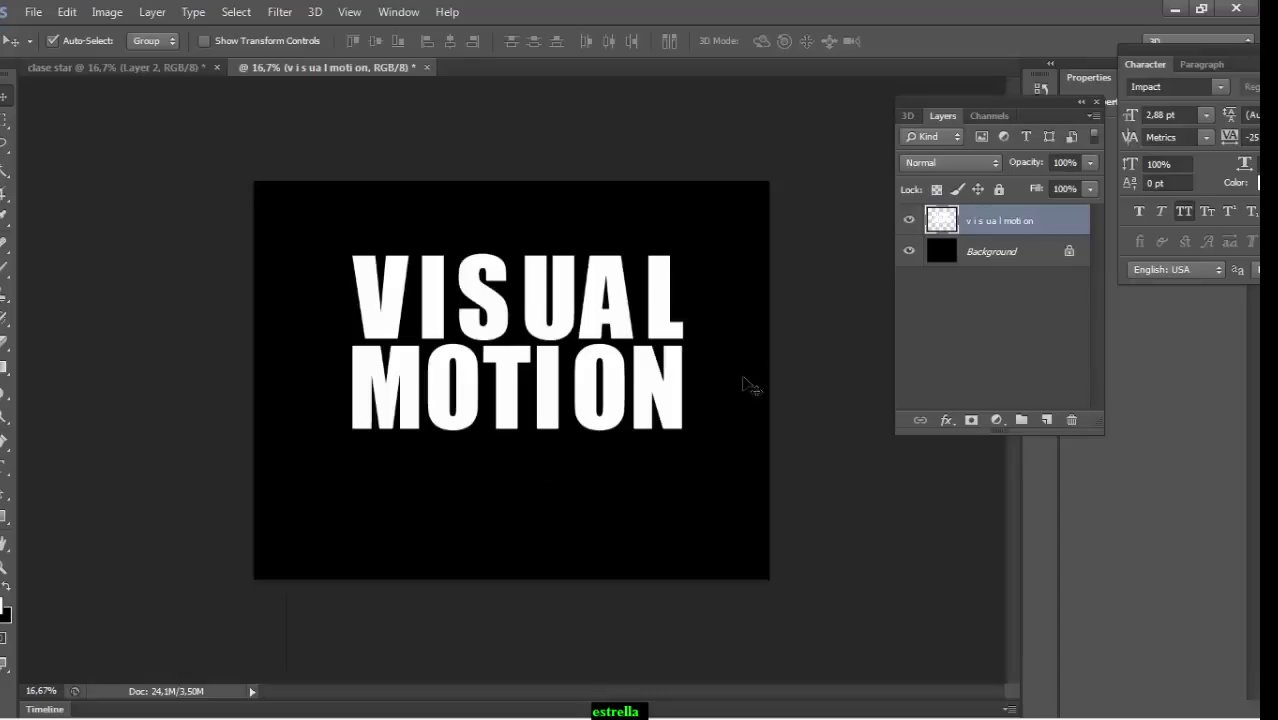
Select the text layer and apply a Perspective transform, dragging the bottom-right corner outward
right_click(384, 337)
click(372, 327)
key(ctrl+t)
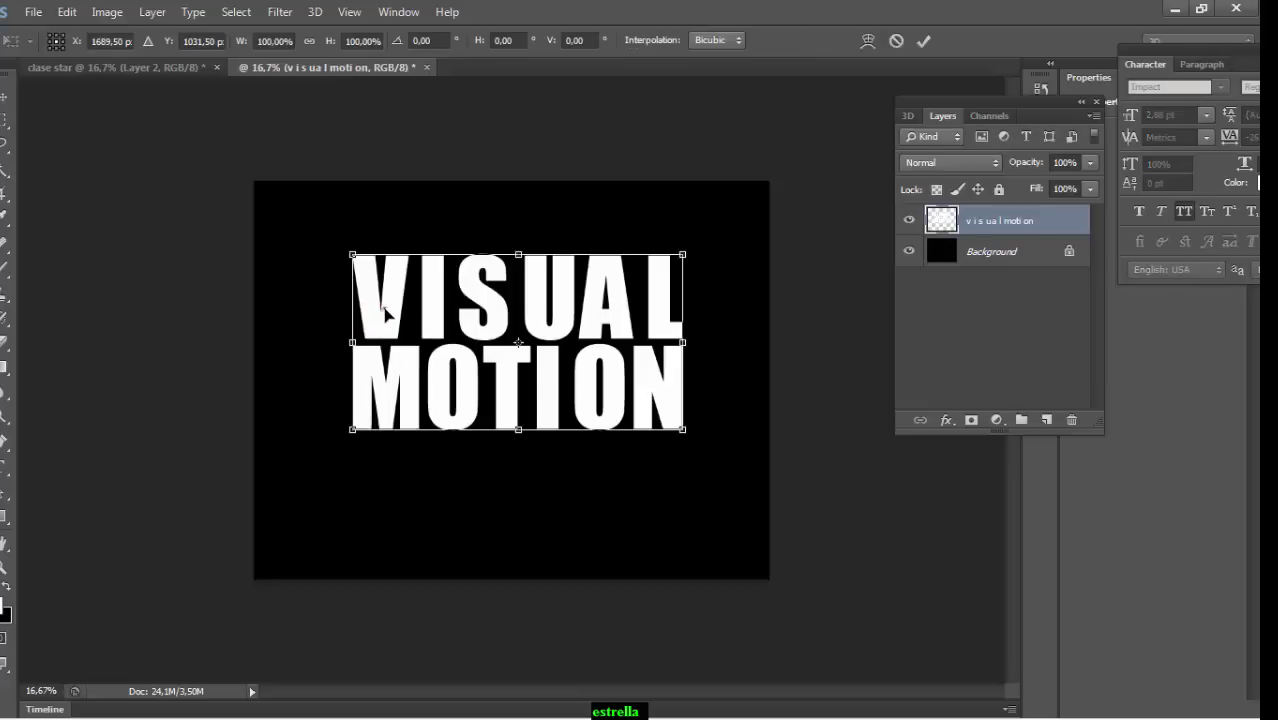
right_click(385, 311)
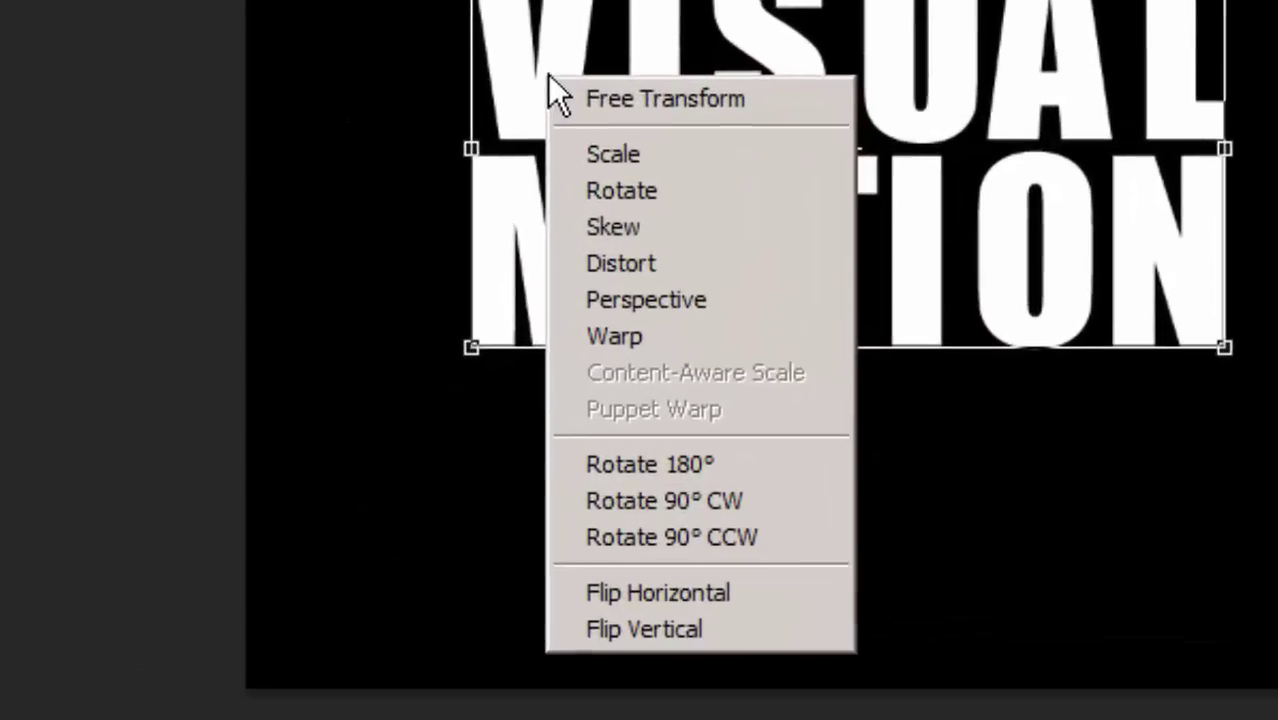
click(726, 299)
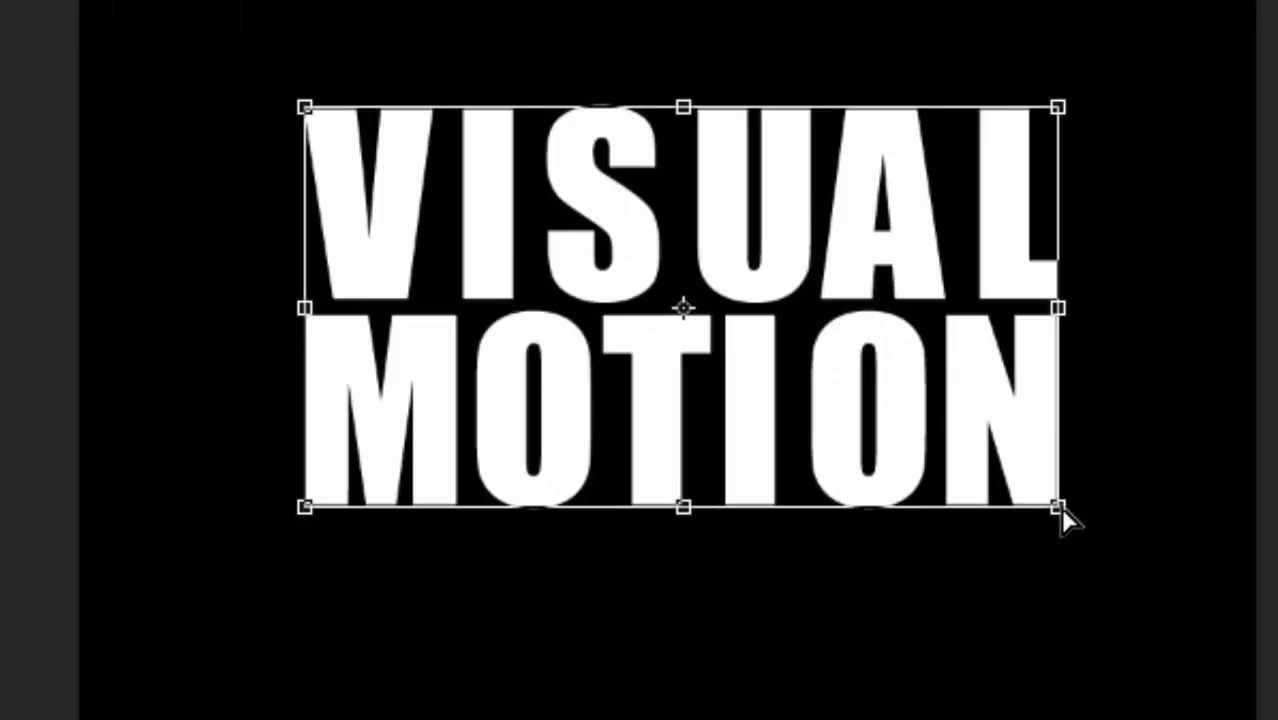
drag(1060, 507, 1118, 508)
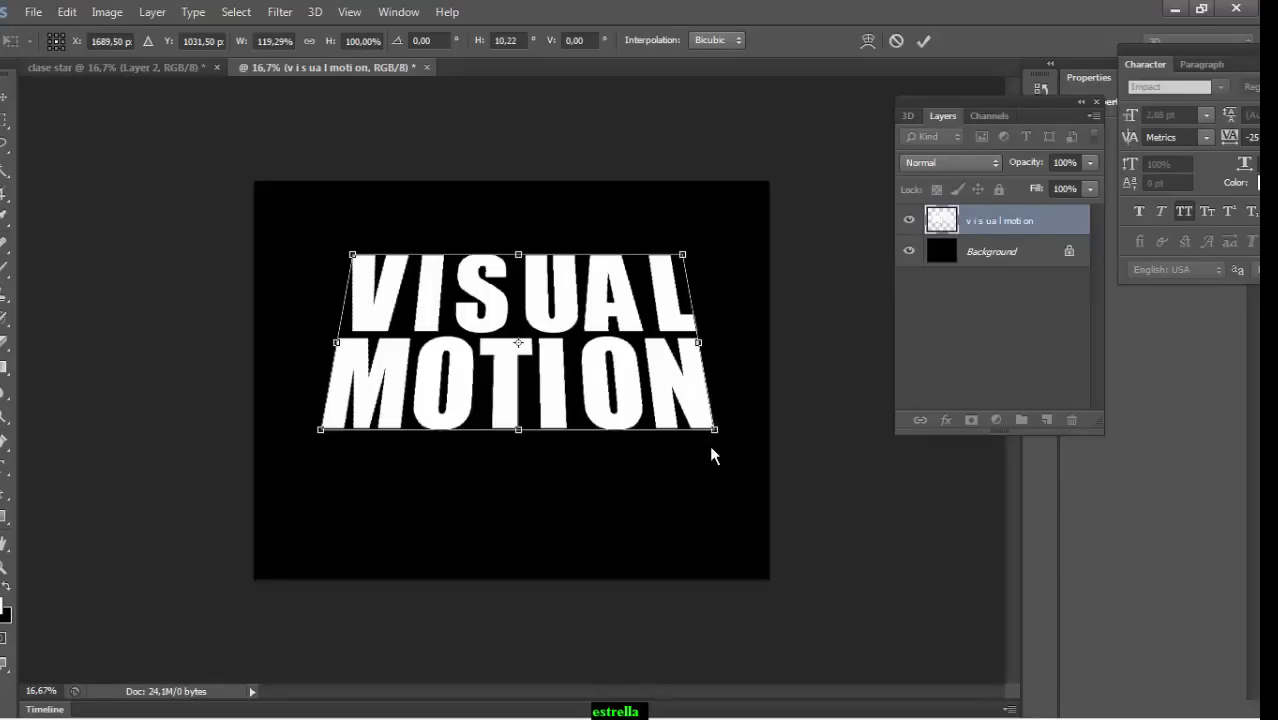
key(Return)
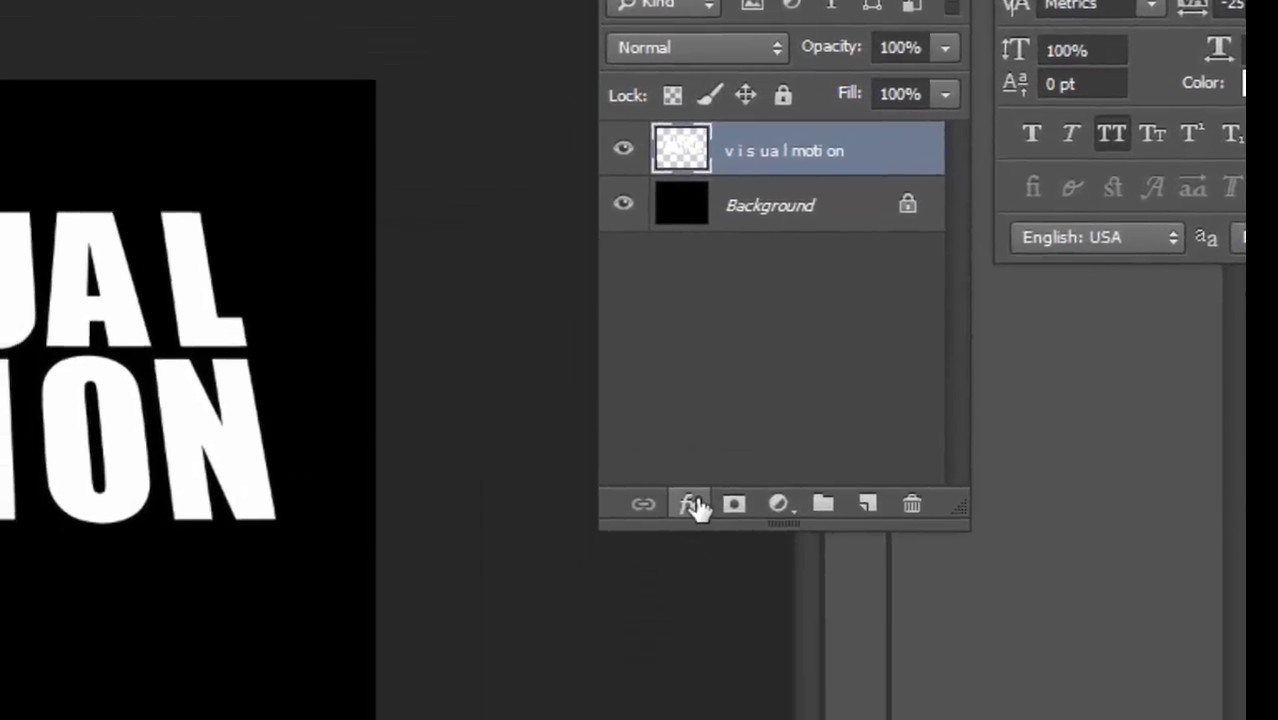
Add a Bevel & Emboss to the red text with size 27
click(663, 664)
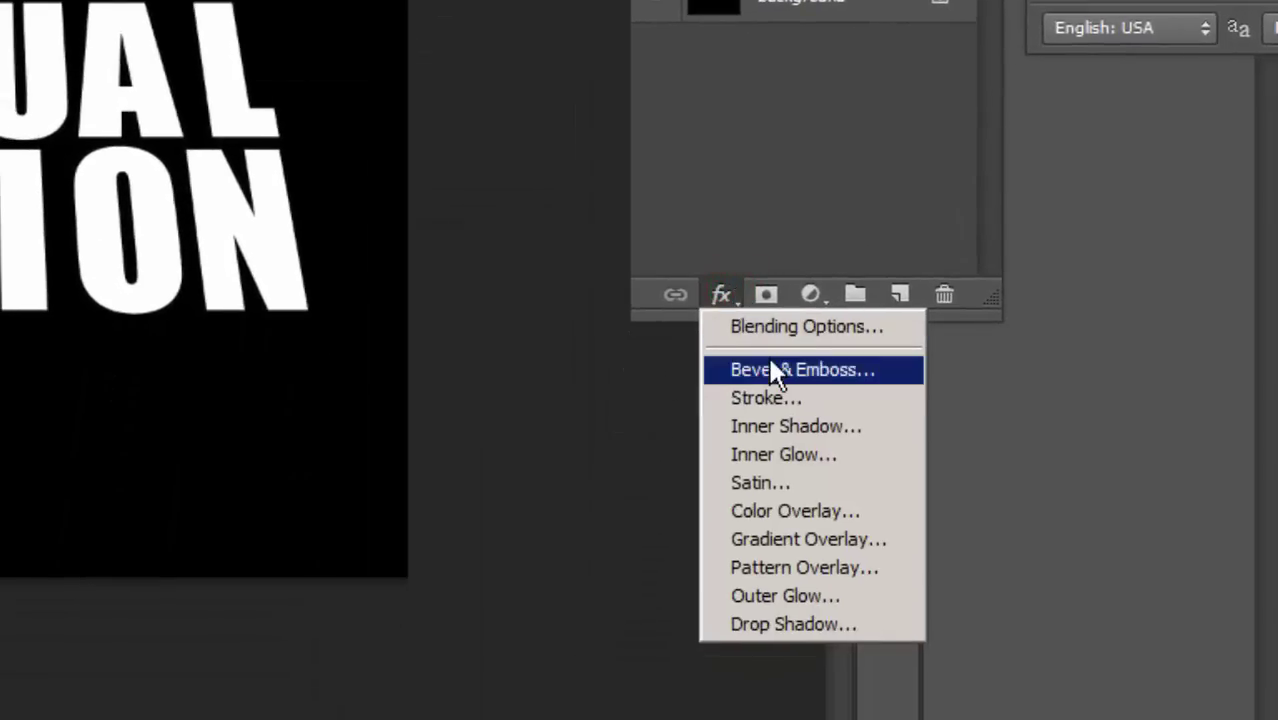
click(770, 362)
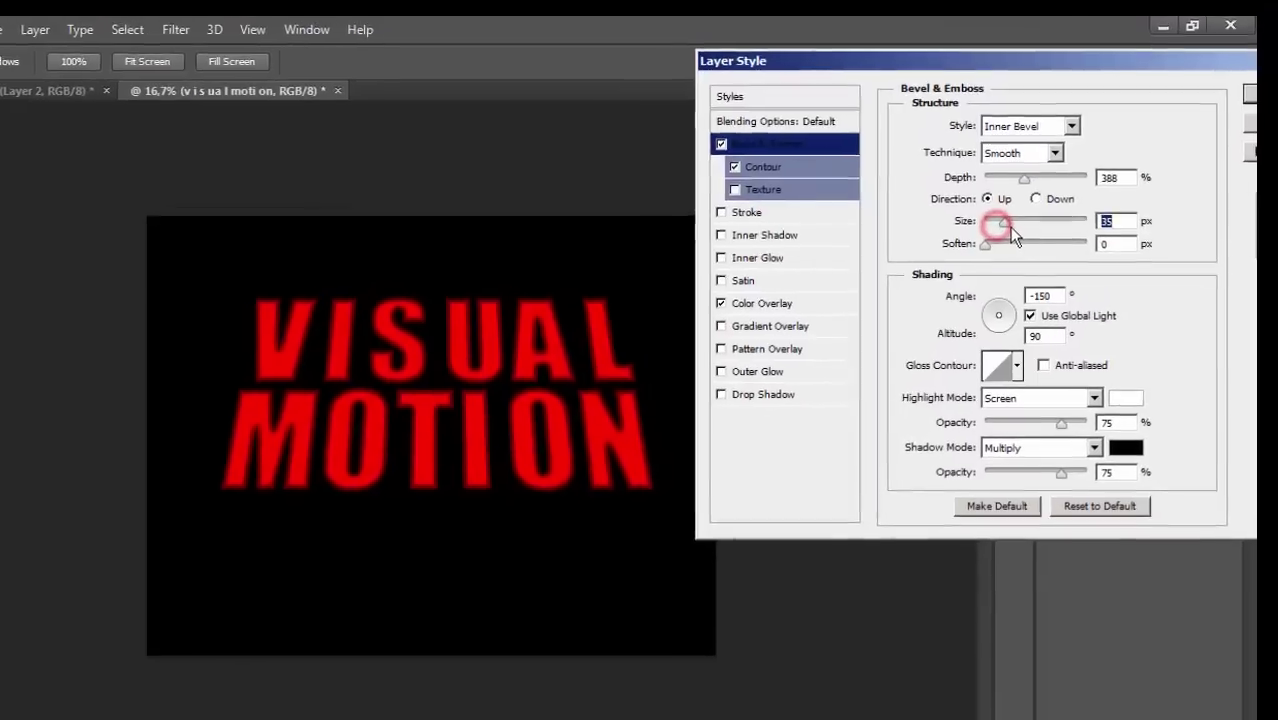
drag(1009, 227, 1004, 236)
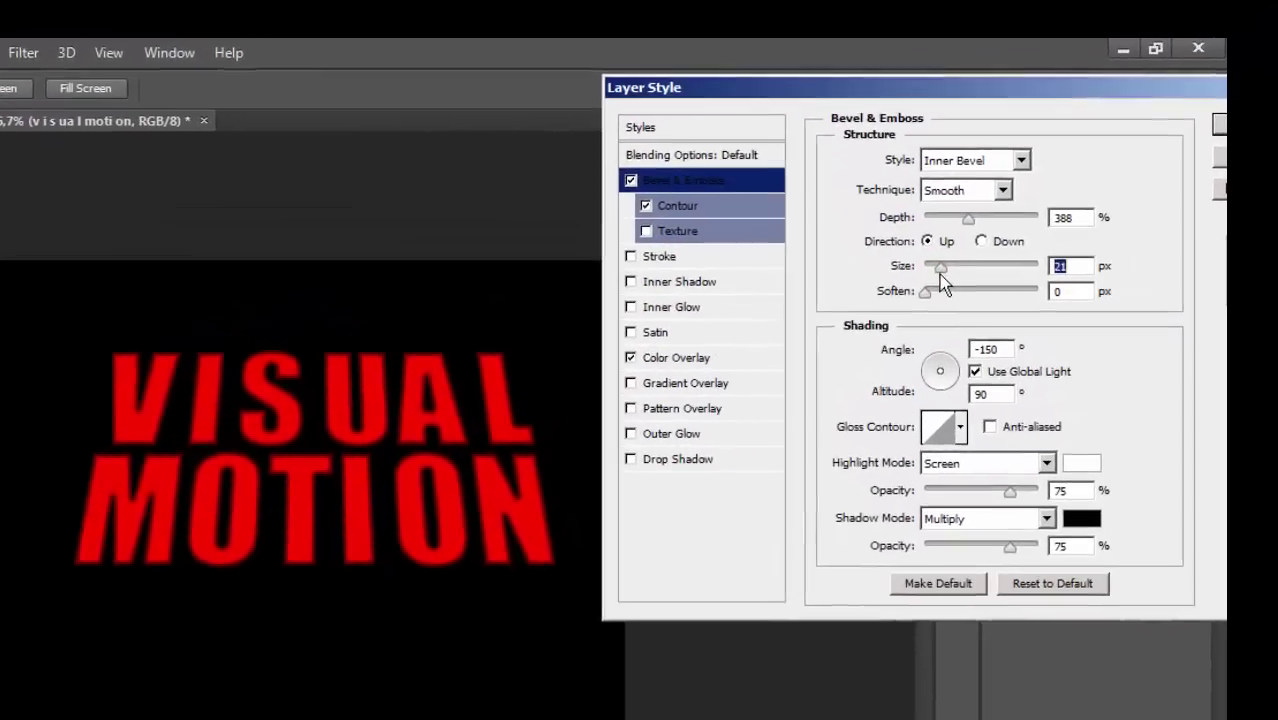
drag(940, 278, 947, 285)
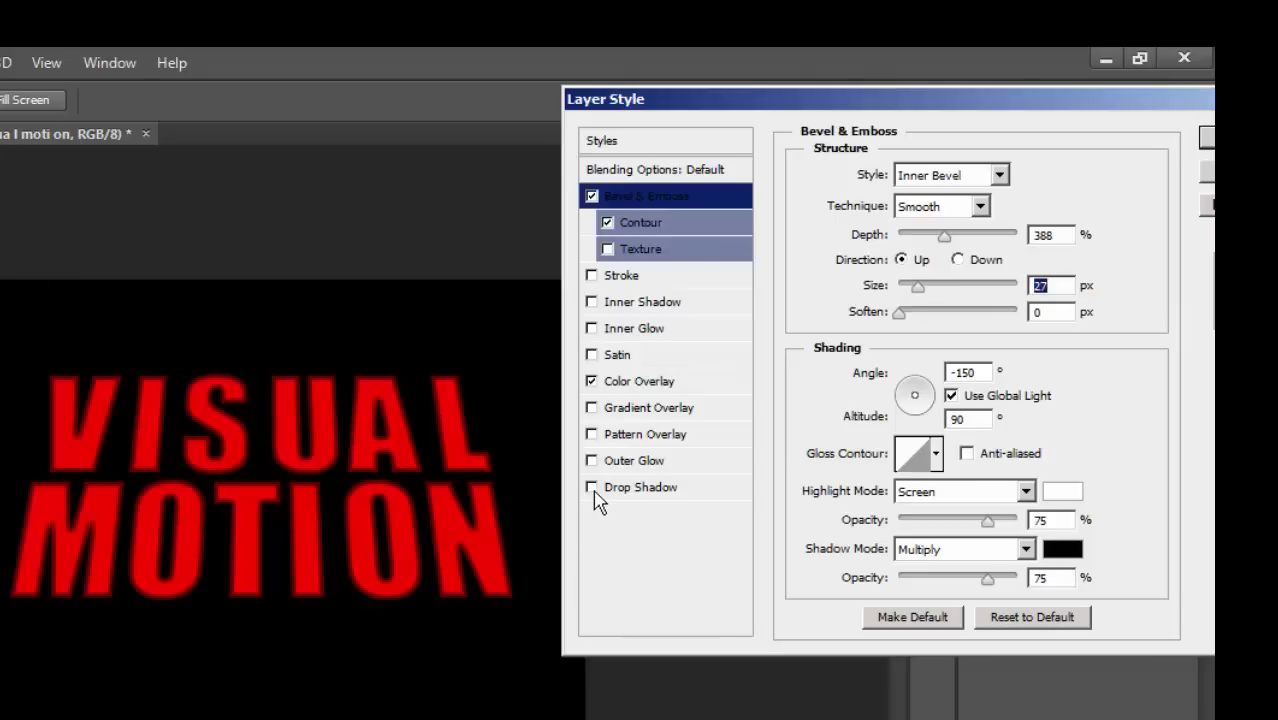
Give the text a yellow Stroke, then duplicate the text layer
click(591, 276)
click(620, 276)
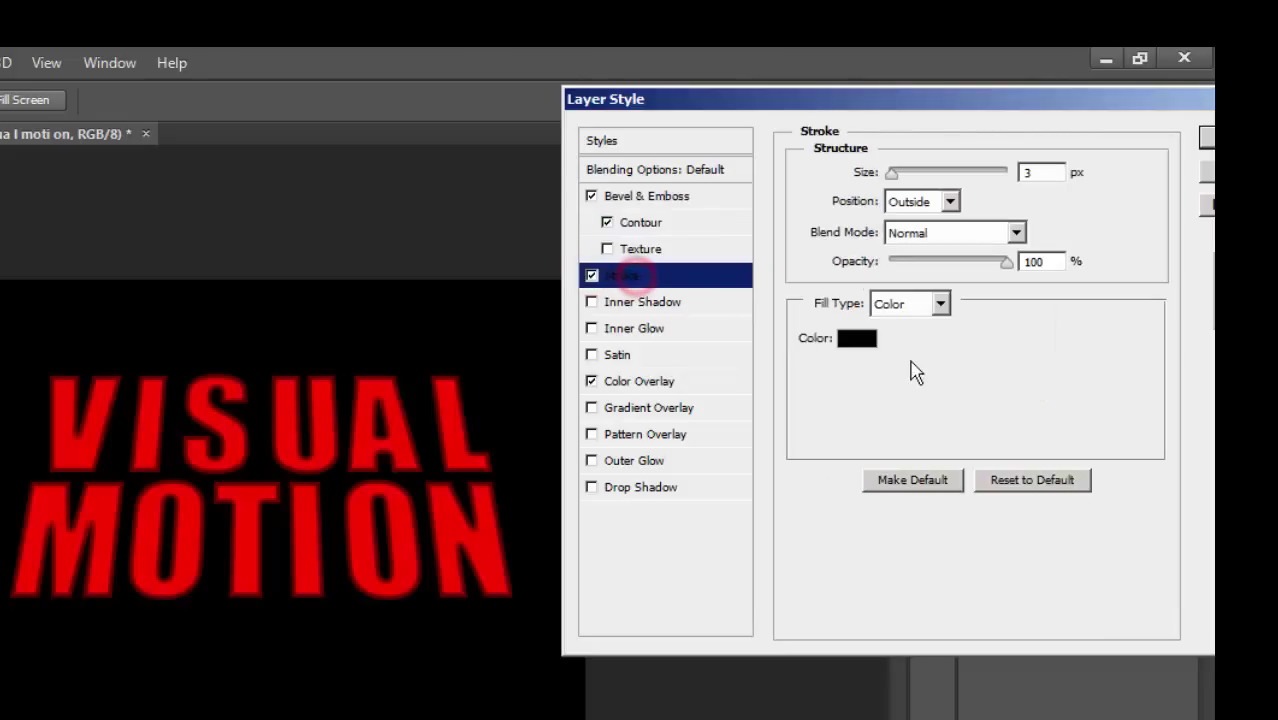
click(860, 338)
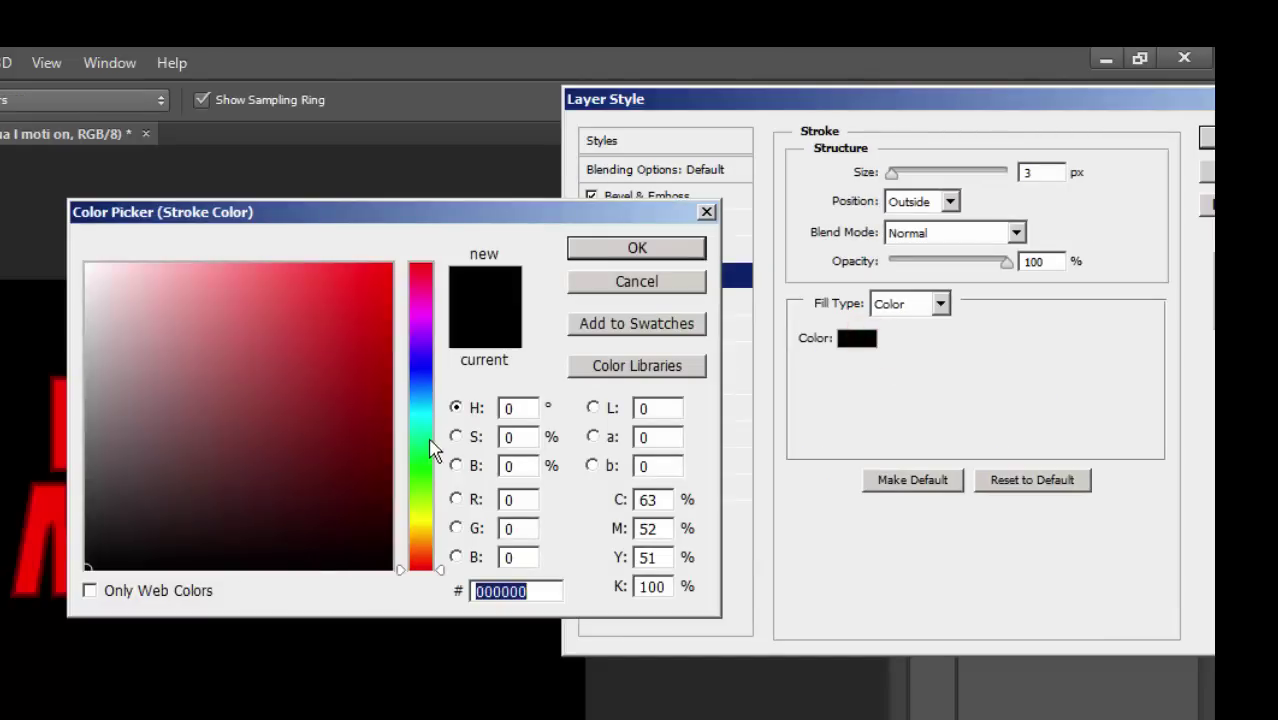
drag(430, 540, 426, 528)
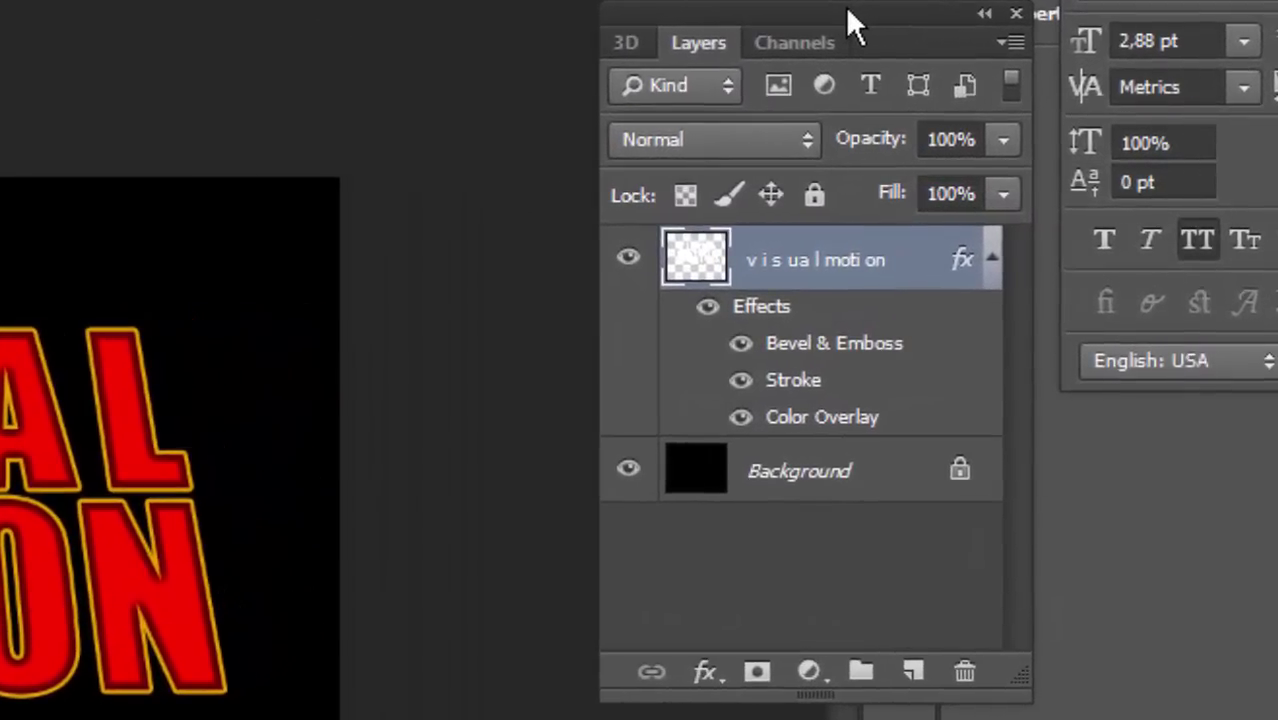
key(ctrl+j)
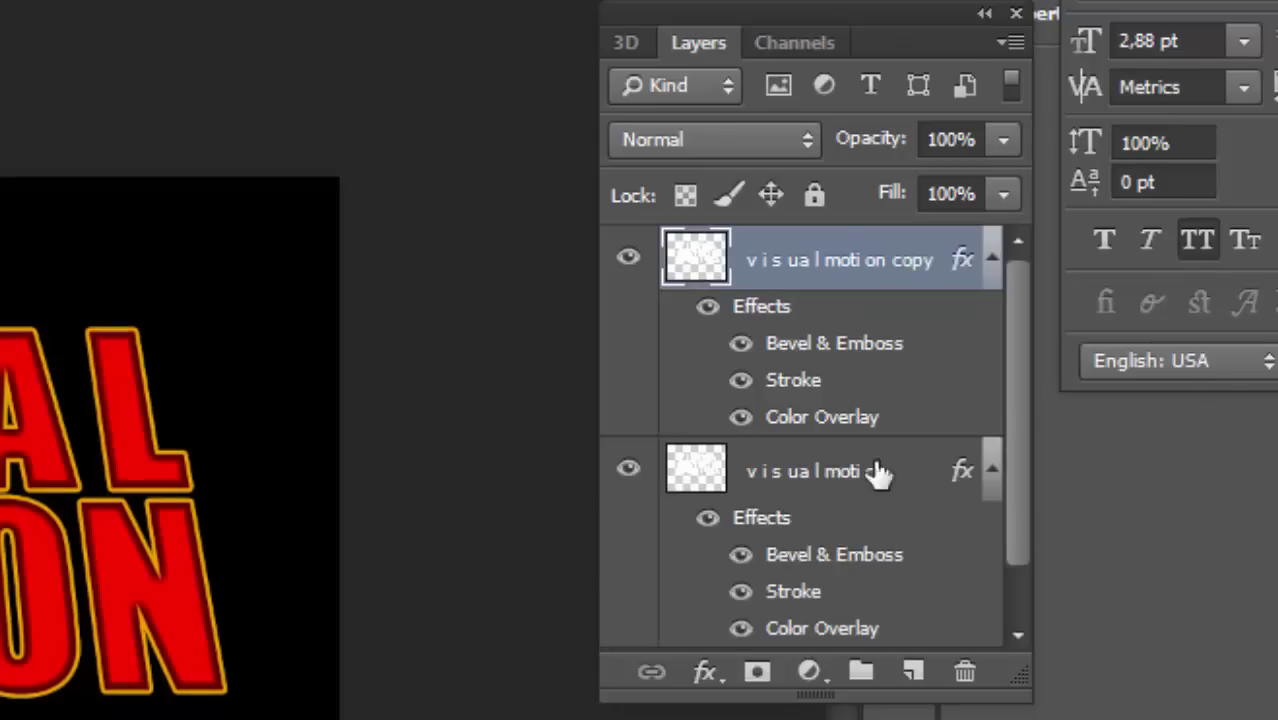
Merge the original and copied VISUAL MOTION text layers into one layer
shift+click(826, 487)
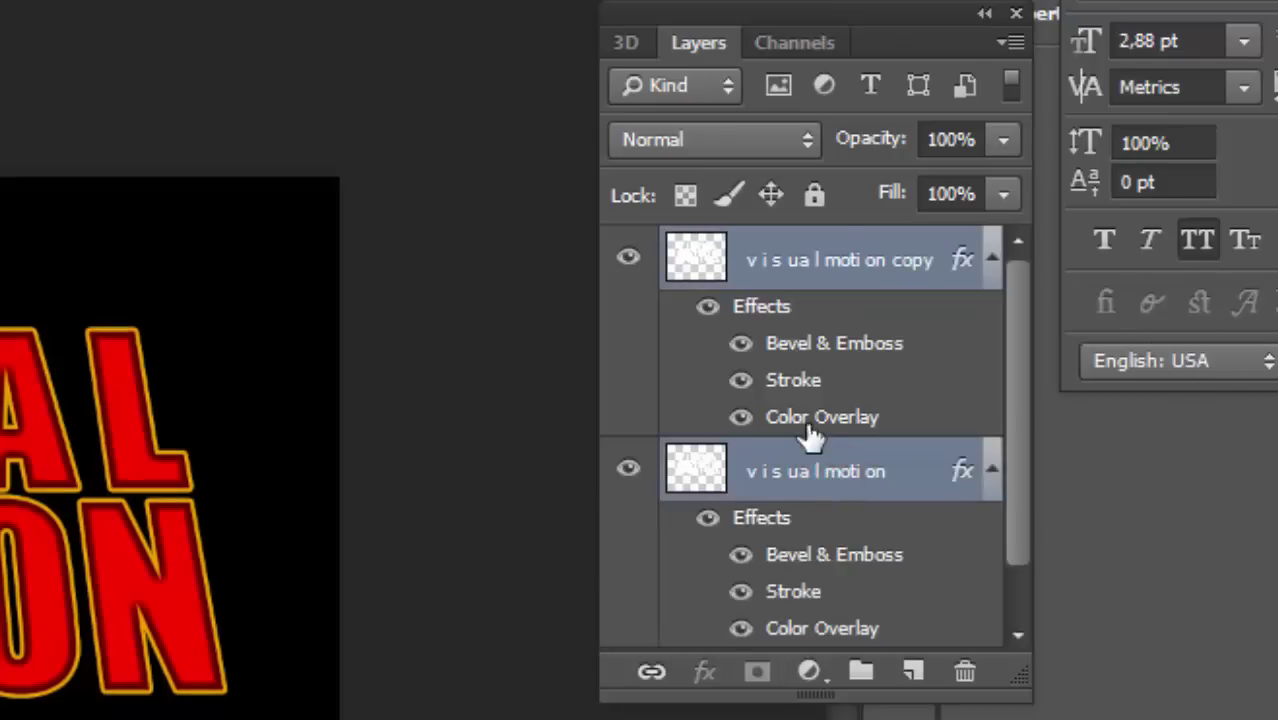
key(ctrl+e)
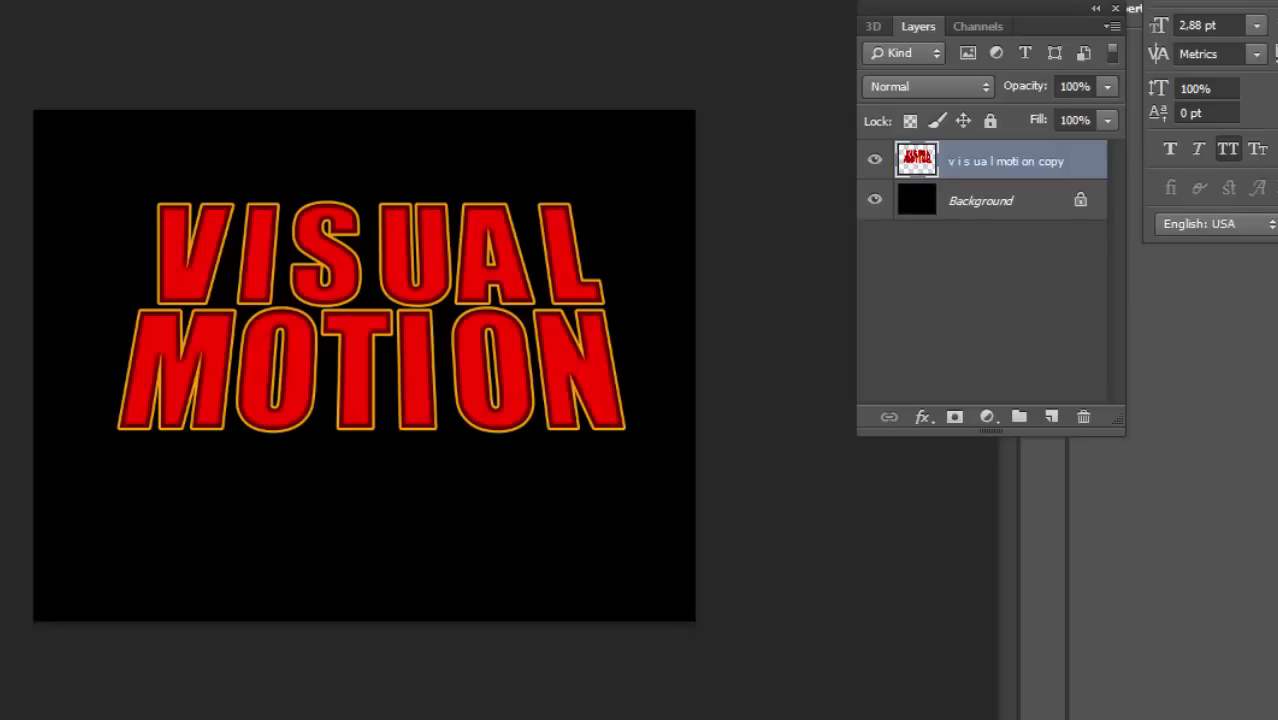
click(922, 418)
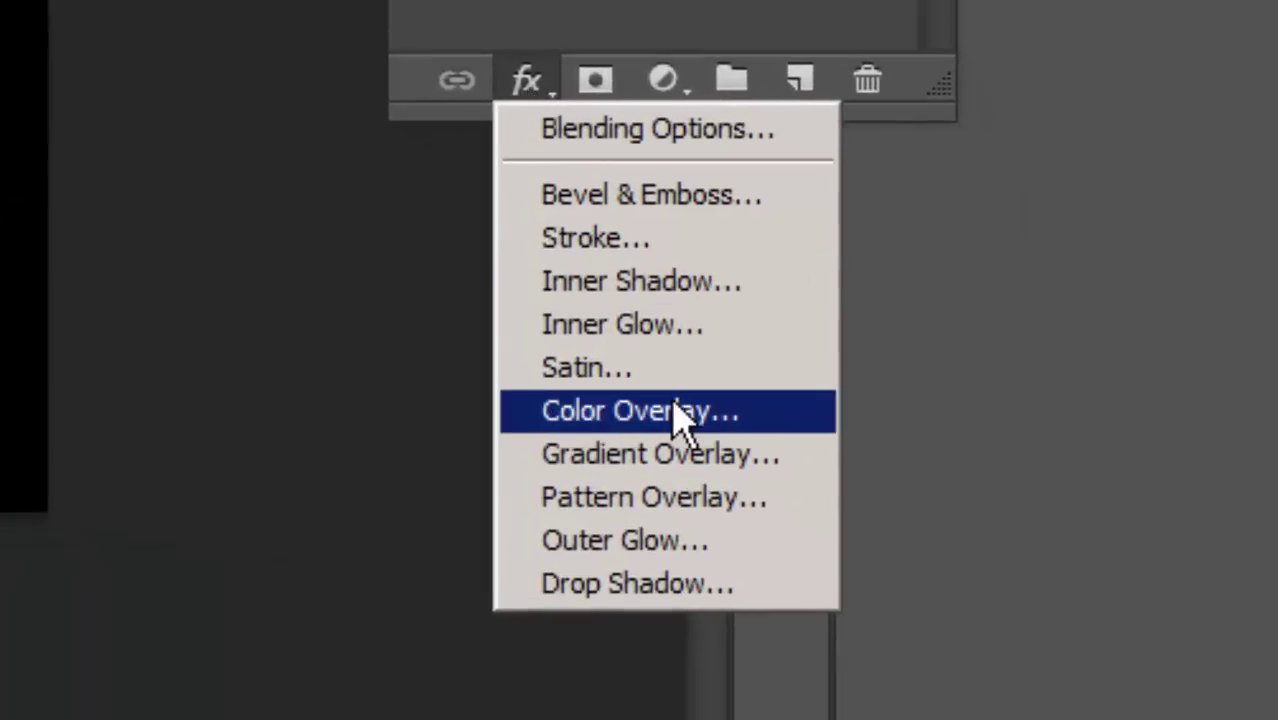
Give the merged visual motion copy layer an Inner Shadow with distance about 20 px
click(650, 240)
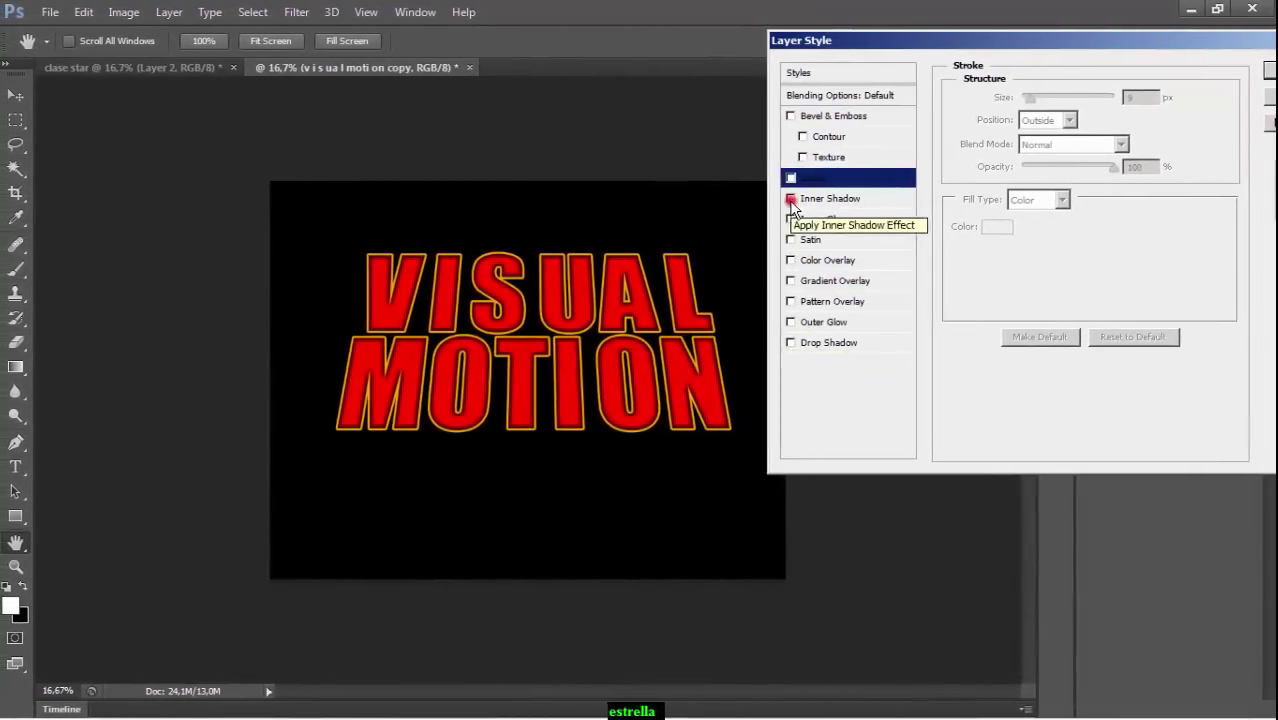
click(826, 198)
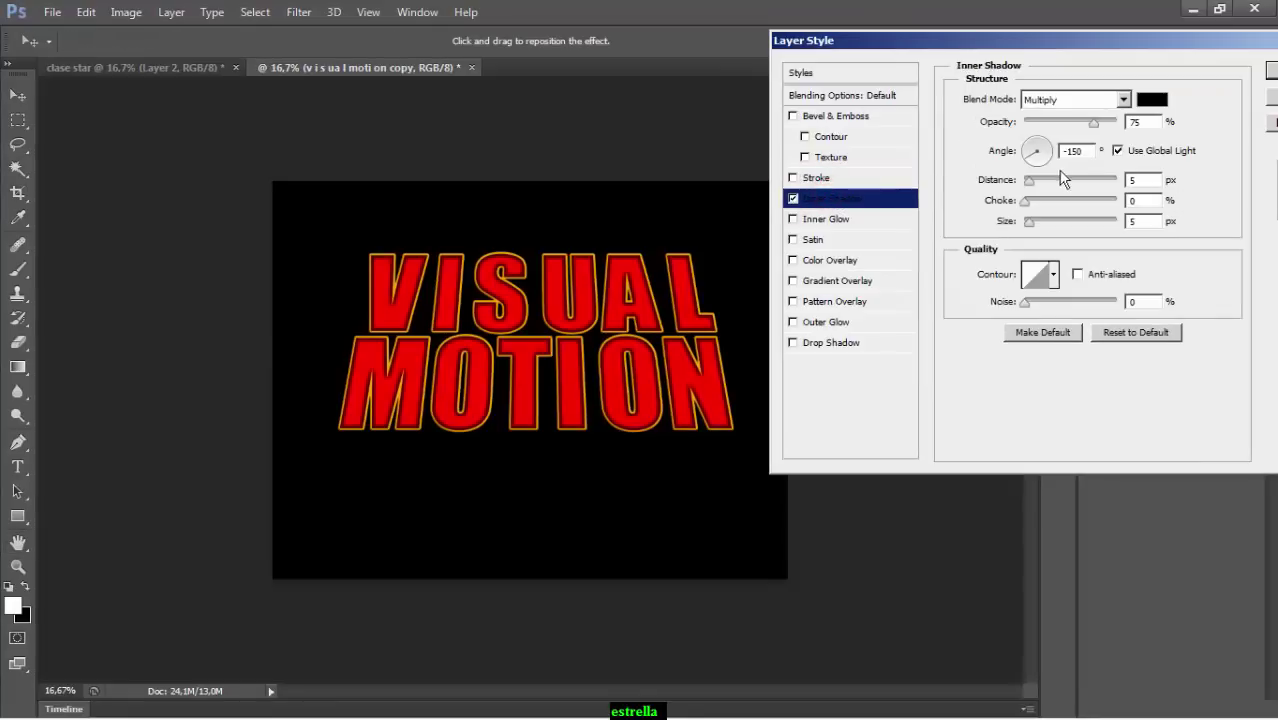
drag(1029, 179, 1042, 182)
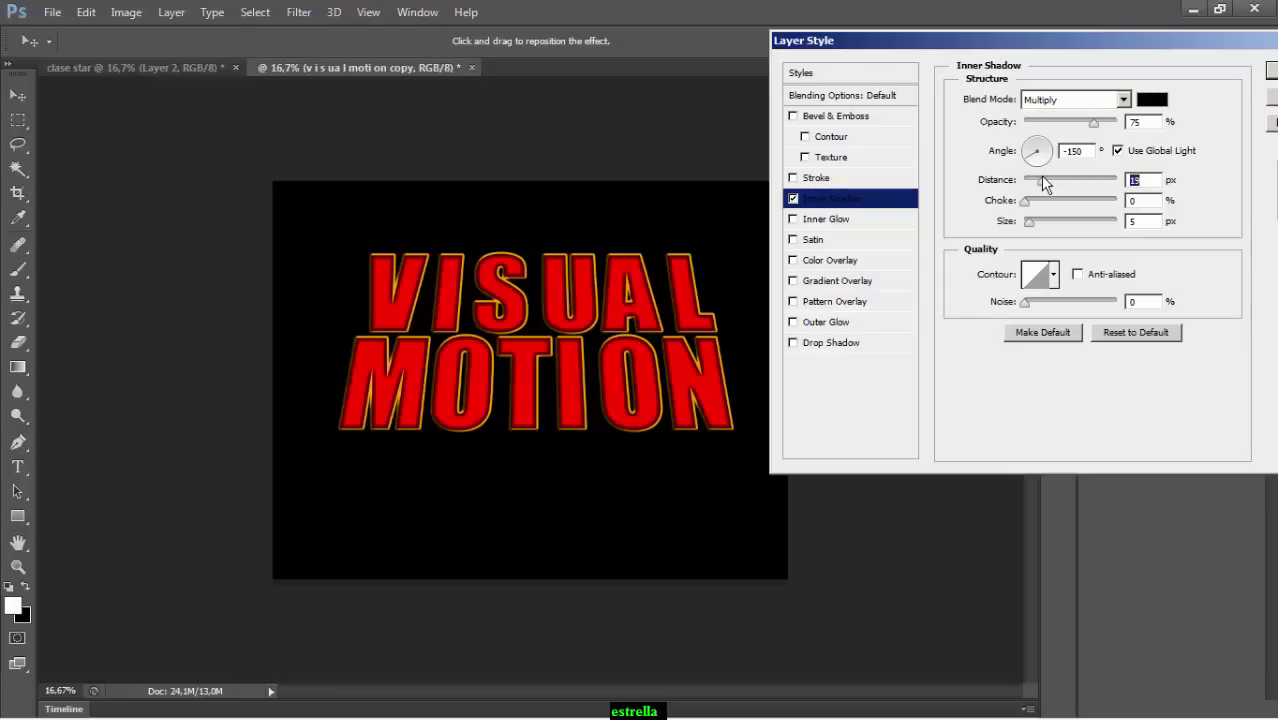
drag(1046, 183, 1047, 183)
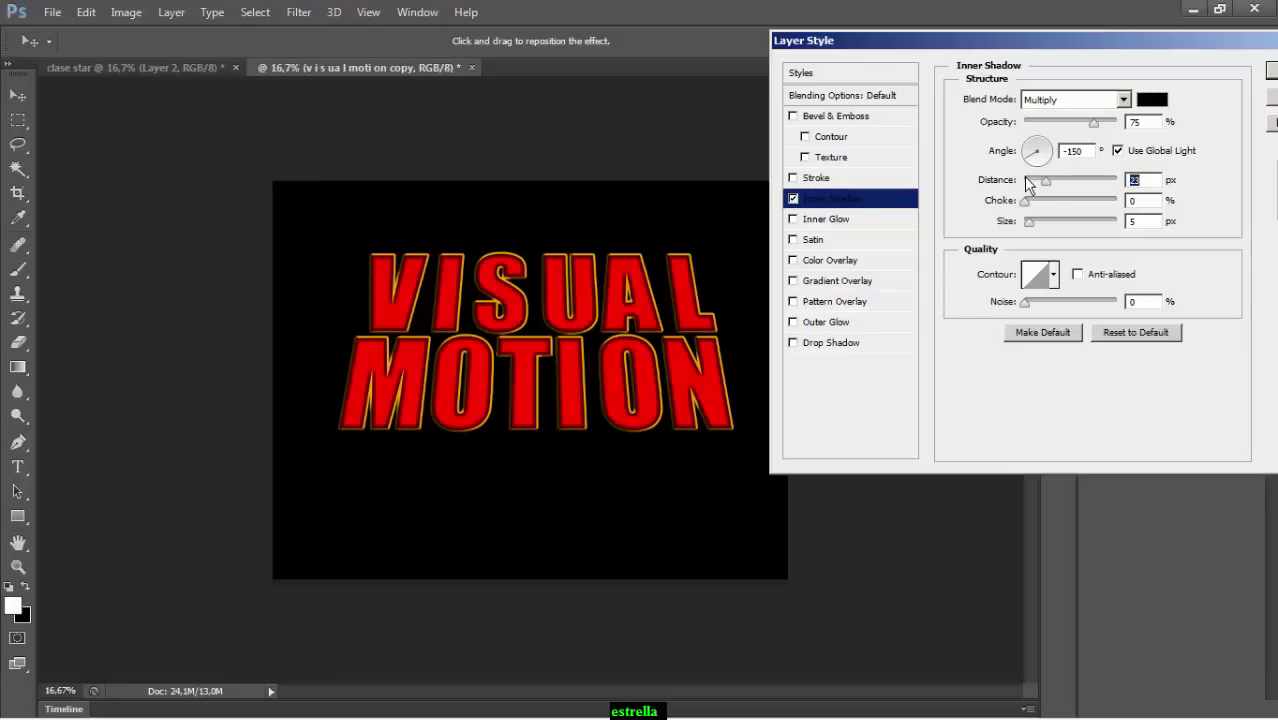
key(Return)
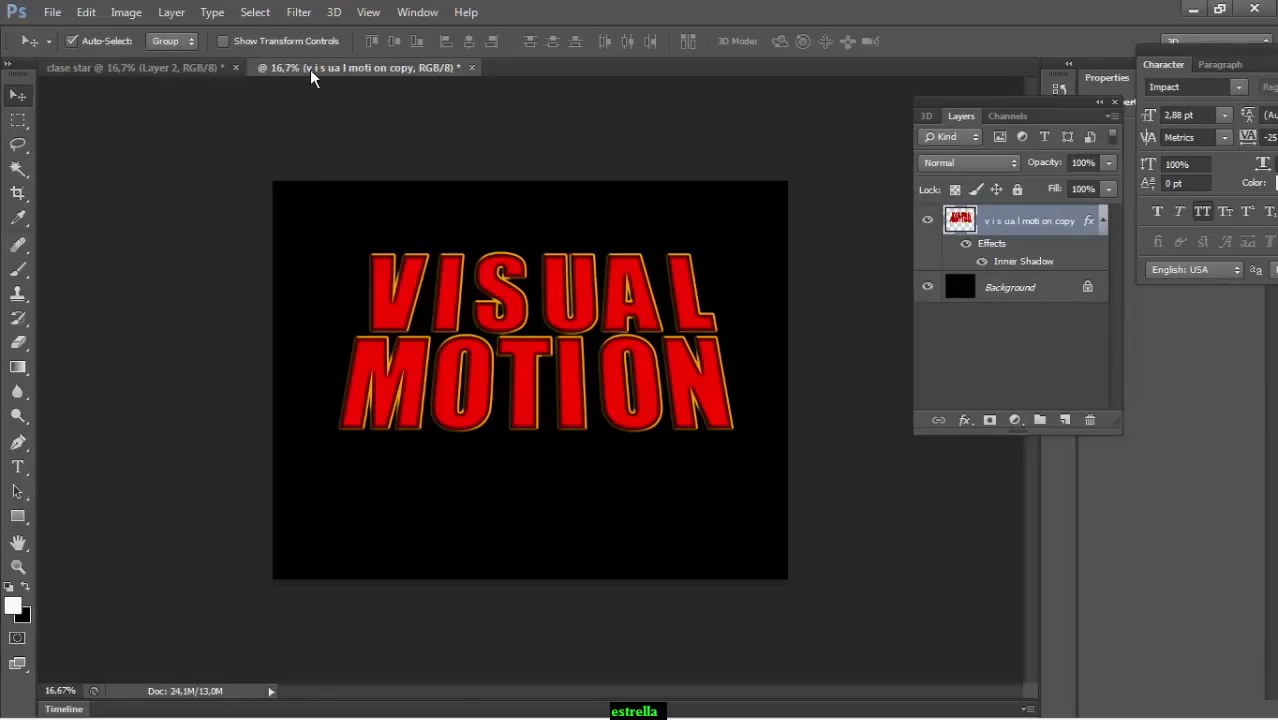
Drag the star flare from clase star into the VISUAL MOTION image, placing it upper-left
mouse_move(310, 68)
mouse_down()
mouse_move(363, 153)
mouse_move(332, 91)
mouse_up()
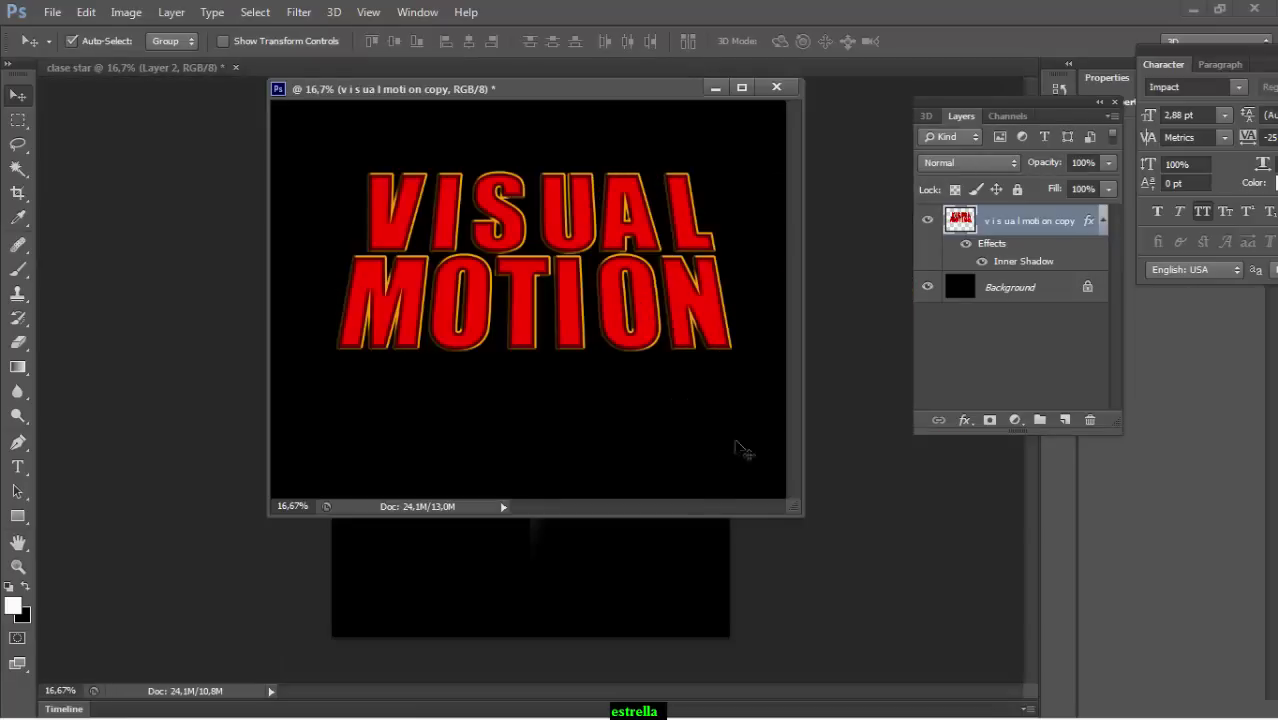
click(649, 554)
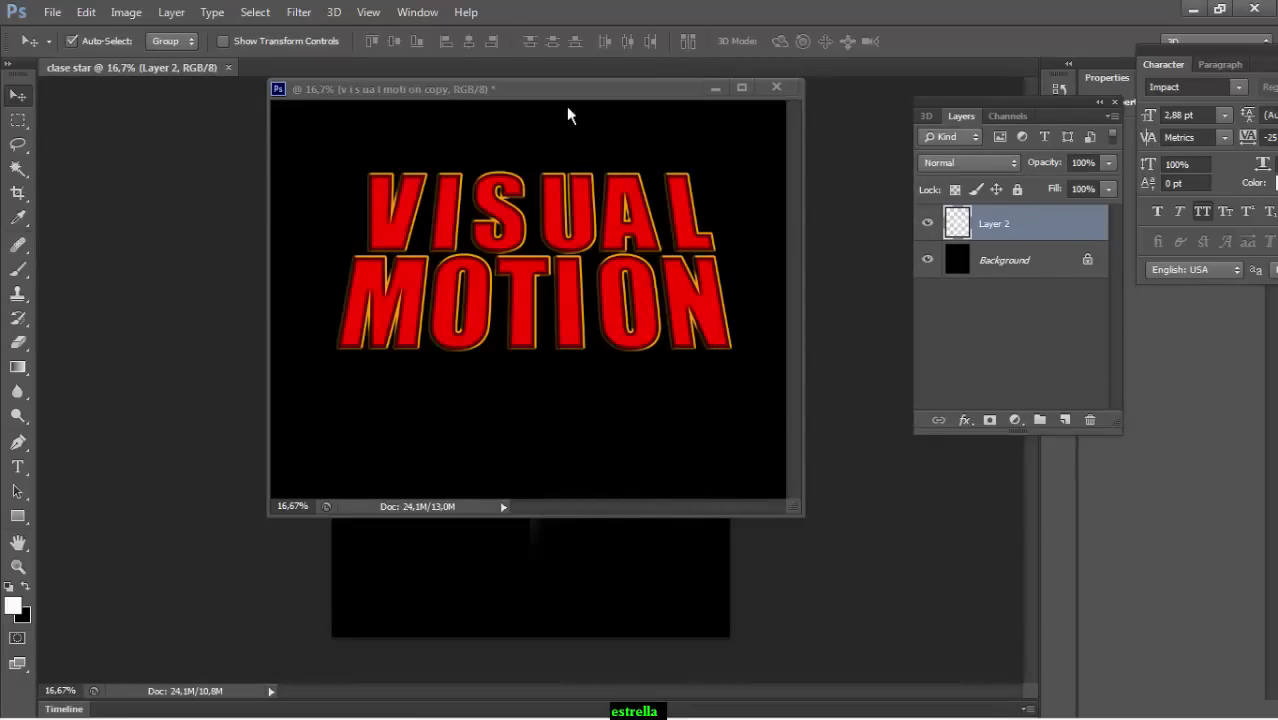
mouse_move(568, 93)
mouse_down()
mouse_move(572, 103)
mouse_move(556, 99)
mouse_up()
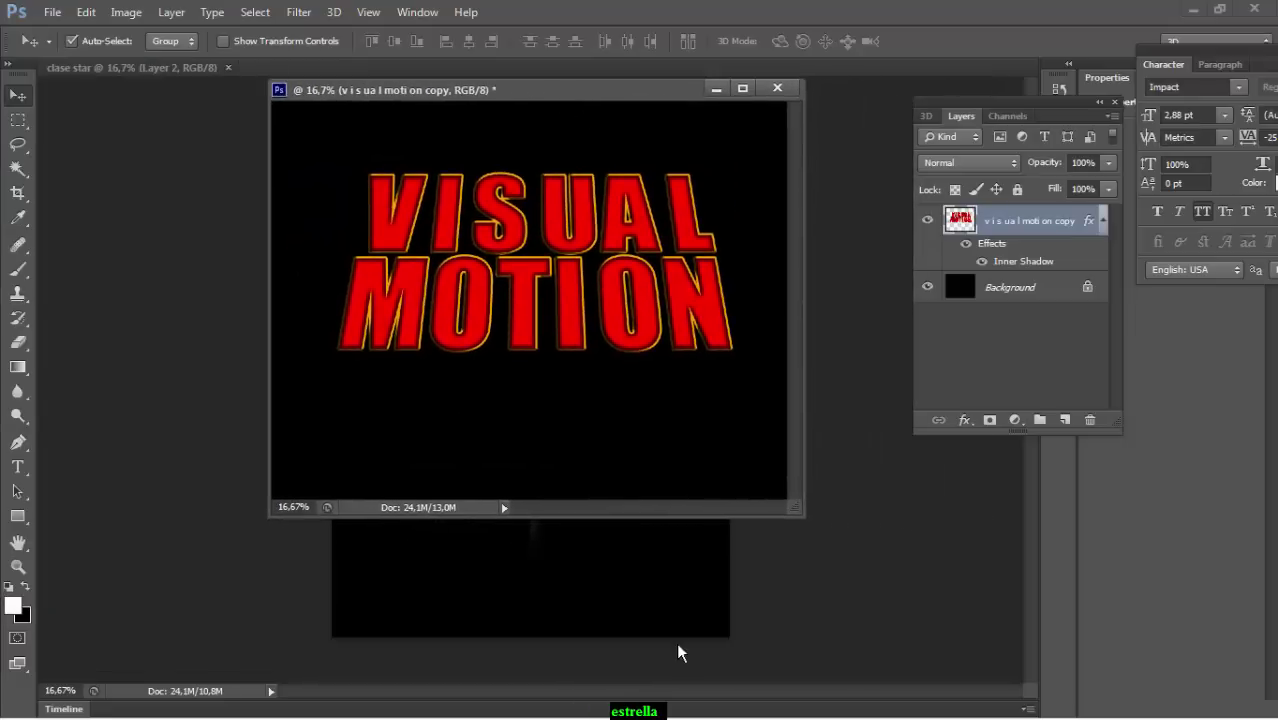
click(643, 600)
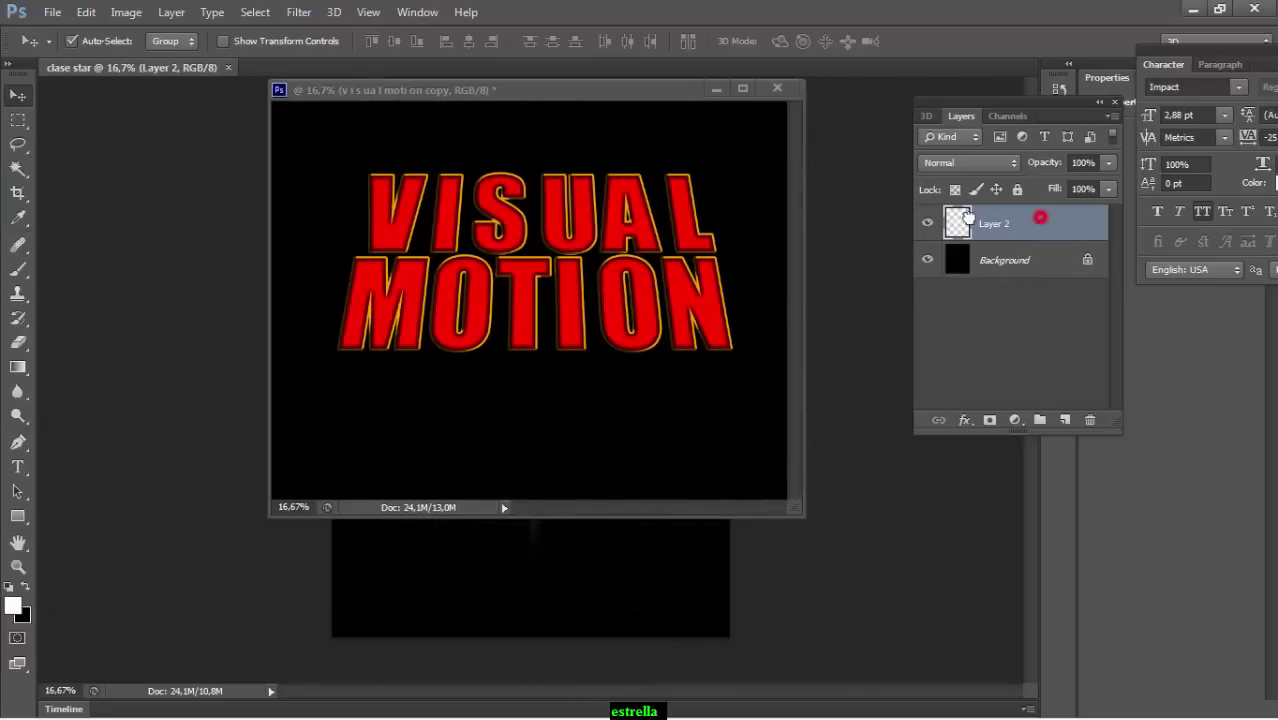
mouse_move(1041, 223)
mouse_down()
mouse_move(640, 243)
mouse_move(608, 271)
mouse_up()
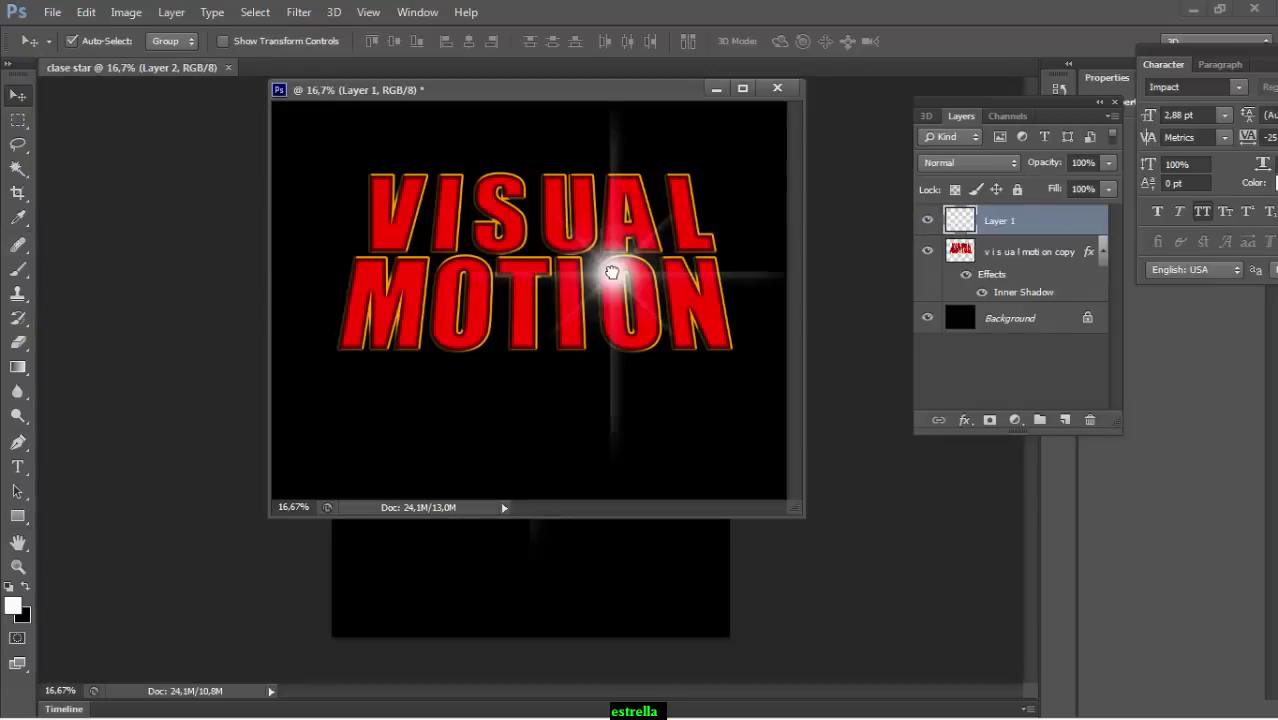
click(742, 88)
drag(716, 345, 460, 241)
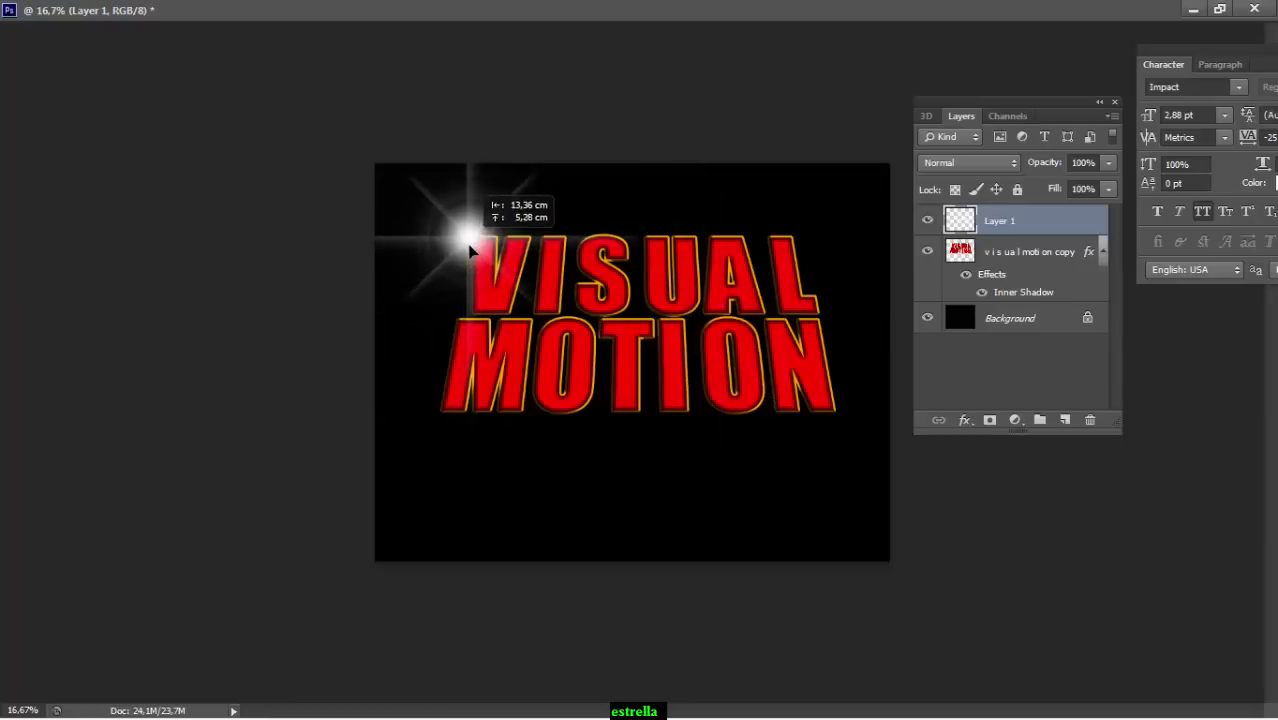
Scale down and tilt the copied flare, placing it at the right end of MOTION
drag(460, 241, 730, 420)
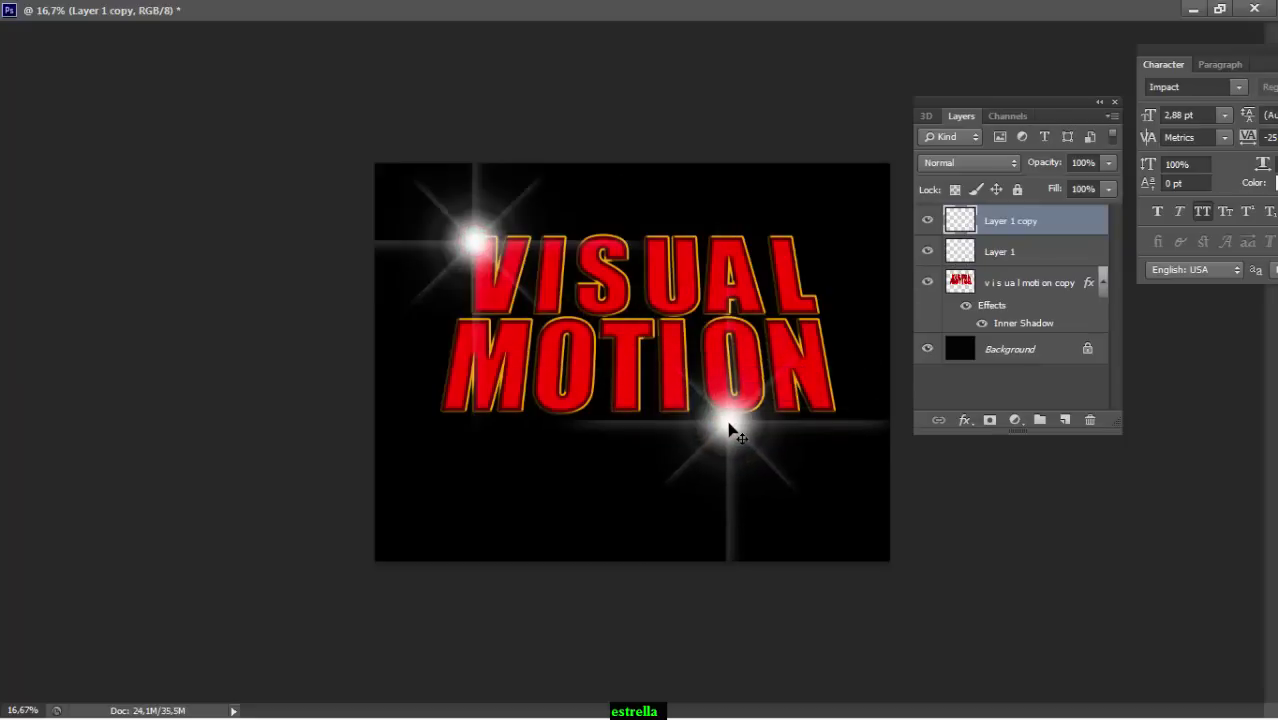
key(ctrl+t)
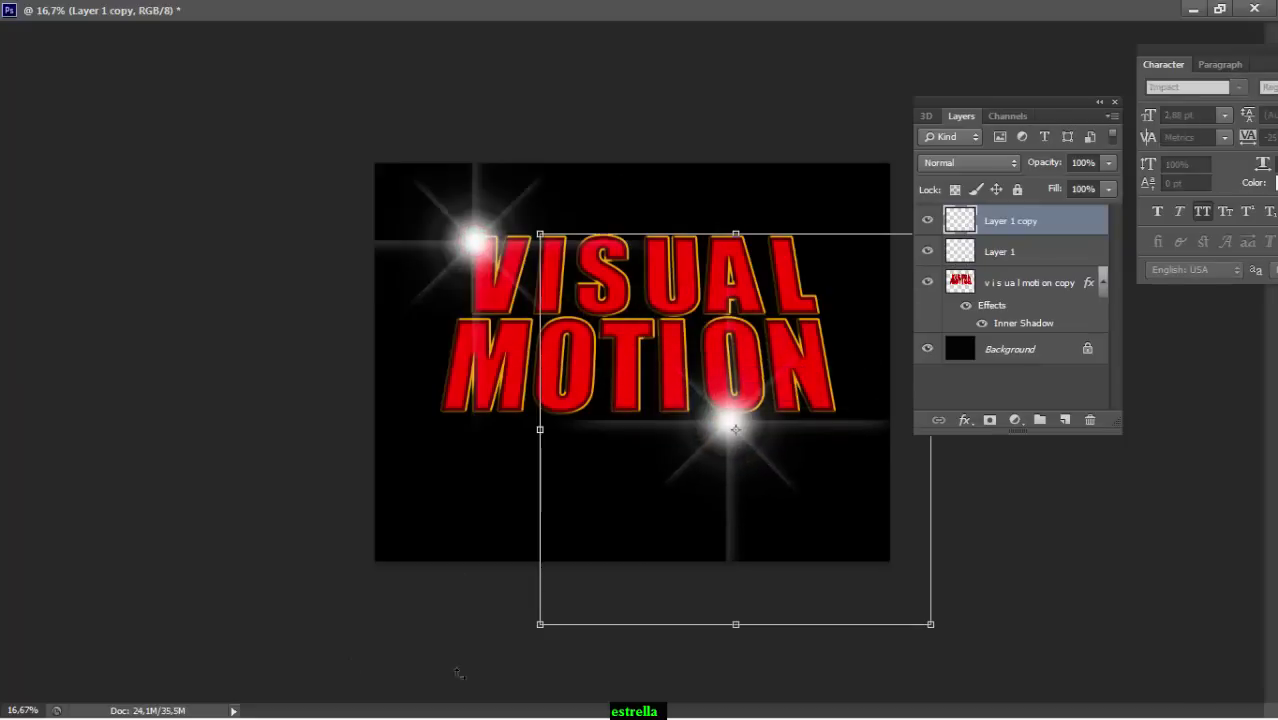
drag(540, 624, 621, 546)
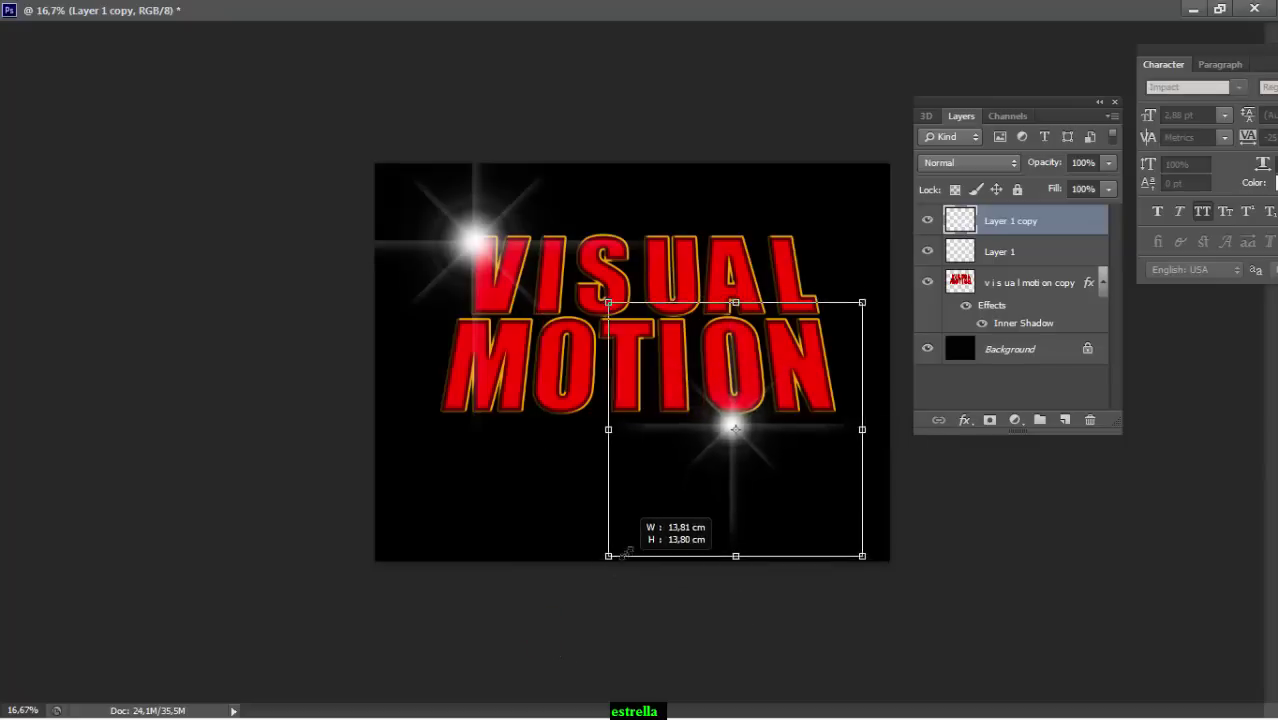
drag(892, 577, 843, 628)
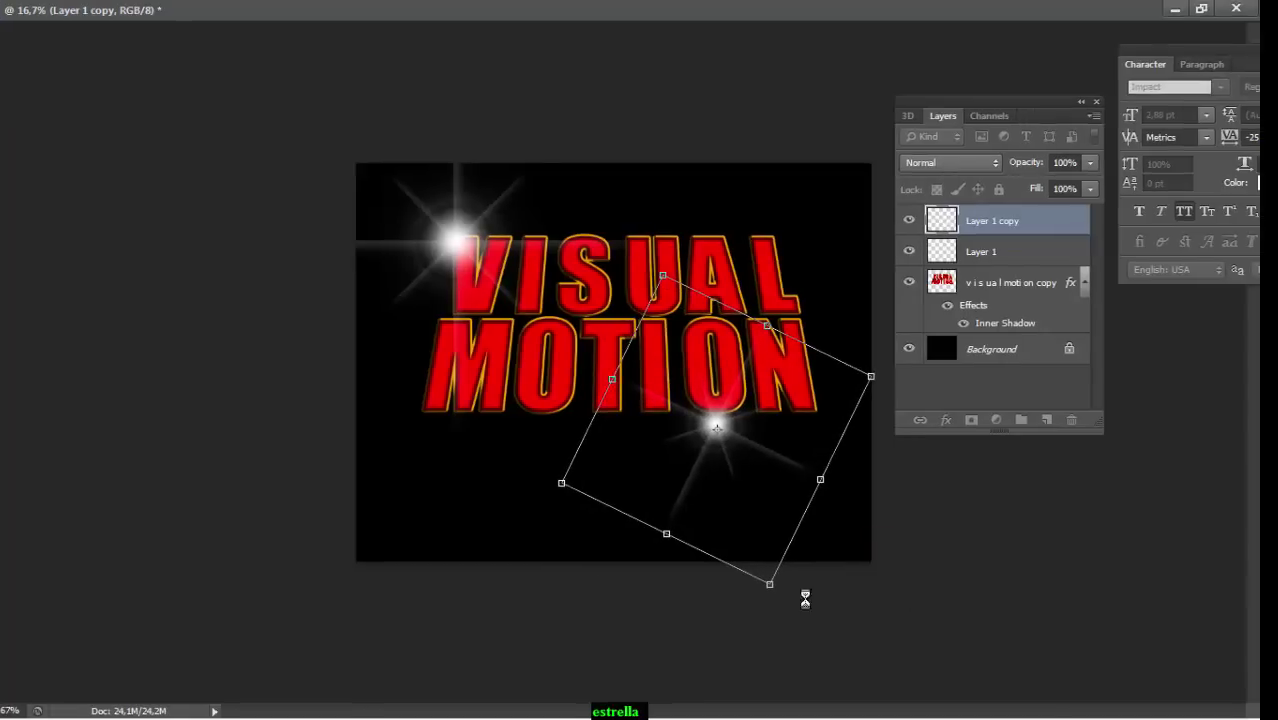
double_click(728, 461)
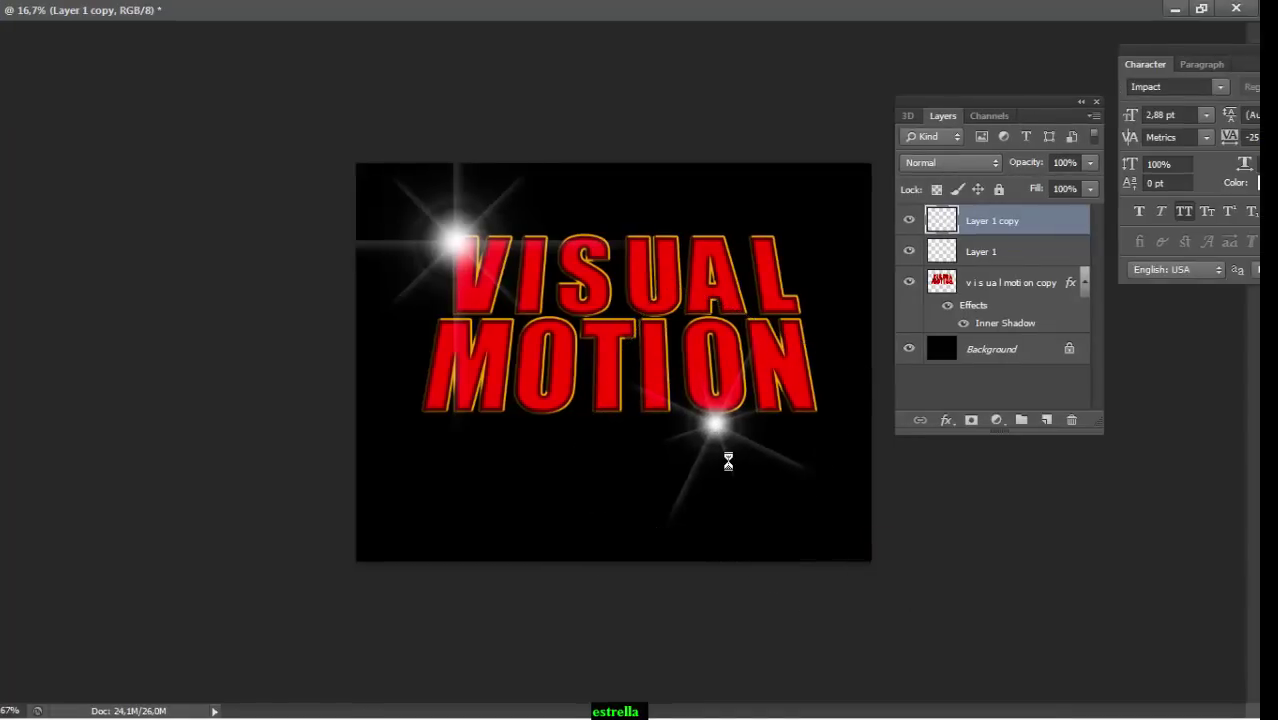
drag(714, 423, 802, 350)
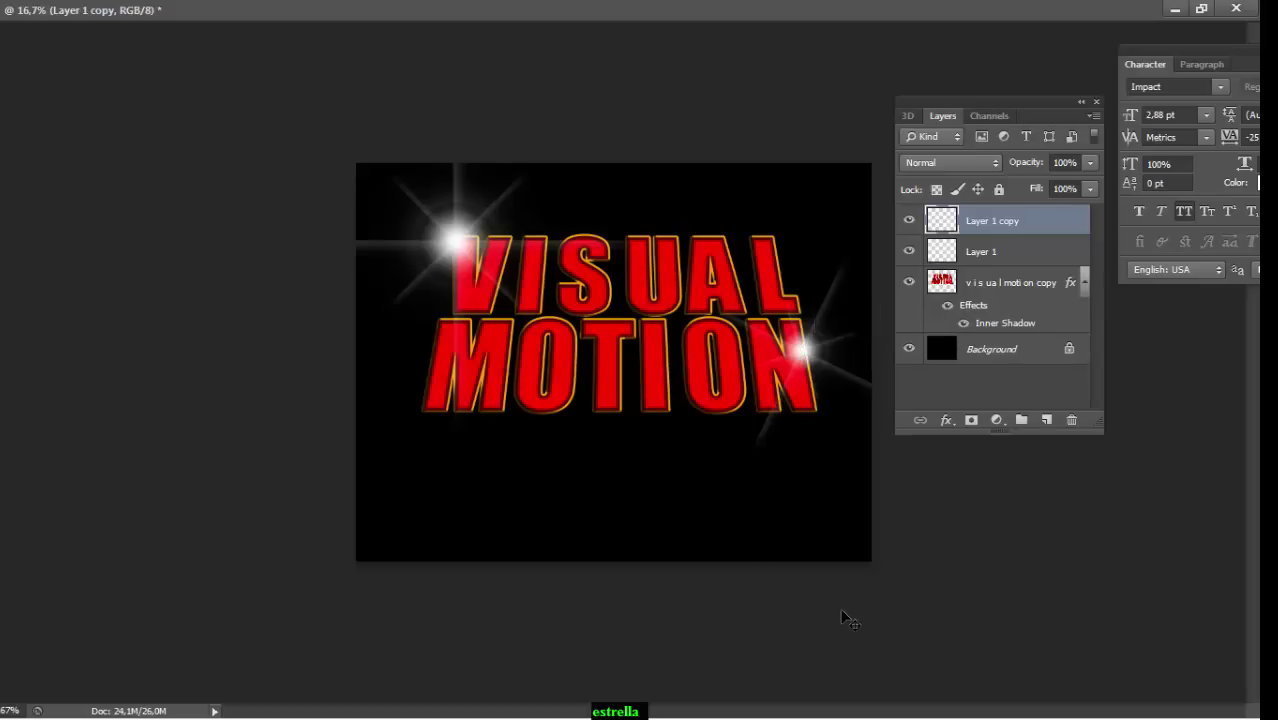
click(452, 243)
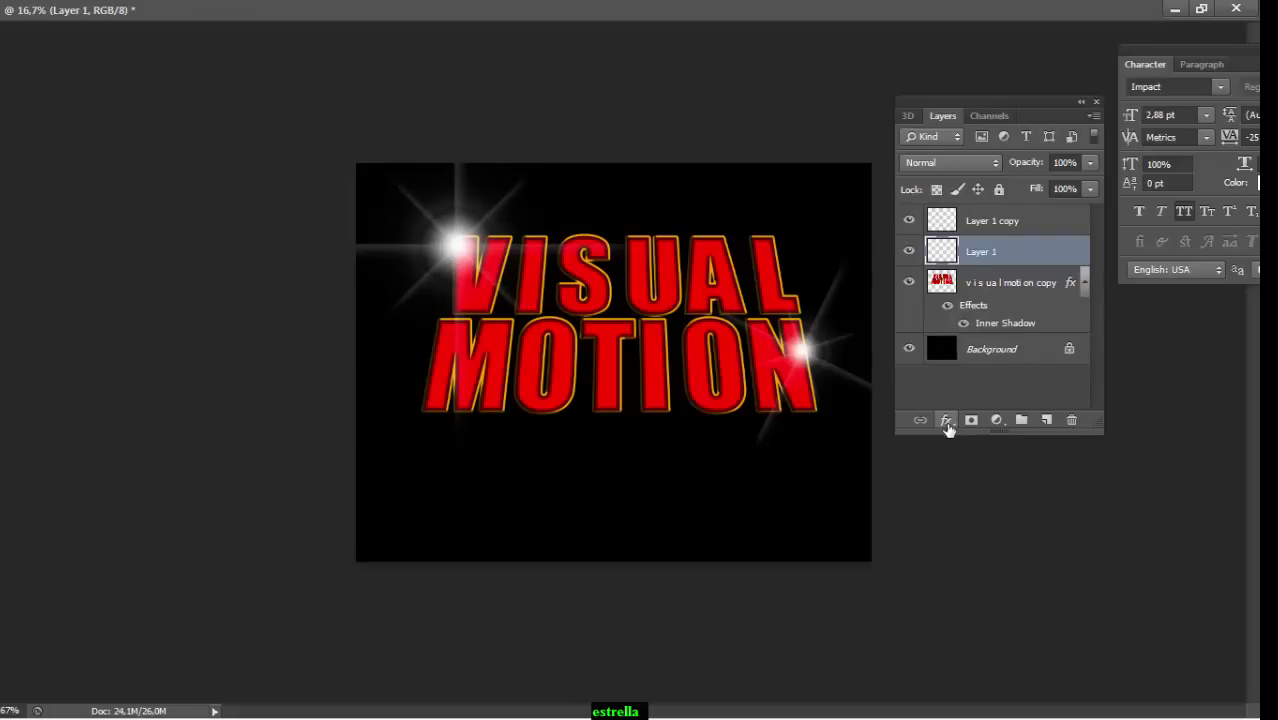
Add a yellow Color Overlay to the top-left star flare on Layer 1
click(946, 421)
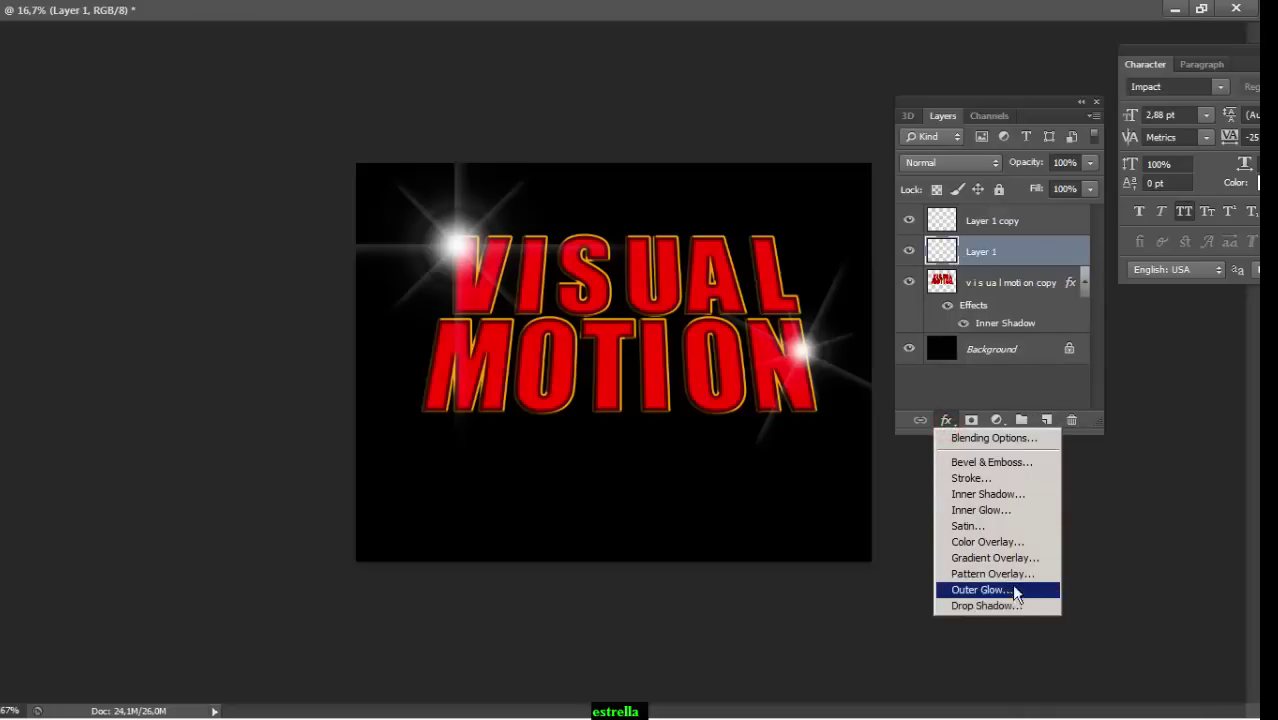
click(1012, 541)
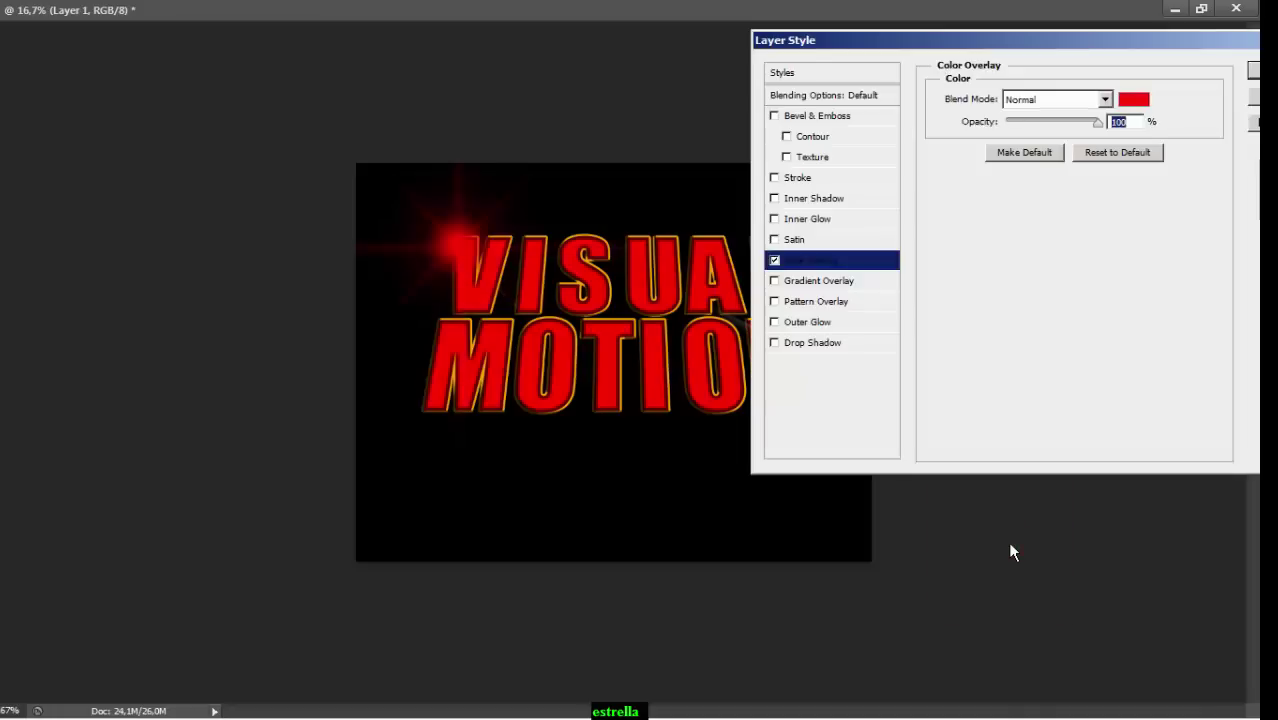
click(1136, 100)
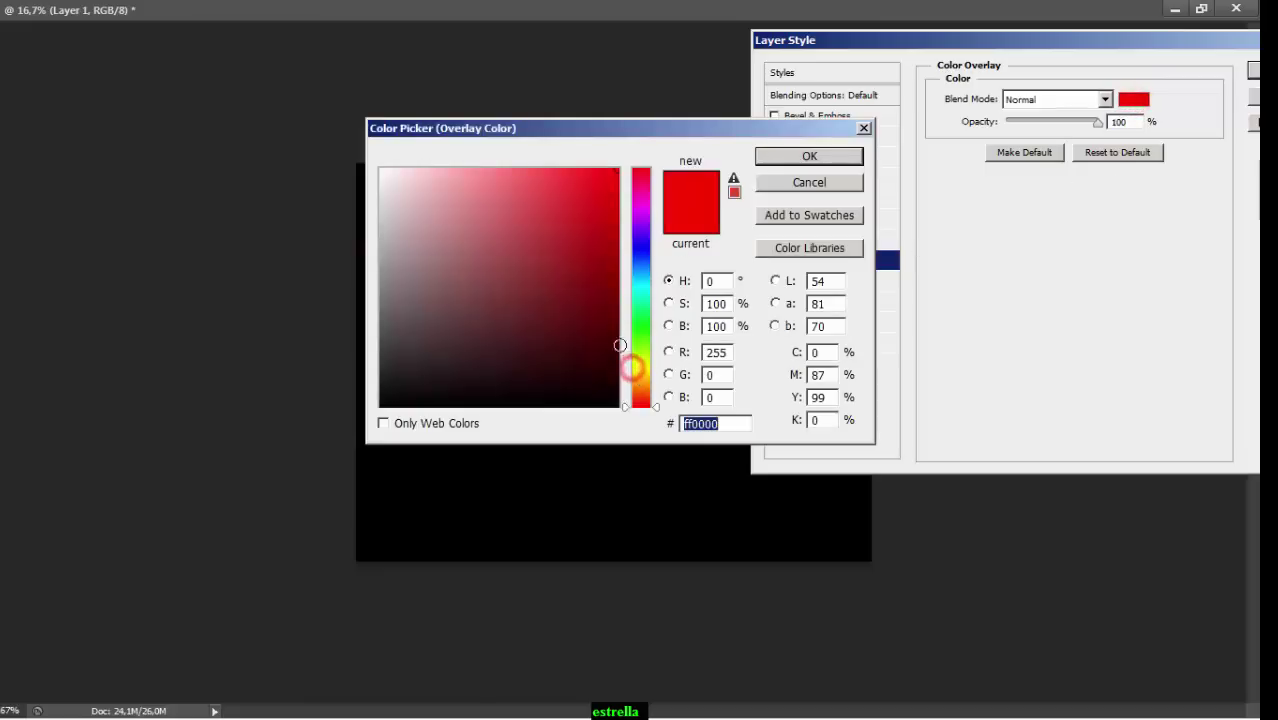
drag(640, 362, 625, 378)
click(807, 153)
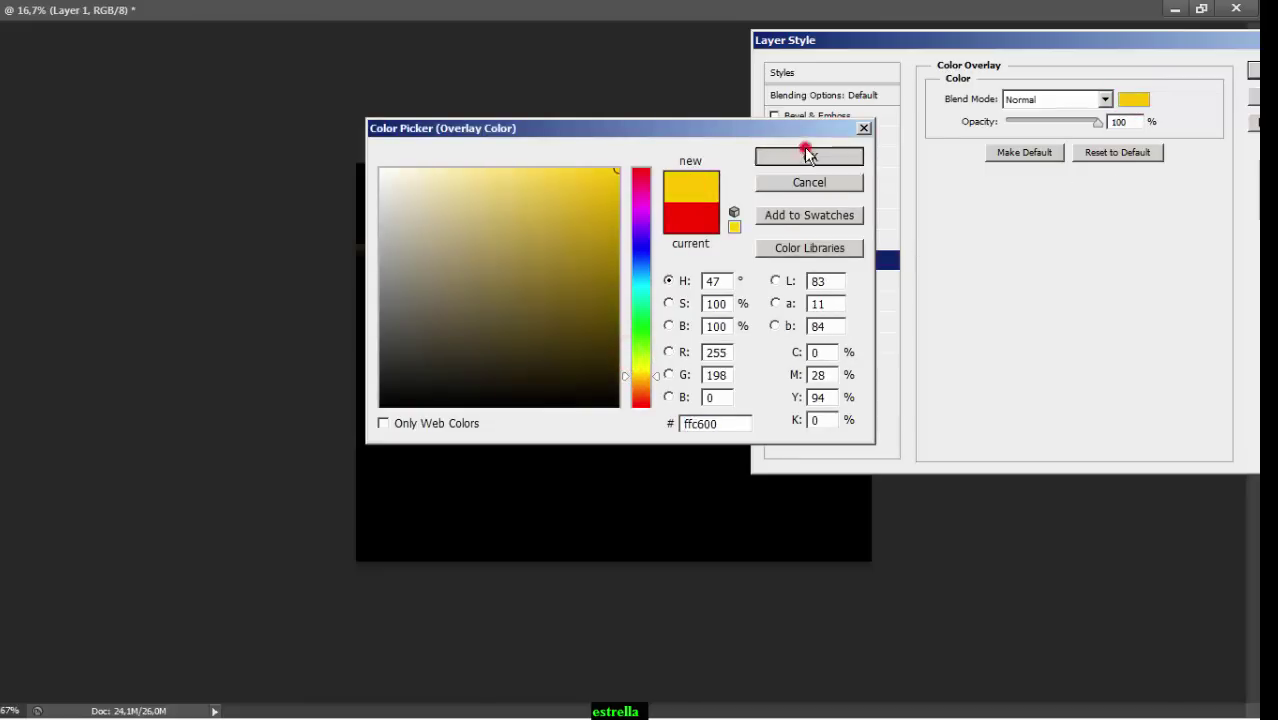
mouse_move(956, 40)
mouse_down()
mouse_move(1075, 715)
mouse_move(983, 225)
mouse_up()
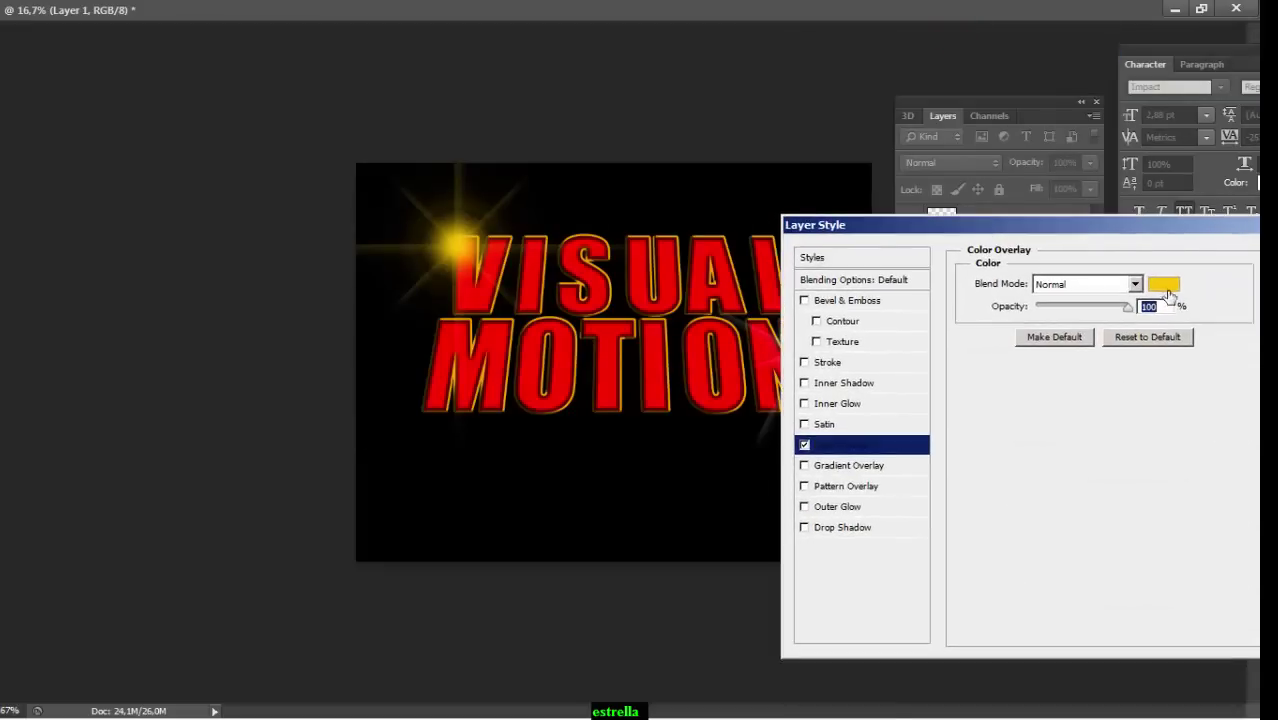
Refine the overlay colour to pale yellow ffe075 and apply the effect
click(1163, 285)
drag(505, 197, 423, 169)
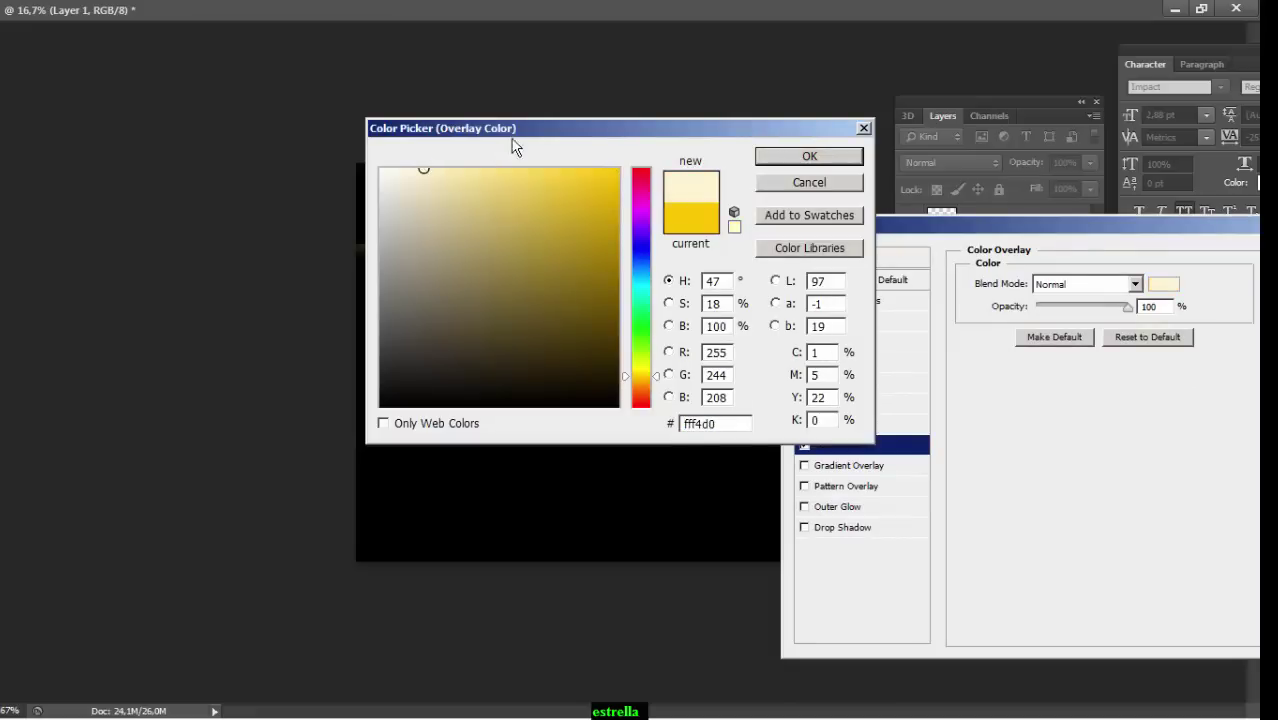
drag(513, 147, 740, 325)
click(732, 352)
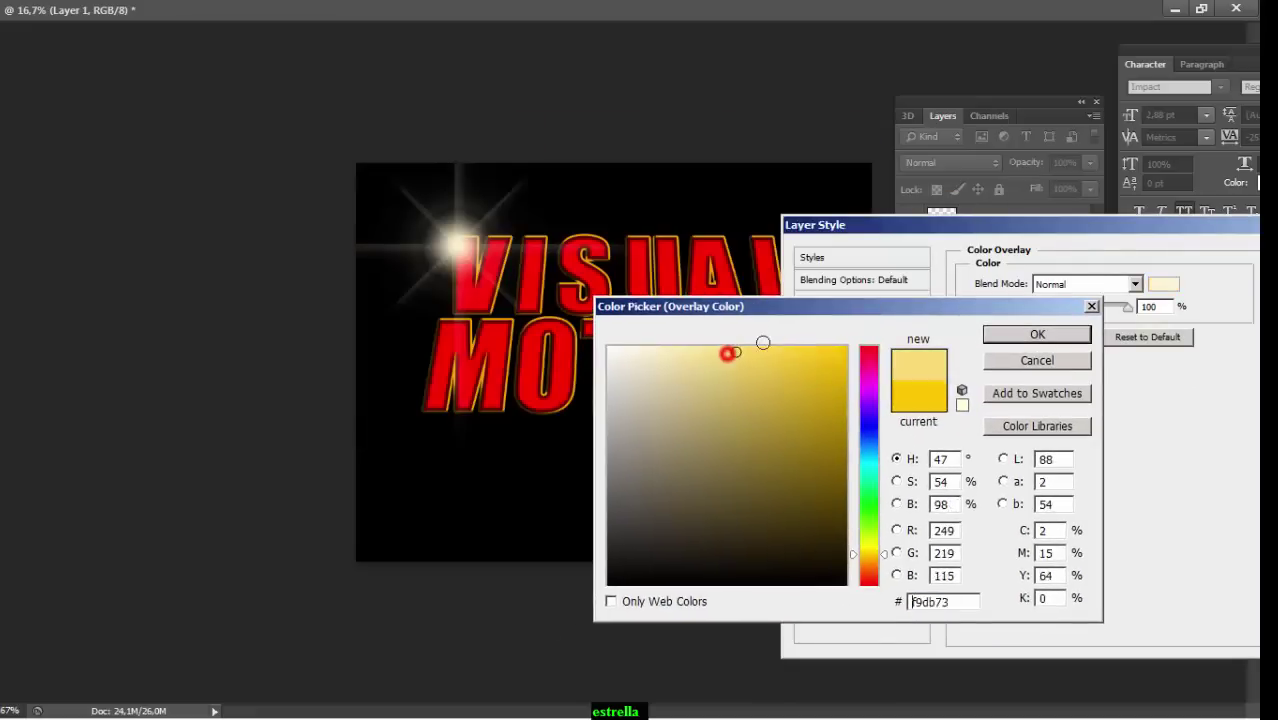
click(763, 342)
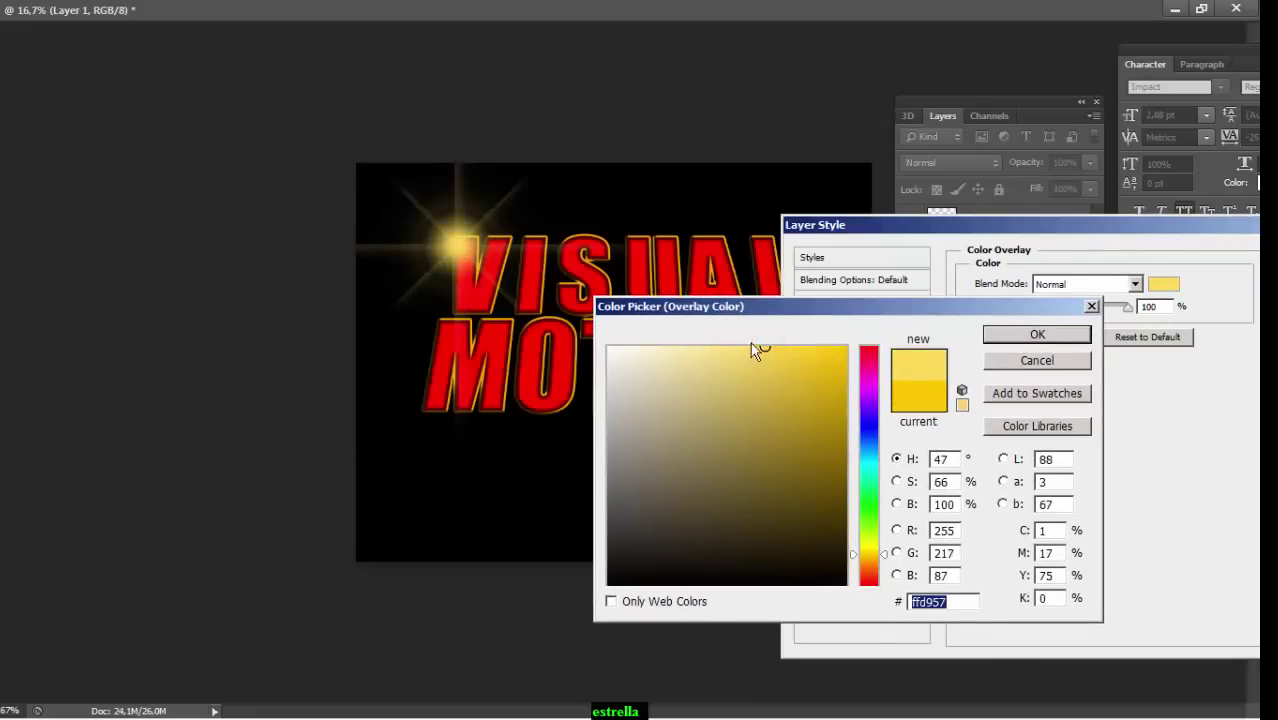
drag(766, 349, 737, 345)
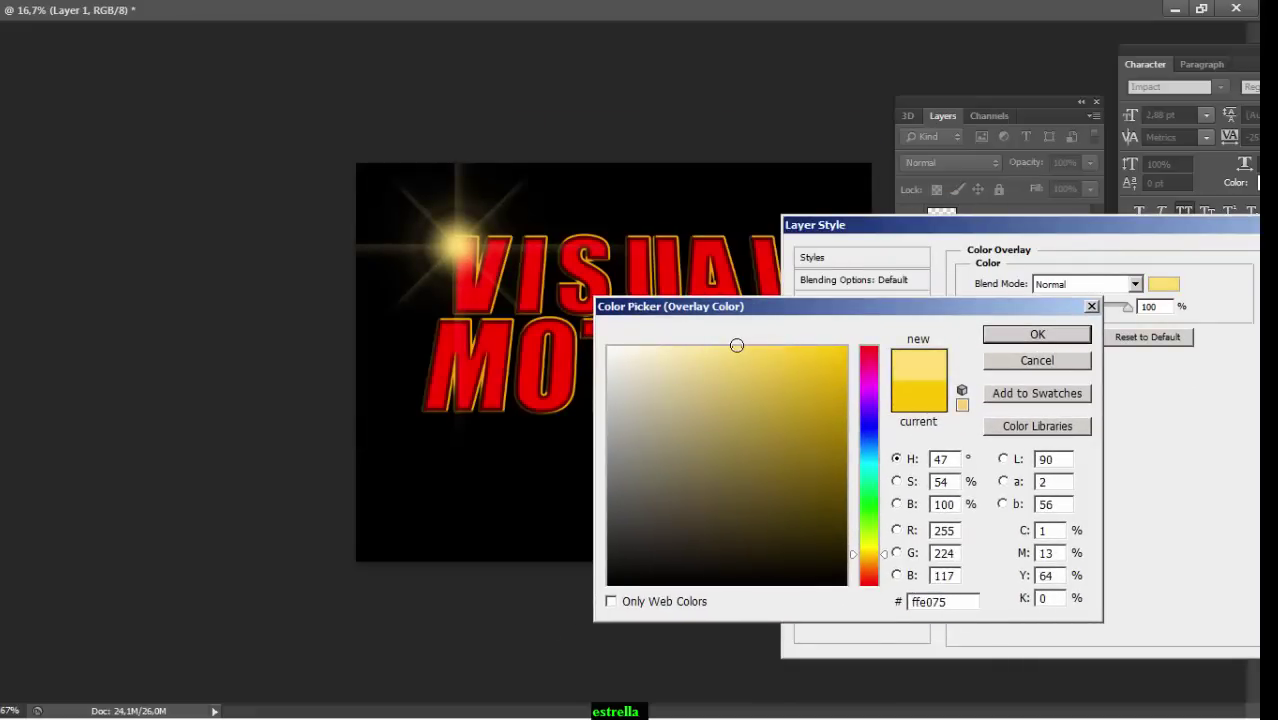
click(1036, 334)
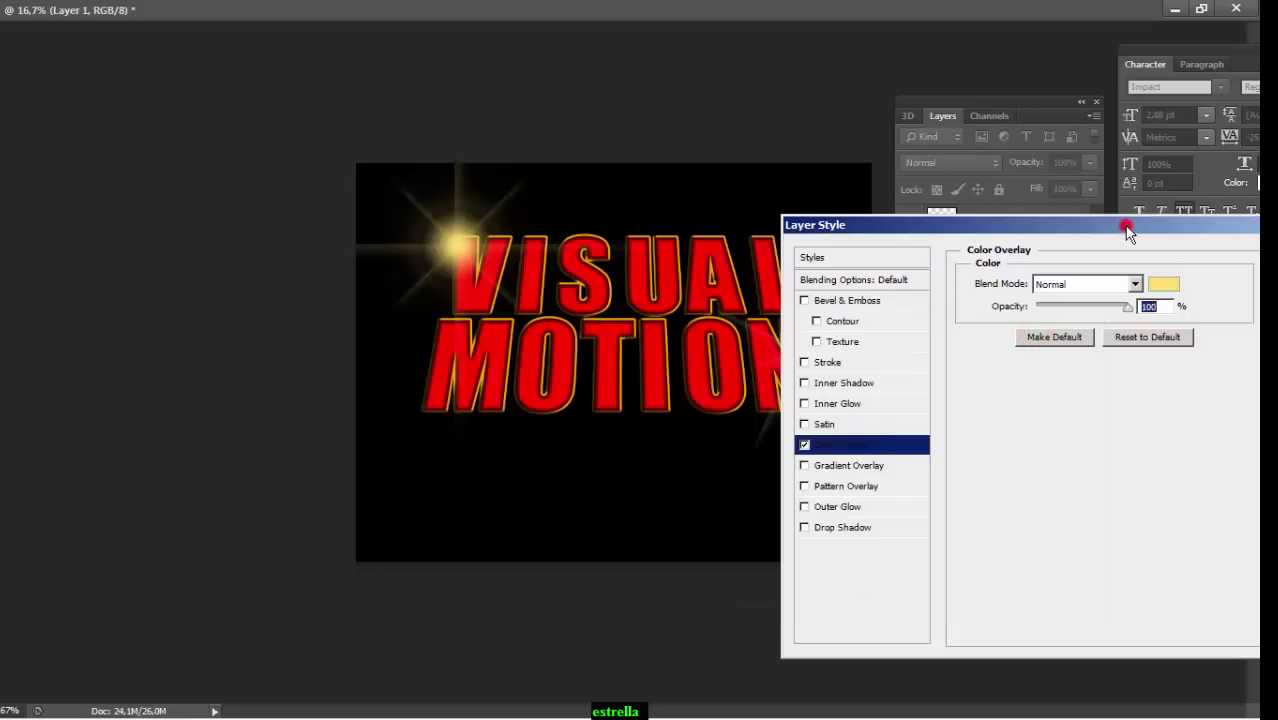
drag(1127, 230, 640, 290)
click(812, 322)
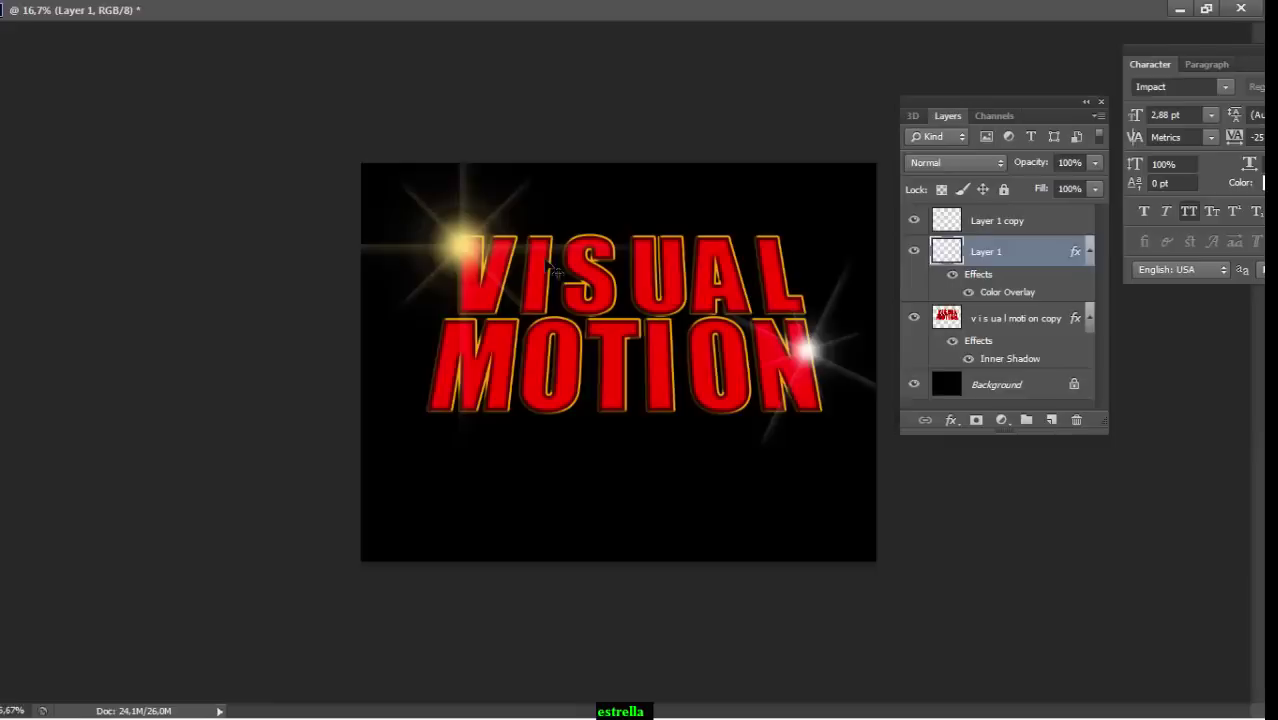
Copy the yellow Color Overlay layer style from Layer 1
click(805, 352)
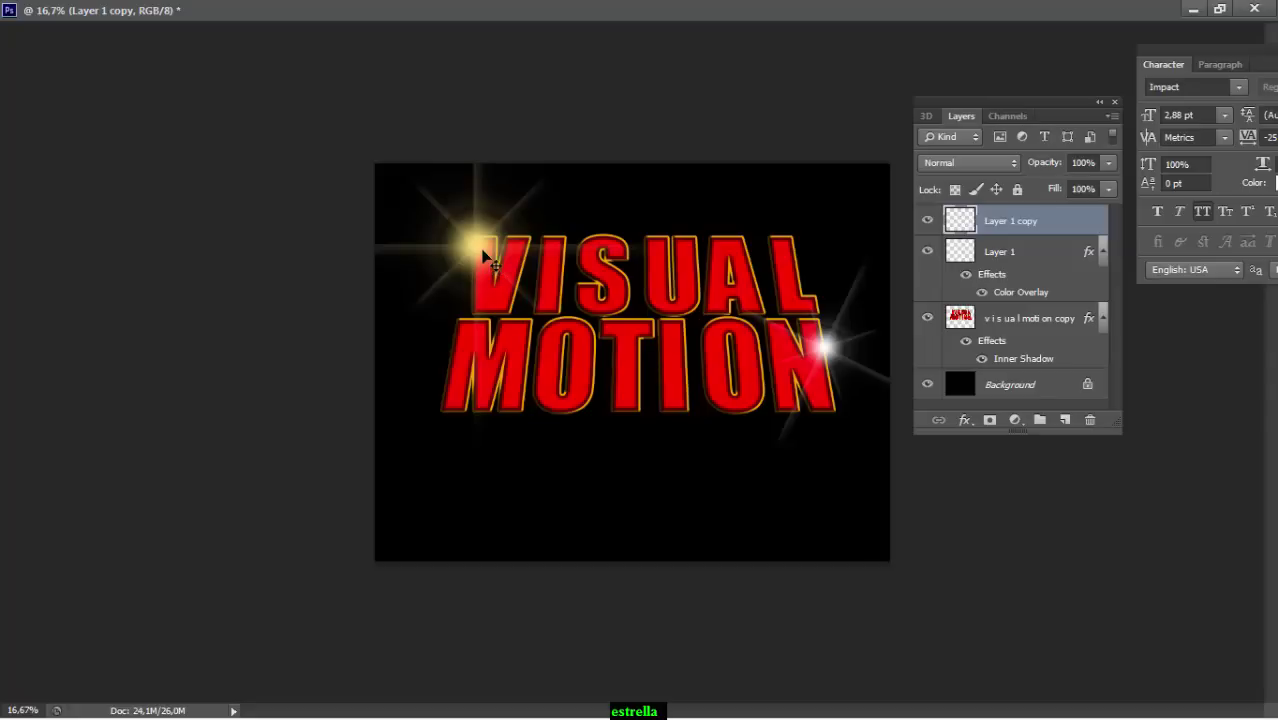
click(485, 262)
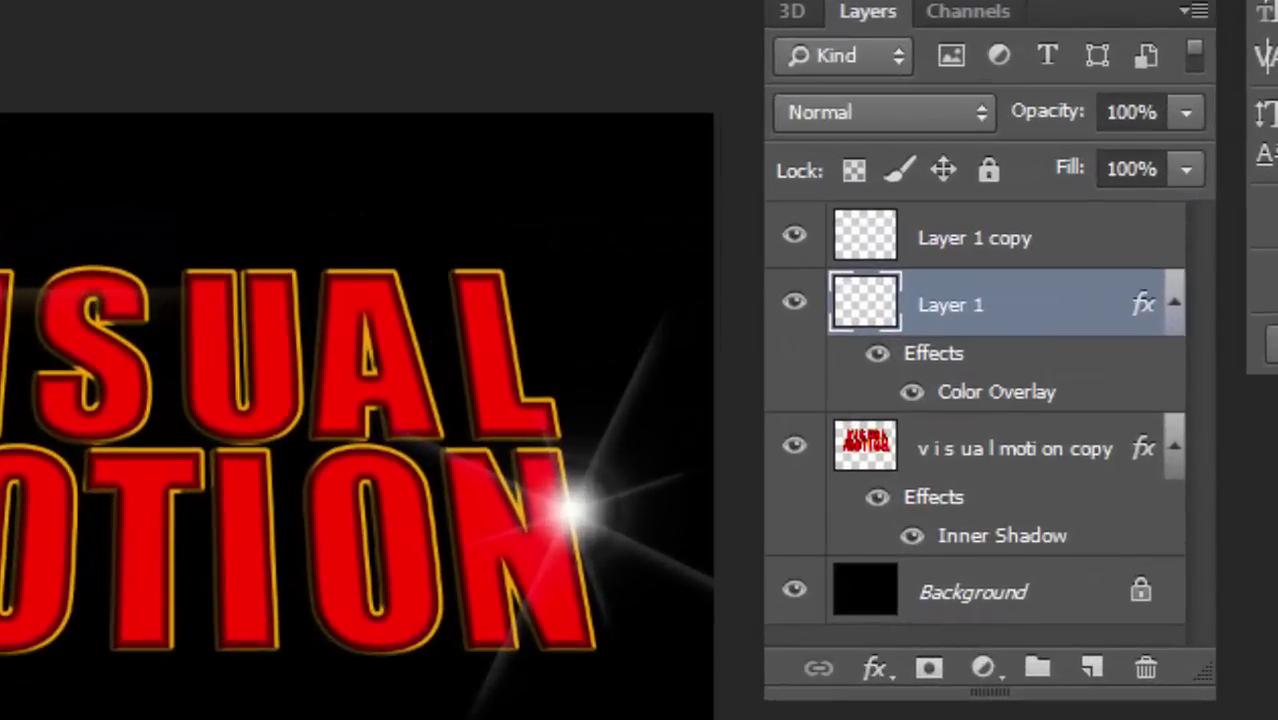
right_click(970, 305)
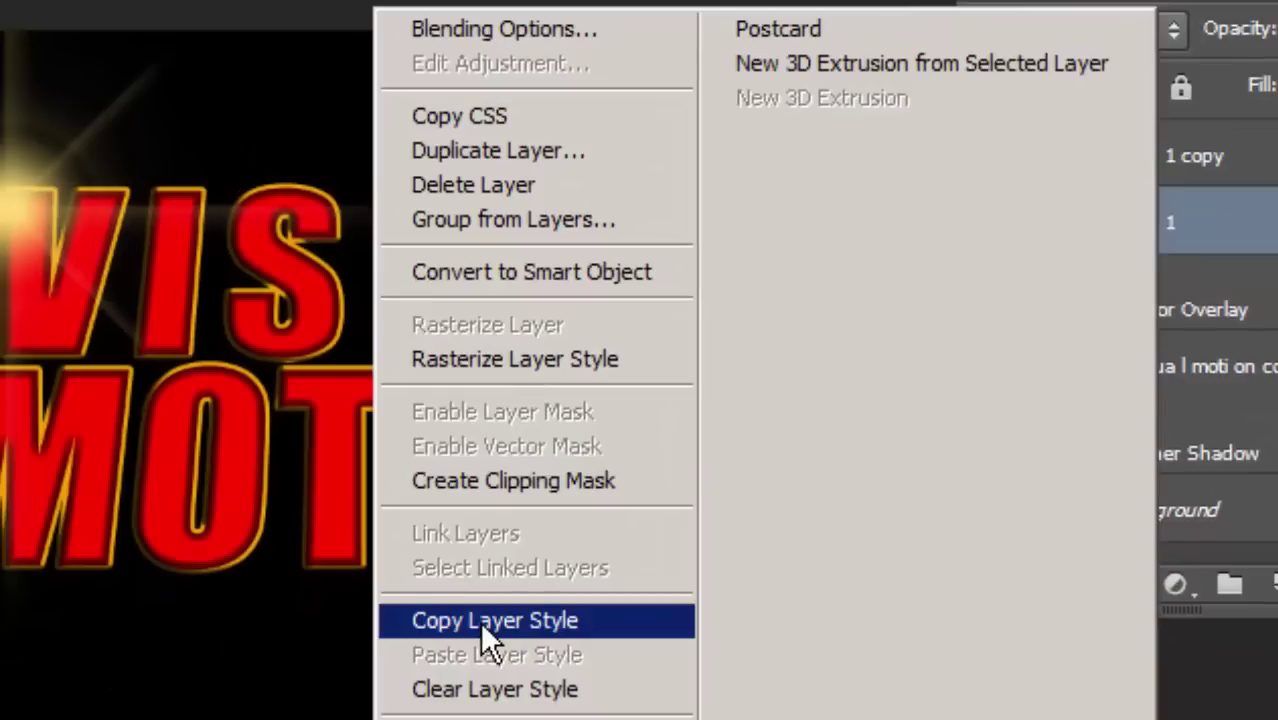
click(480, 621)
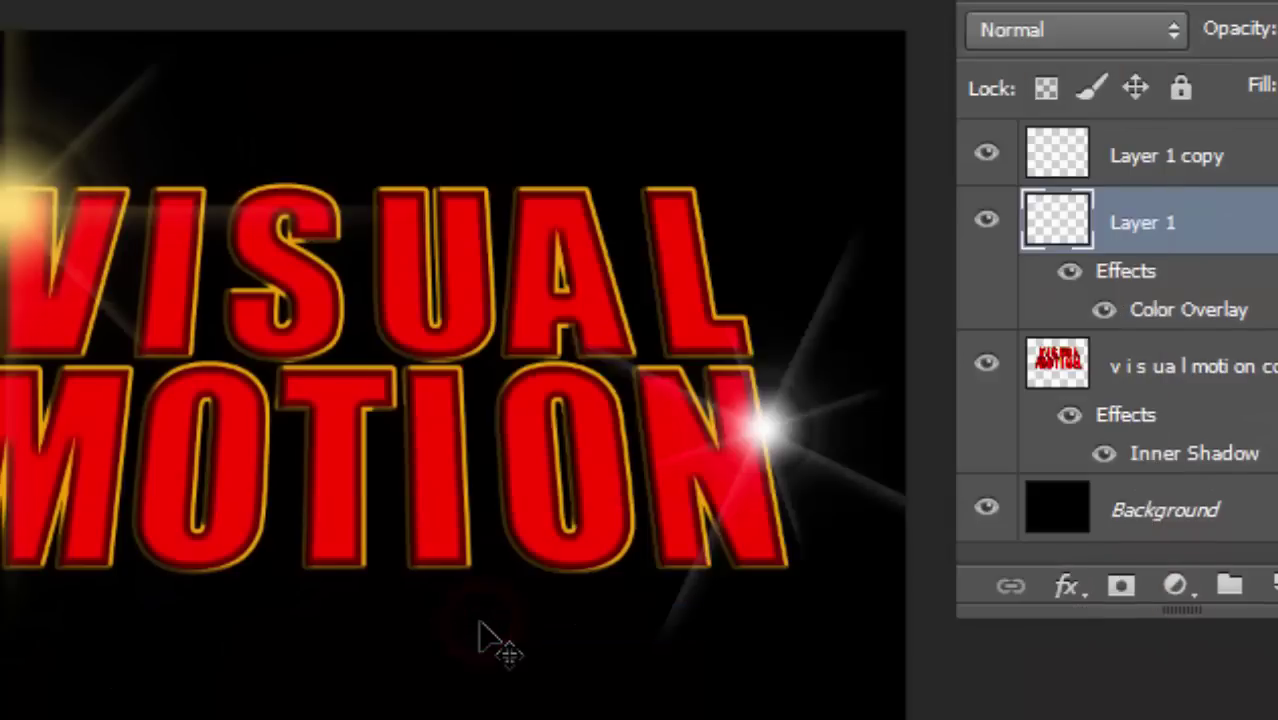
Paste the copied layer style onto Layer 1 copy, the lower-right flare
click(760, 435)
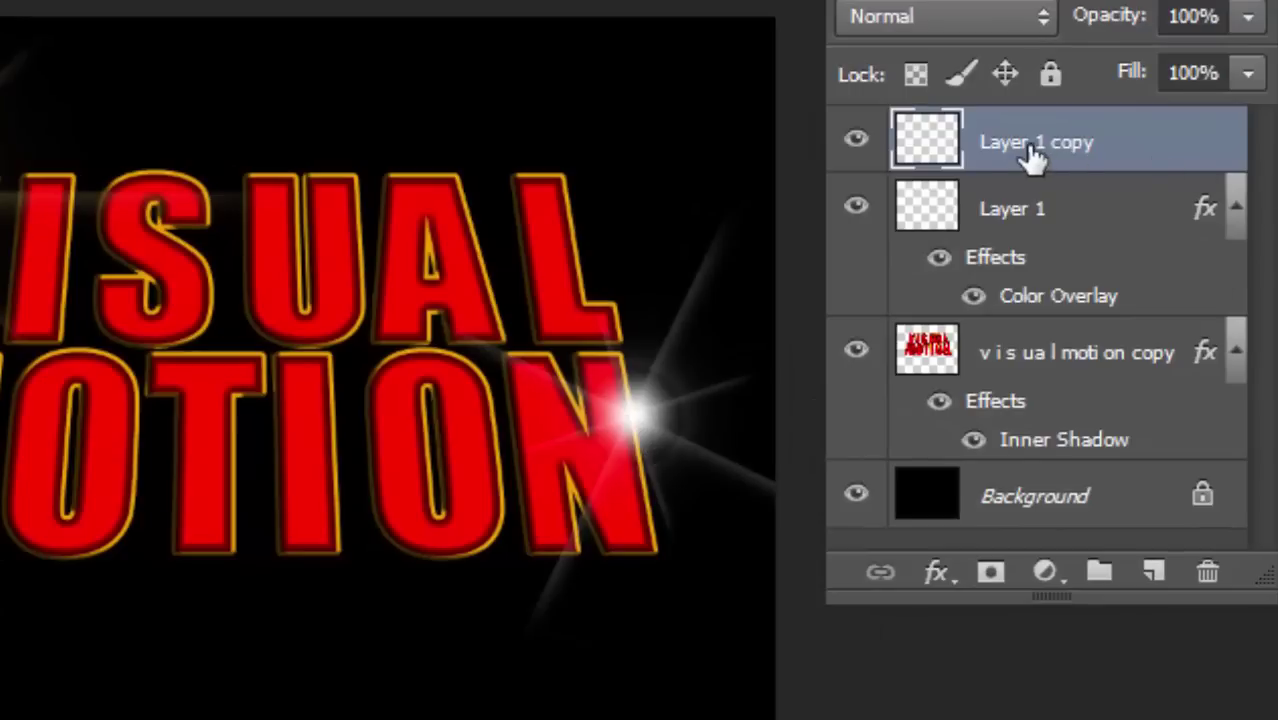
right_click(1026, 148)
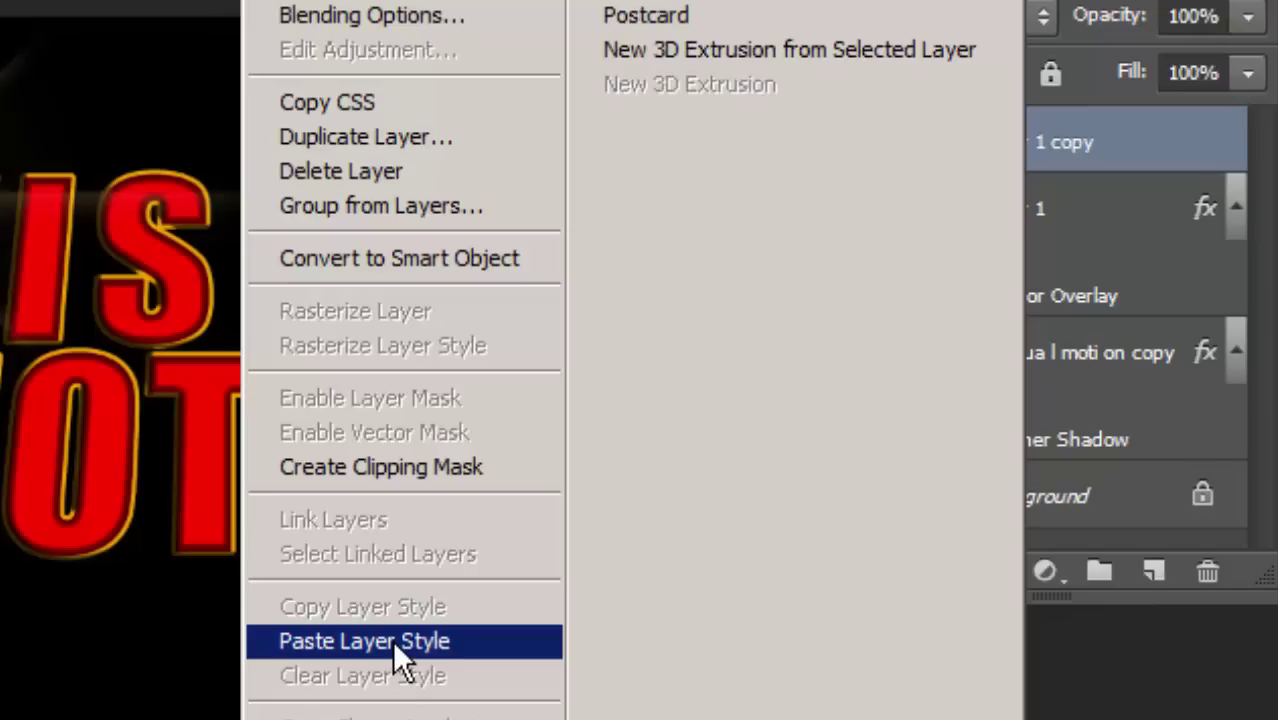
click(392, 640)
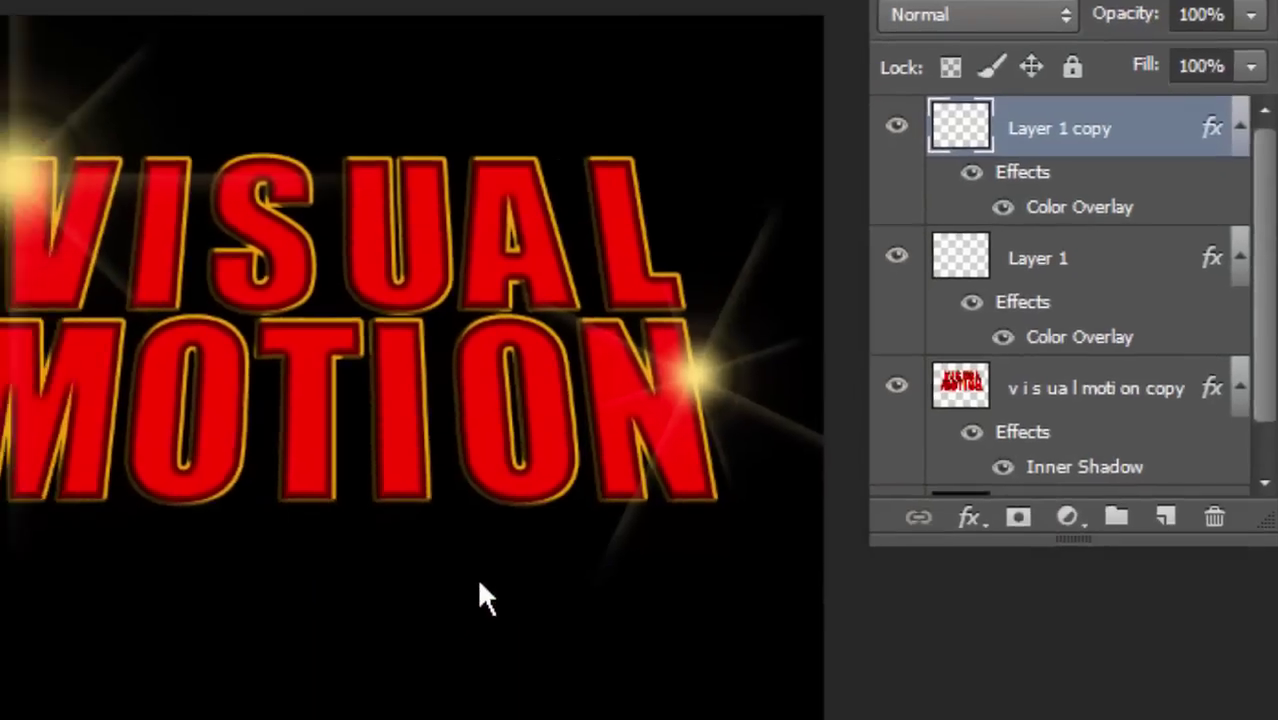